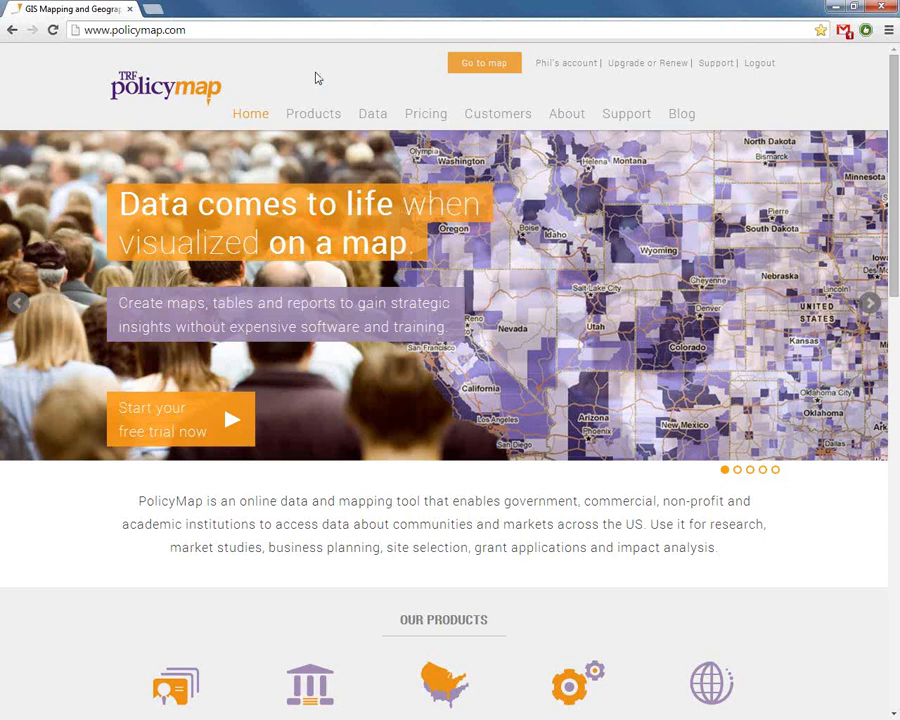
Open the Data Indicators page and look over the Demographics datasets and the list of data categories
mouse_move(376, 118)
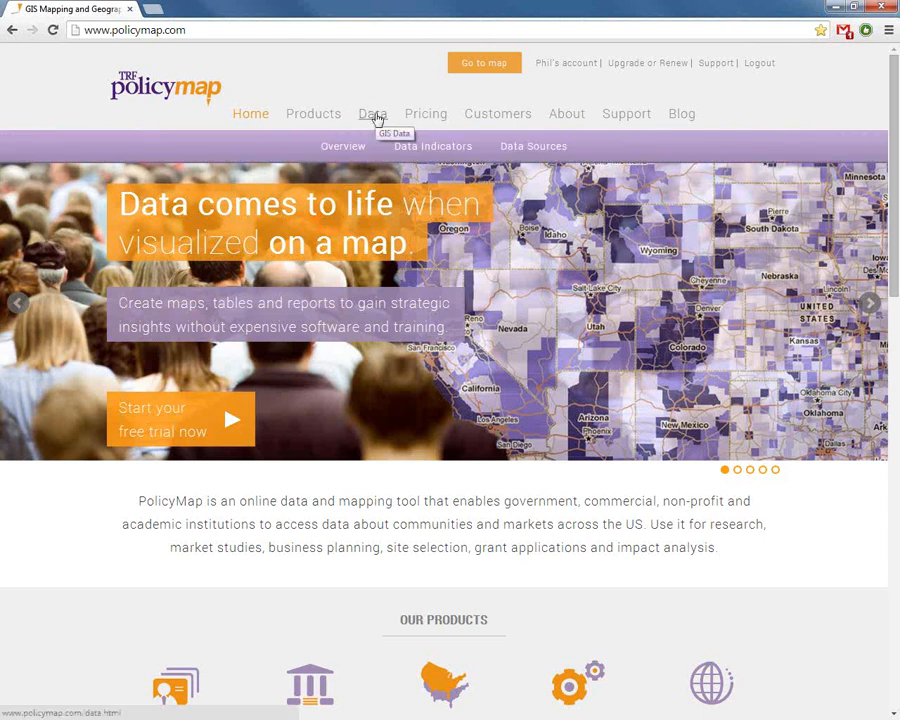
left_click(411, 145)
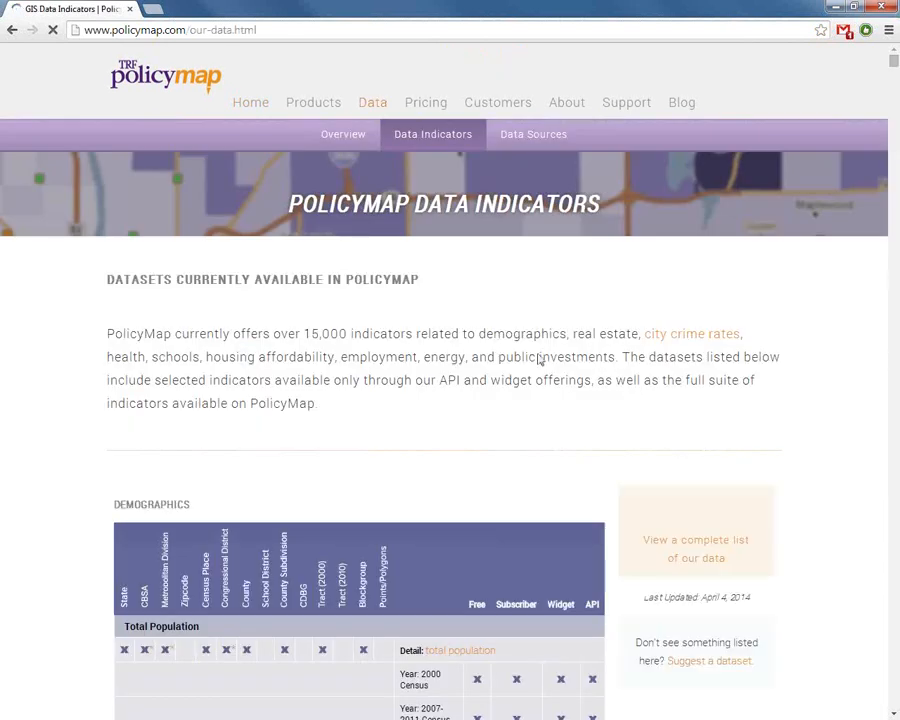
scroll(826, 438, "down", 2)
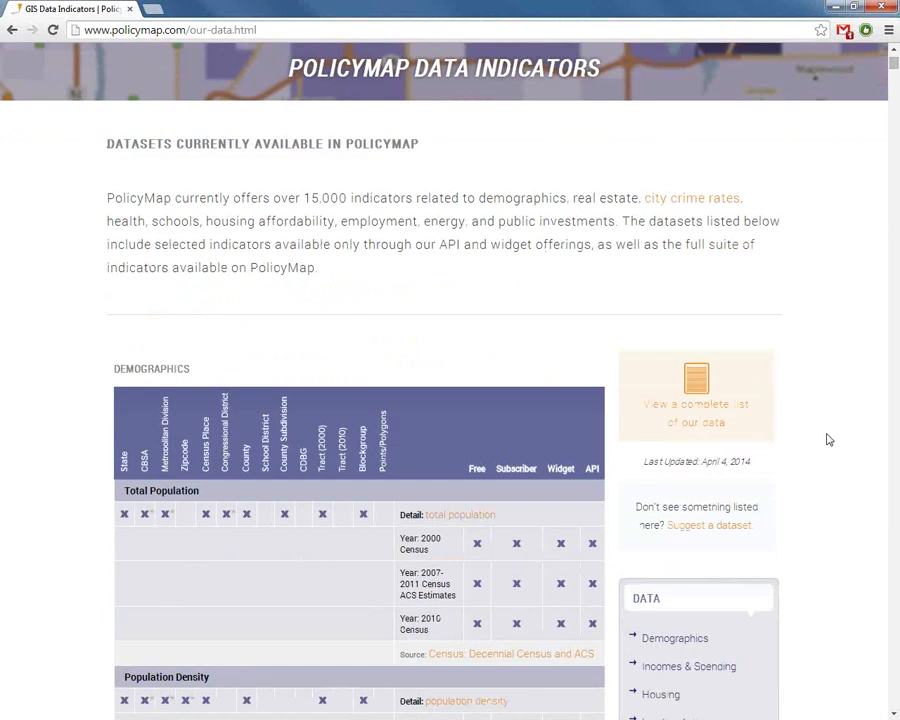
scroll(850, 420, "down", 3)
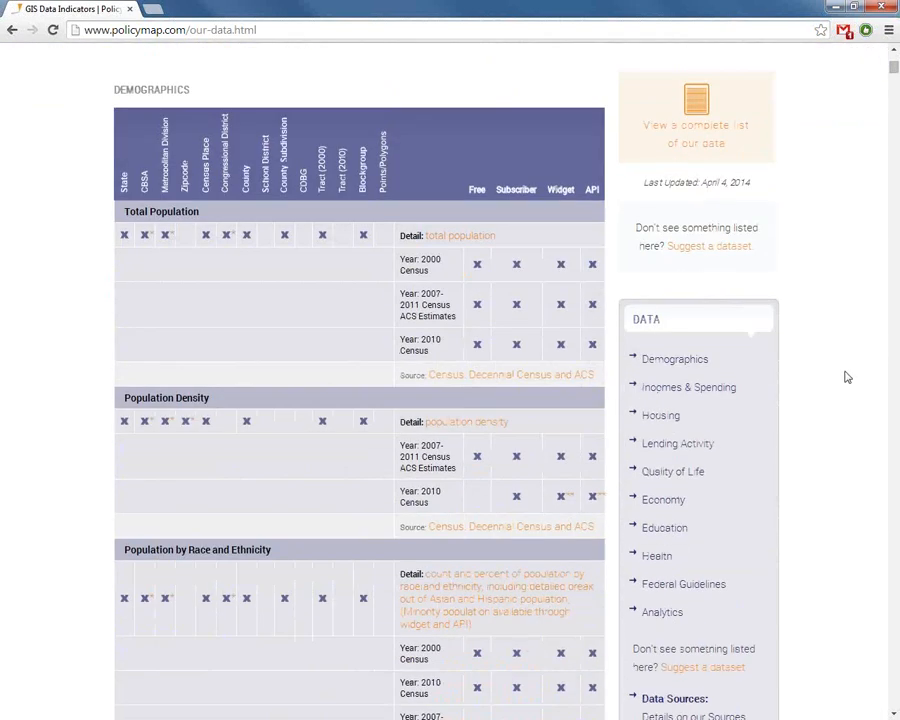
scroll(846, 377, "down", 1)
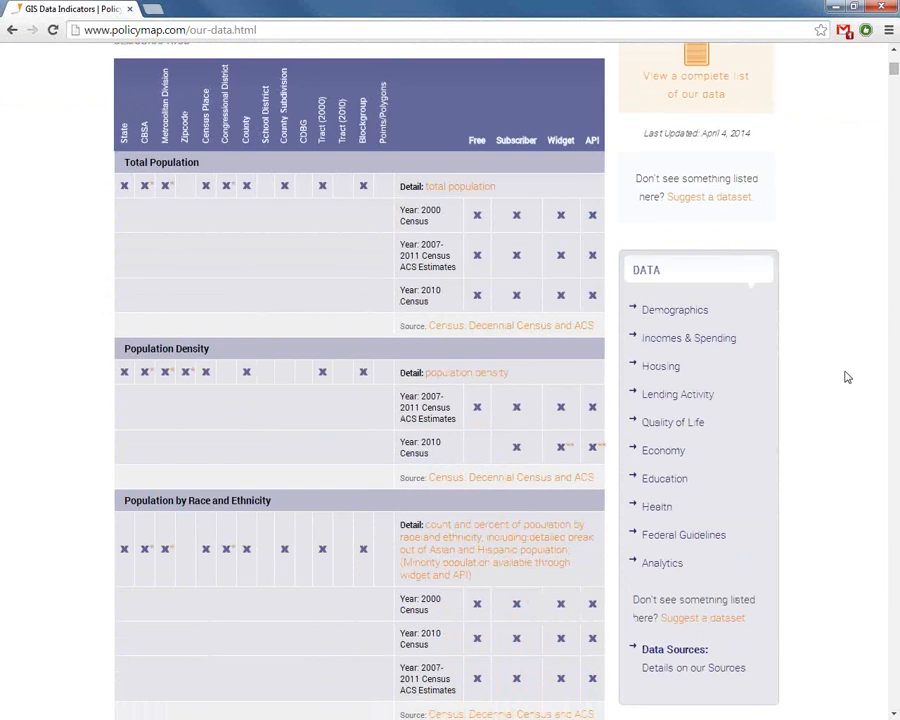
Go to the Incomes & Spending category and examine its indicators, geographies, years and sources
left_click(673, 341)
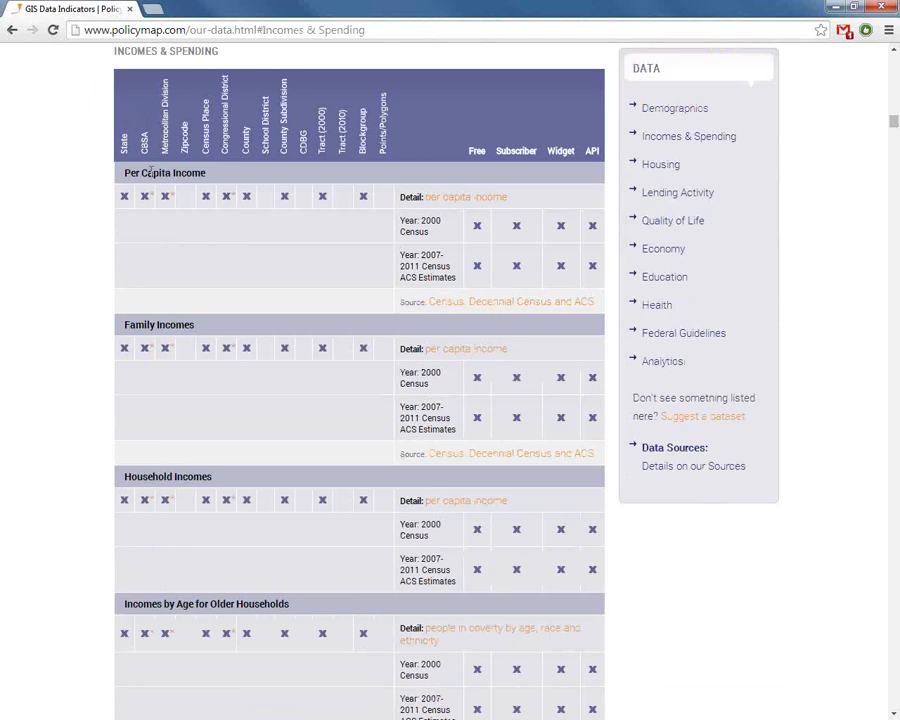
scroll(188, 238, "down", 3)
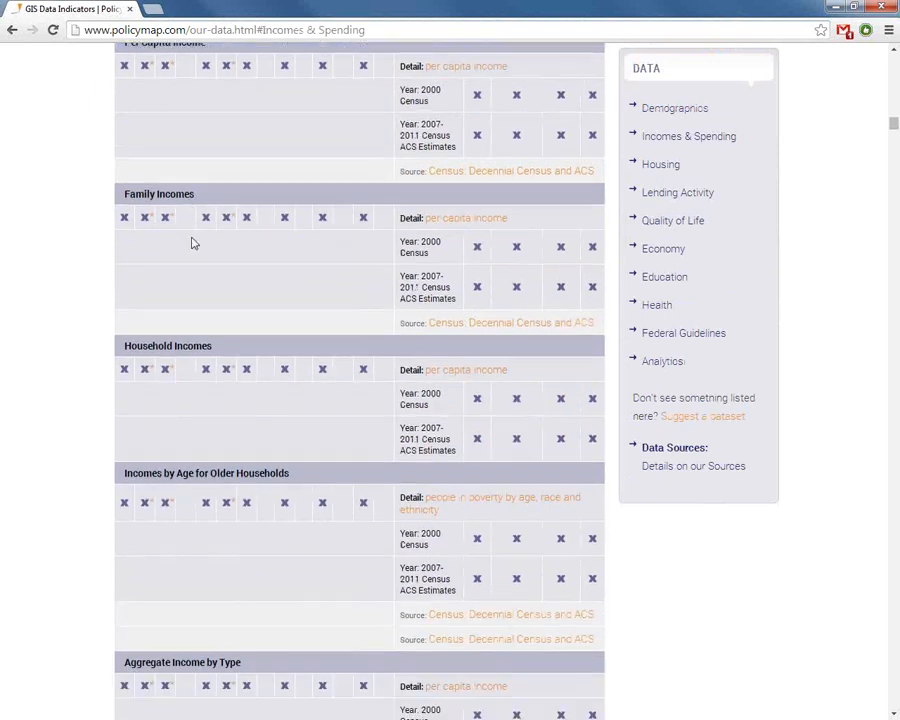
scroll(212, 290, "down", 1)
scroll(222, 295, "down", 2)
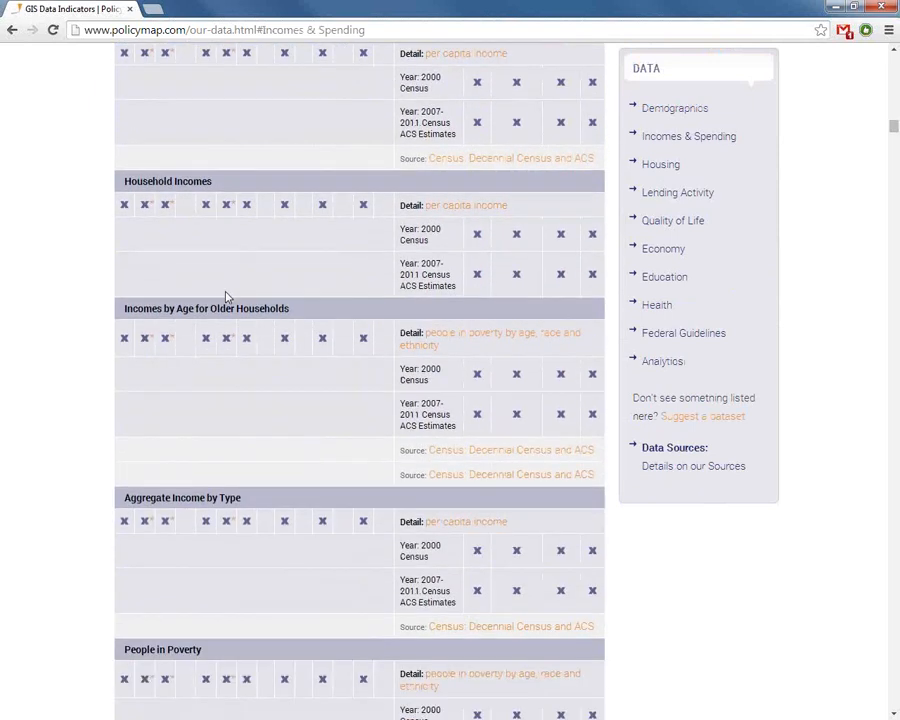
scroll(237, 347, "down", 3)
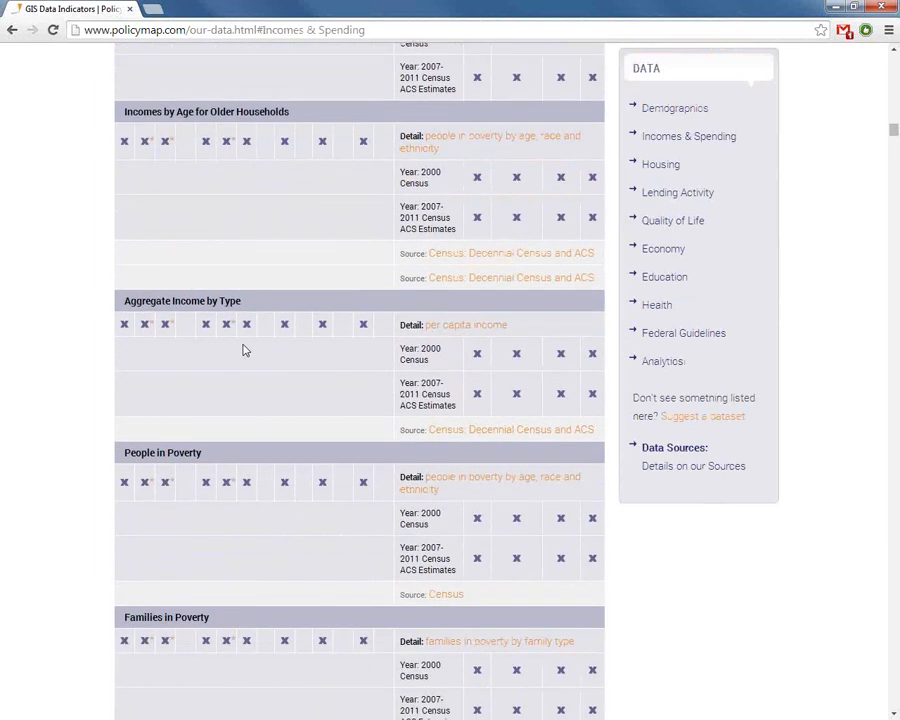
scroll(244, 348, "up", 9)
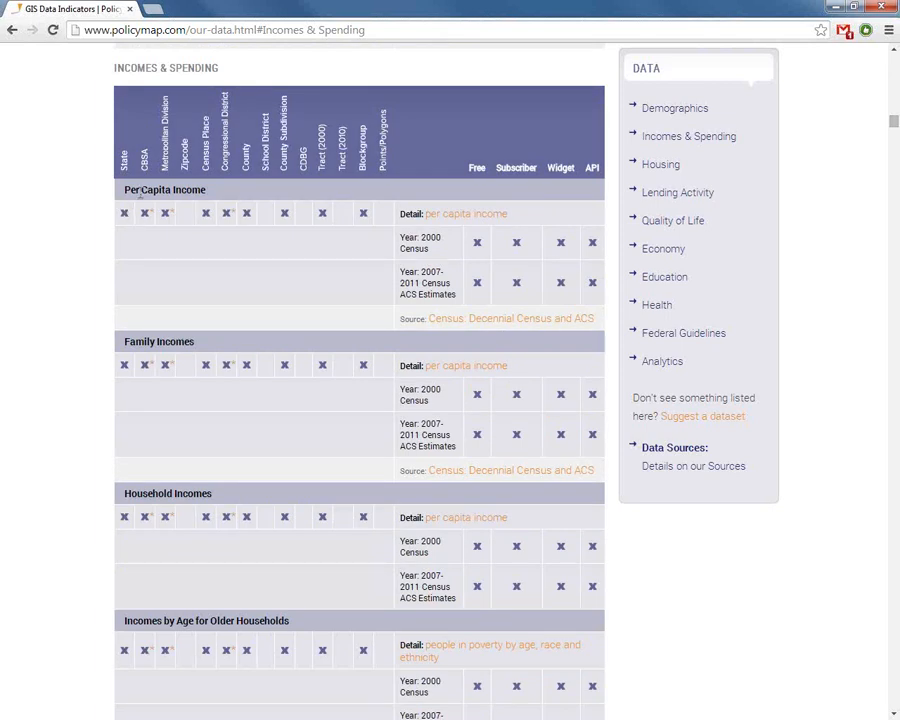
scroll(424, 245, "down", 1)
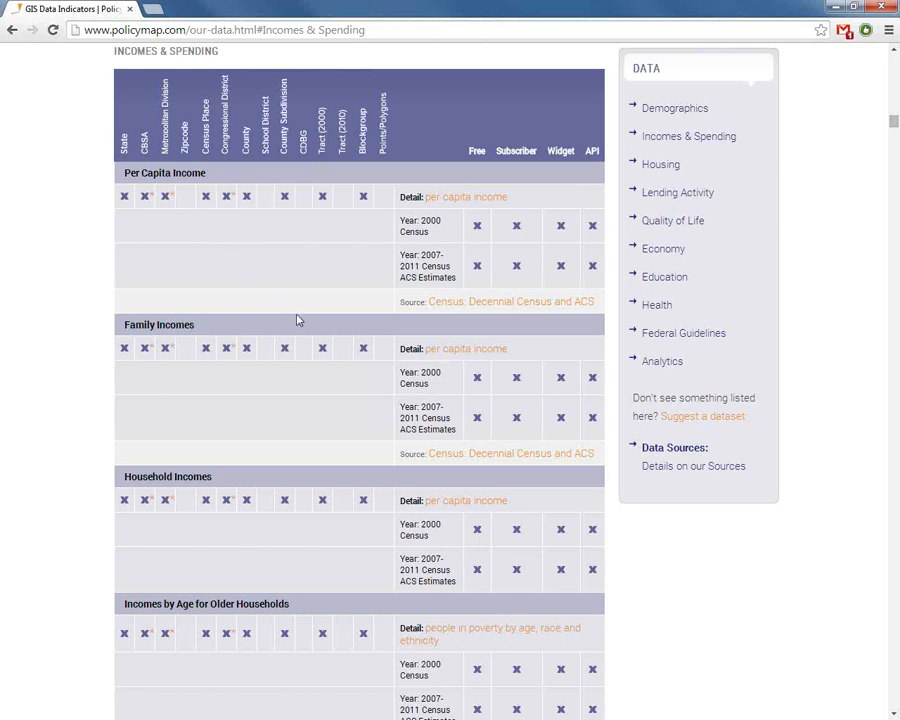
scroll(296, 316, "down", 1)
scroll(296, 314, "up", 2)
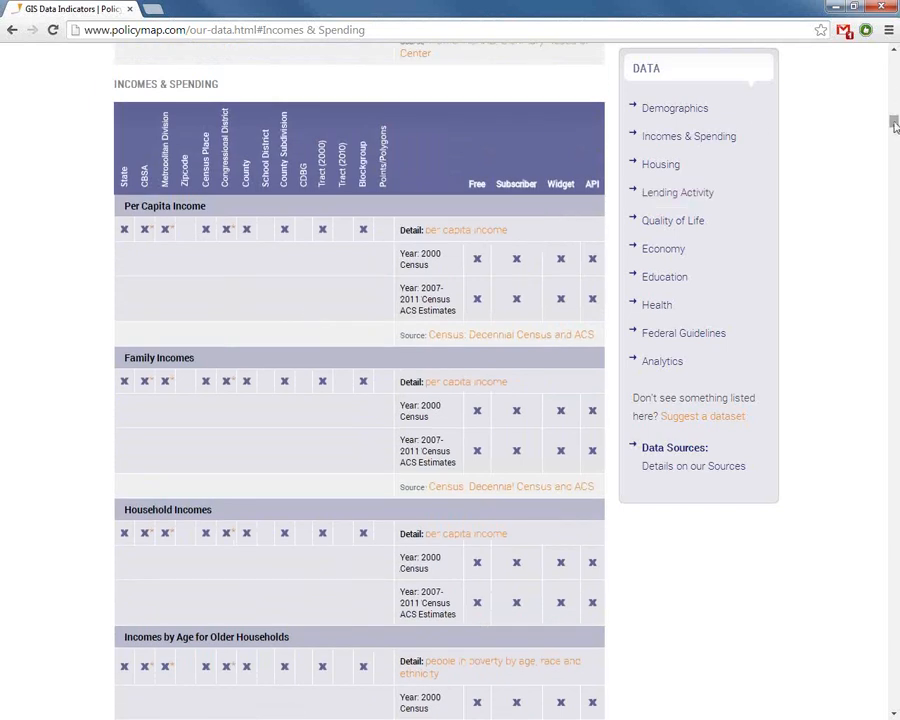
Review the Demographics indicators backwards from Religions and Elections through Homelessness, Migration and SSI Recipients to Age
left_click_drag(895, 125, 895, 118)
scroll(769, 167, "up", 1)
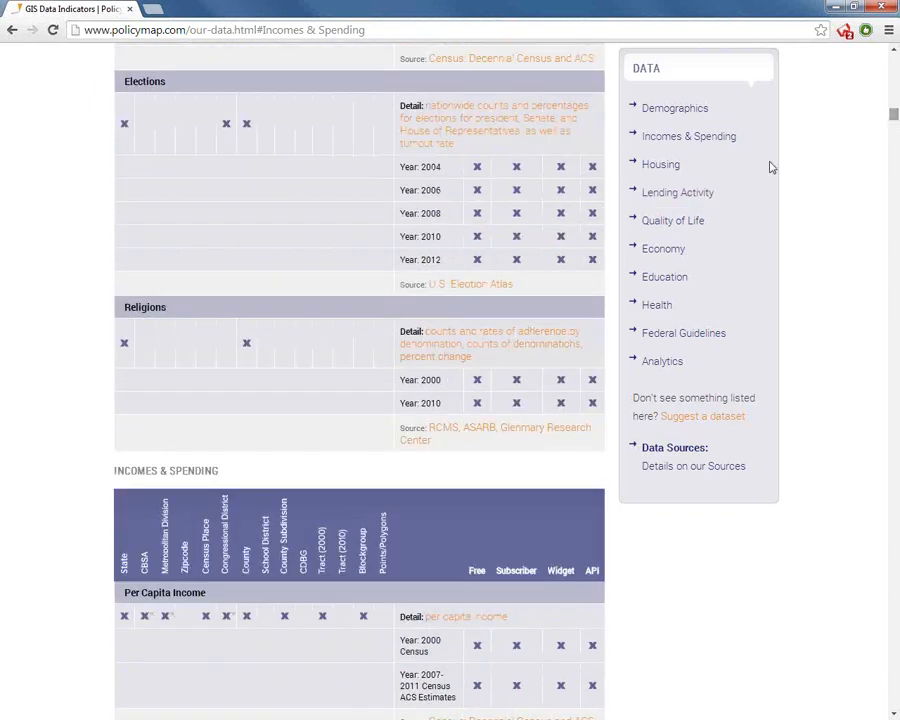
scroll(388, 275, "up", 3)
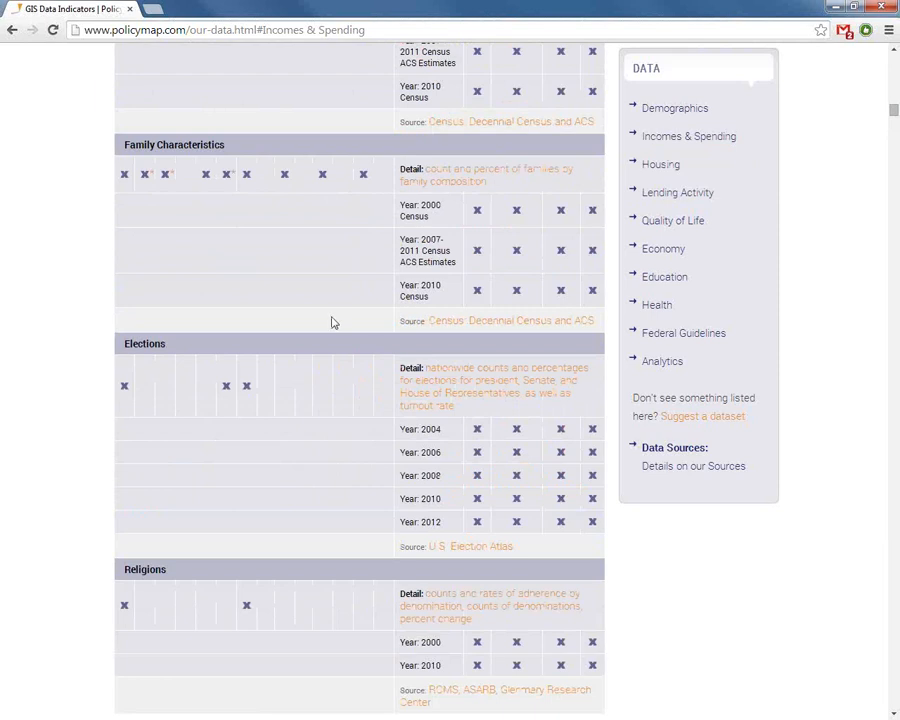
scroll(333, 312, "up", 3)
scroll(330, 312, "up", 2)
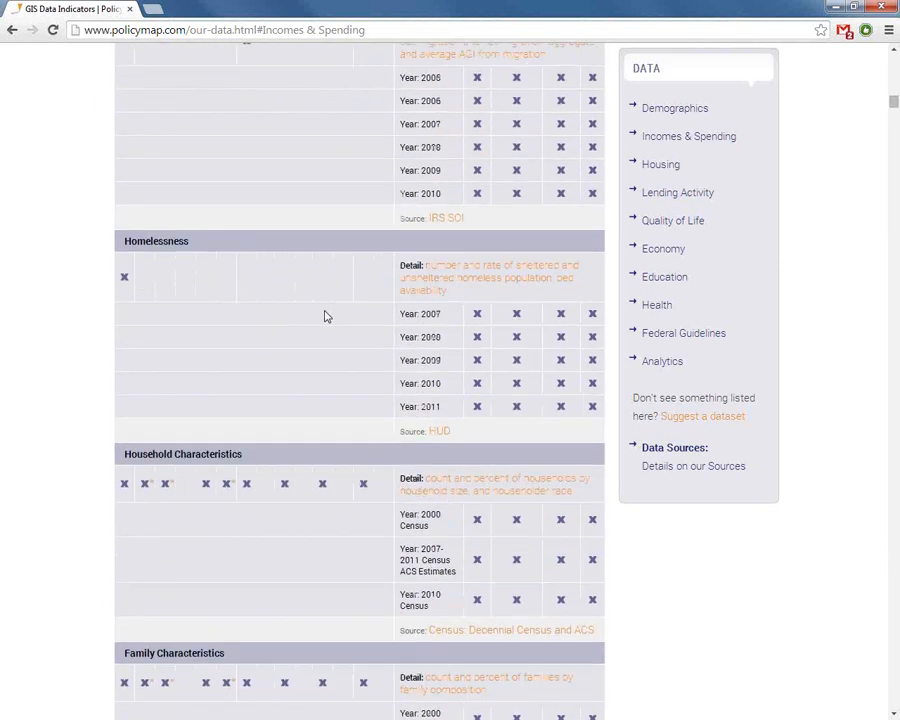
scroll(312, 317, "up", 1)
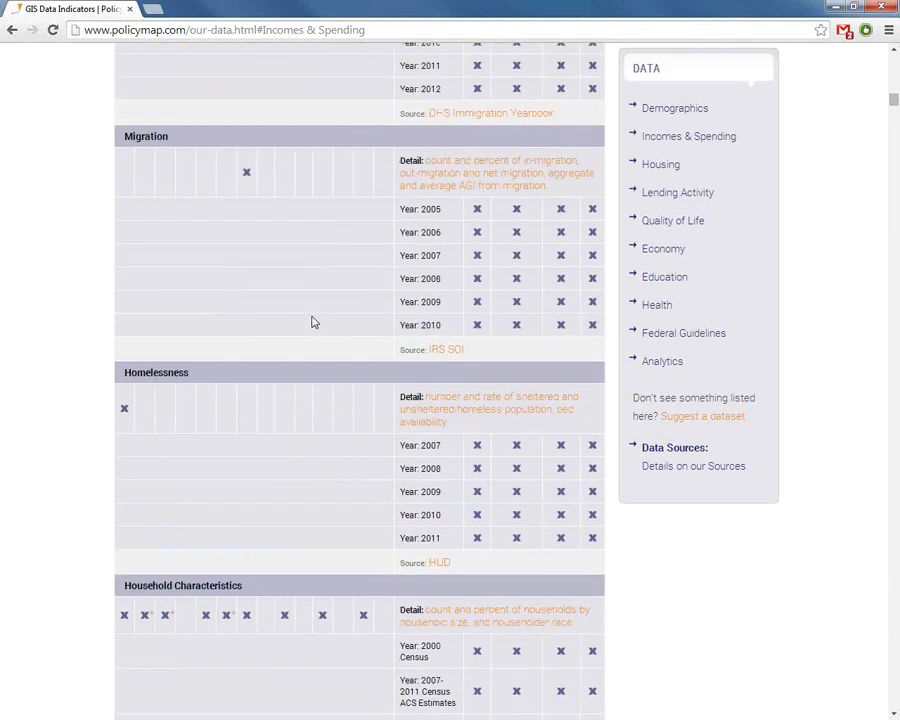
scroll(315, 327, "up", 3)
scroll(315, 329, "up", 5)
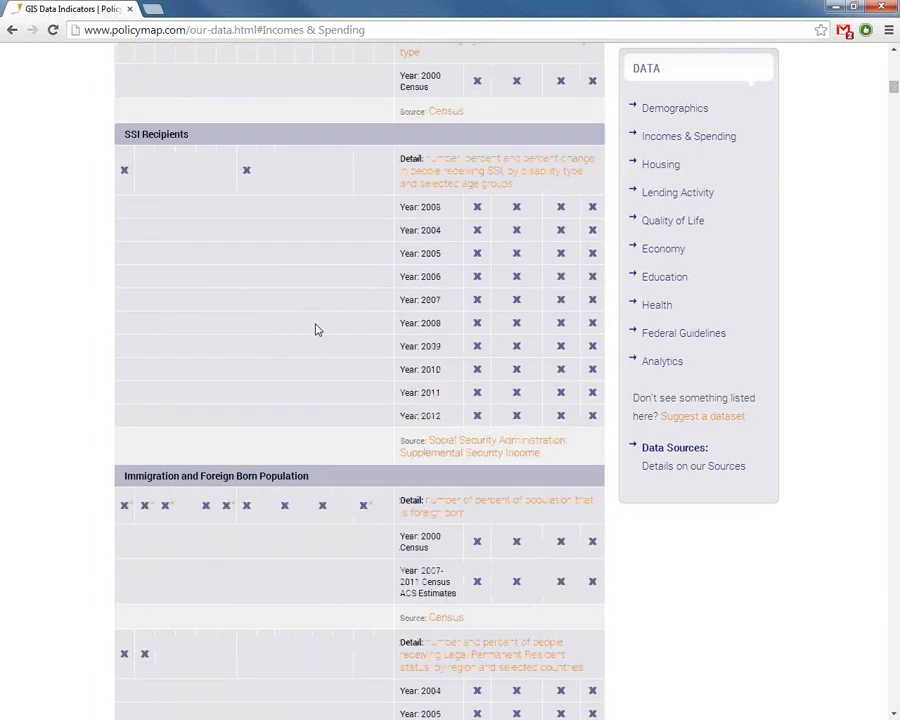
scroll(316, 329, "up", 1)
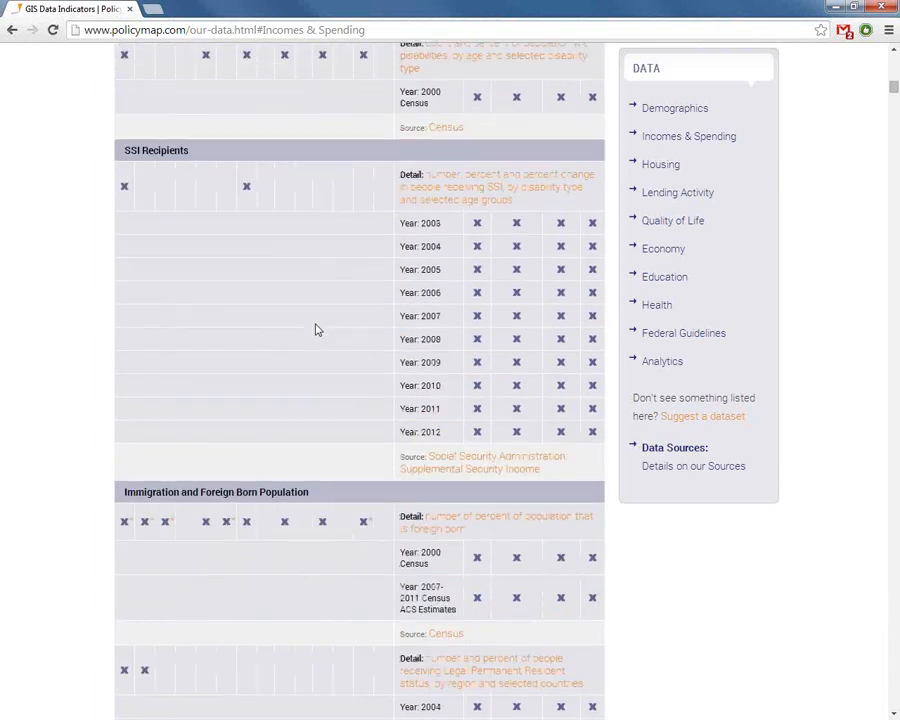
scroll(316, 327, "up", 4)
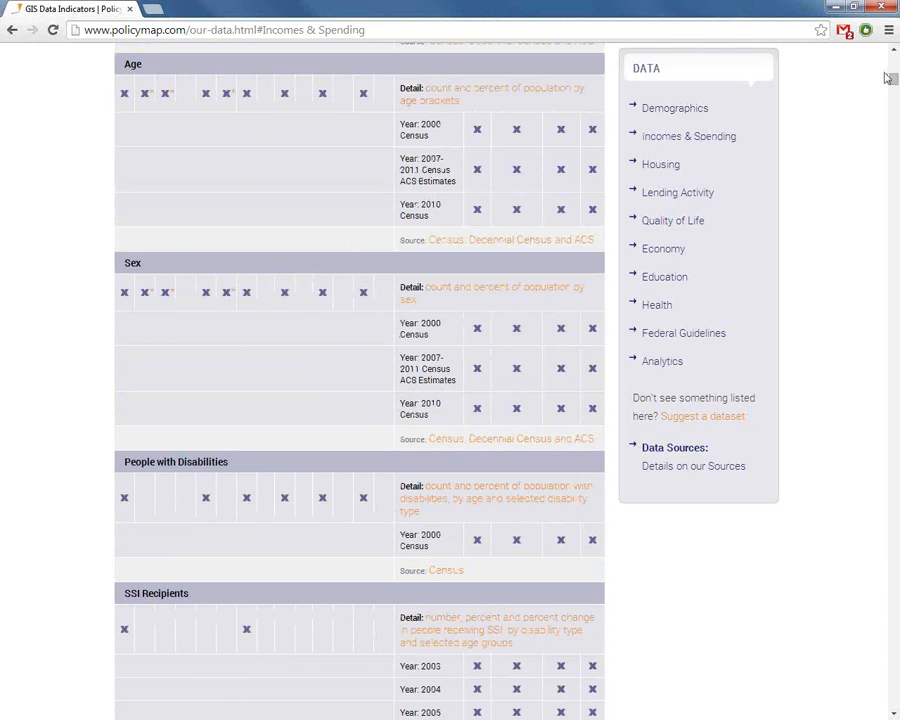
Return to the beginning of the Data Indicators page and go to the interactive map
left_click_drag(893, 80, 895, 58)
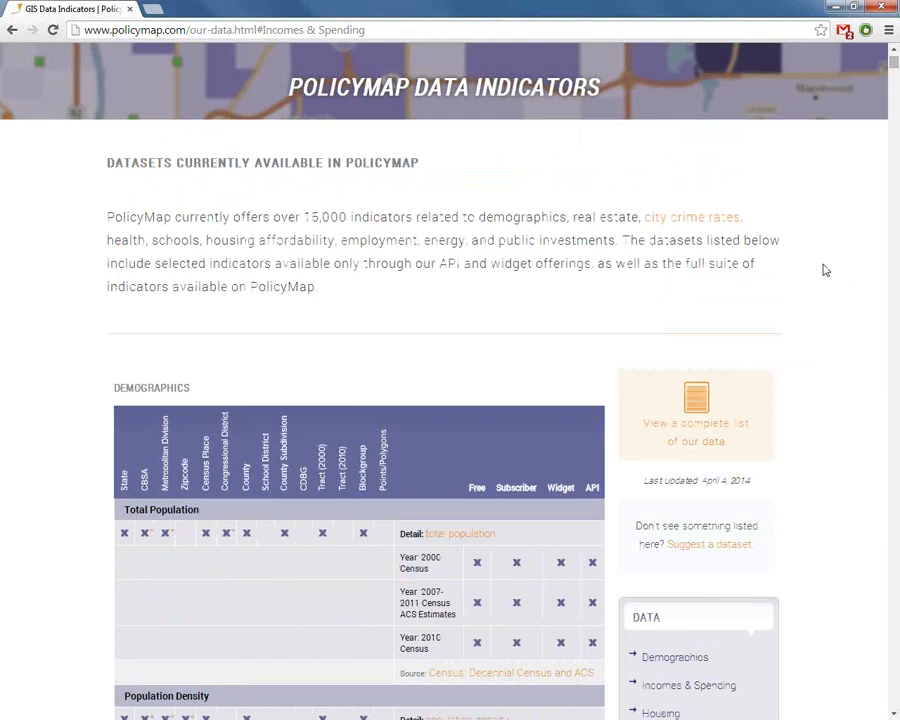
scroll(822, 280, "down", 3)
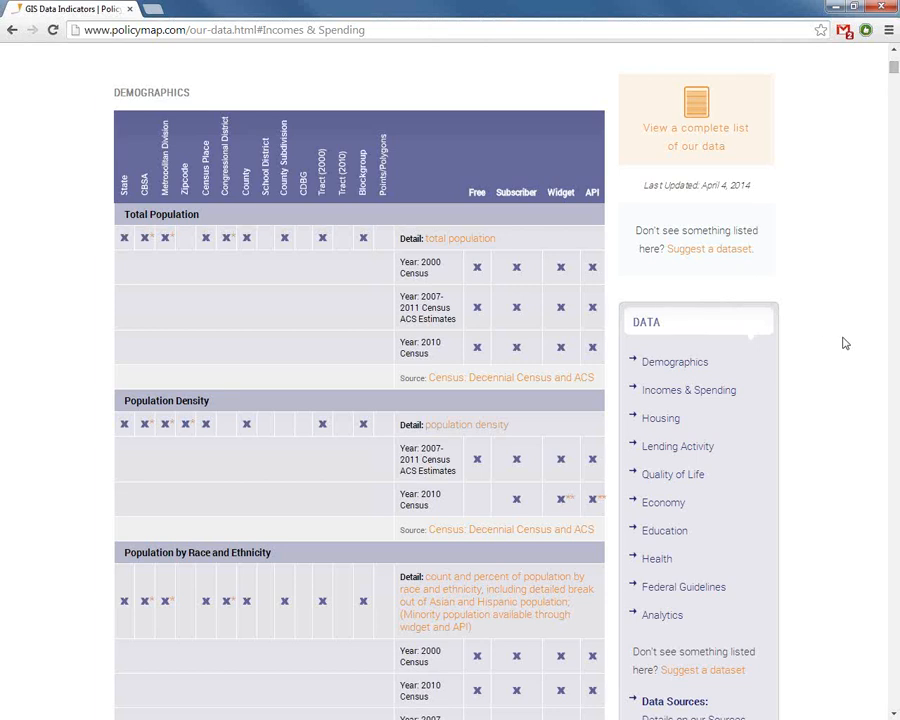
scroll(842, 358, "up", 5)
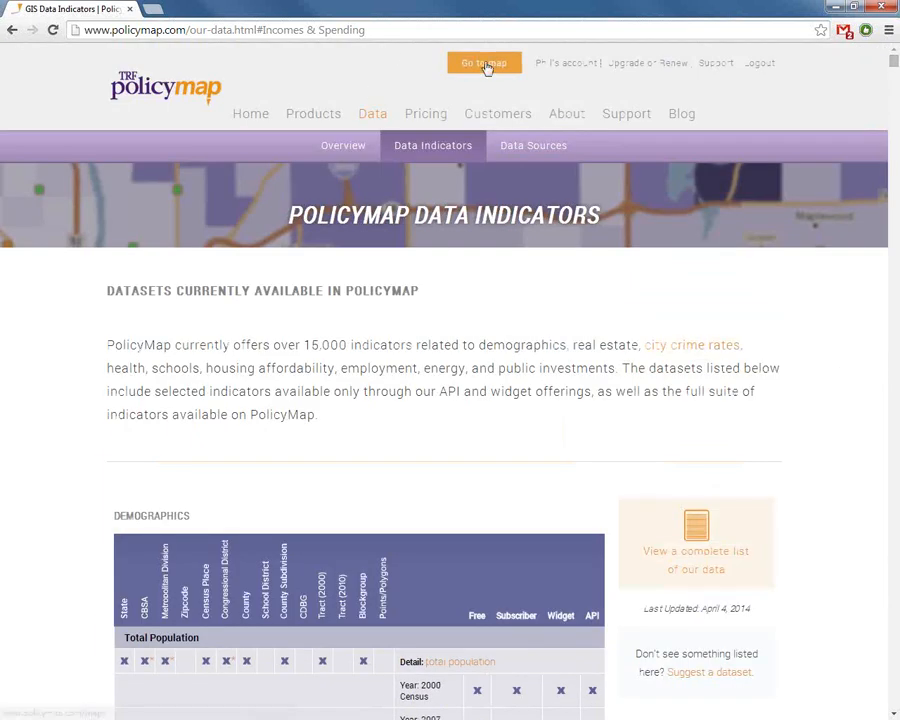
left_click(430, 275)
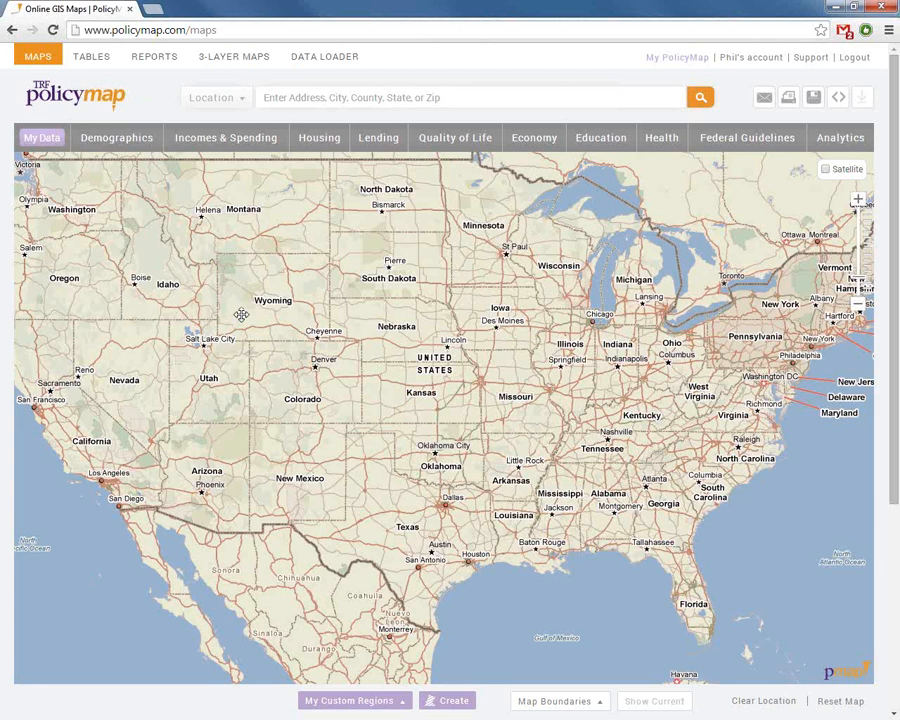
Open the Tables page, dismiss the table creation instructions and activate the location search
left_click_drag(575, 319, 581, 340)
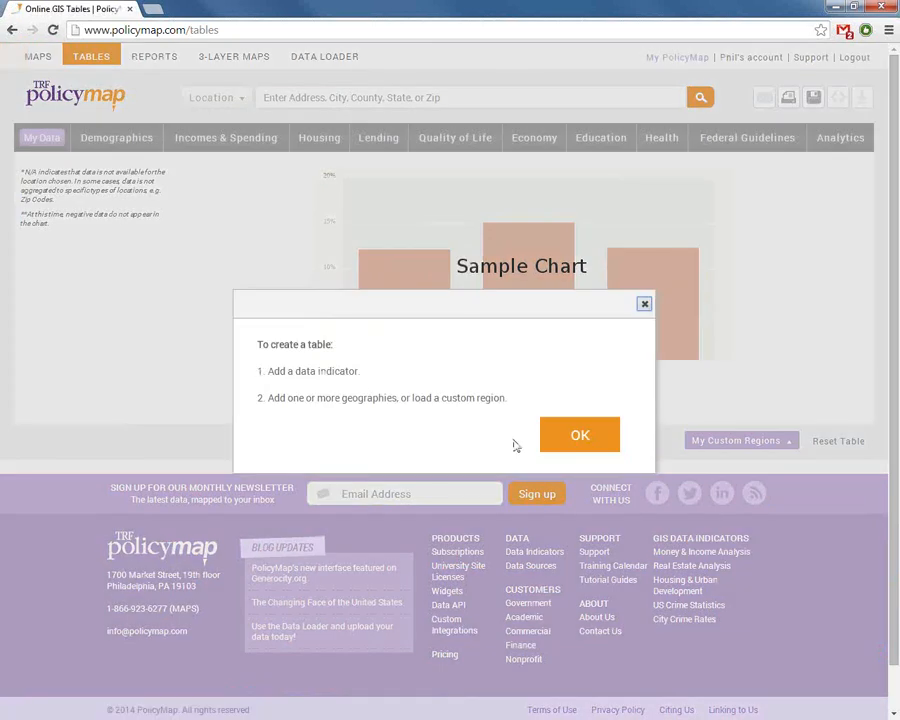
left_click(576, 437)
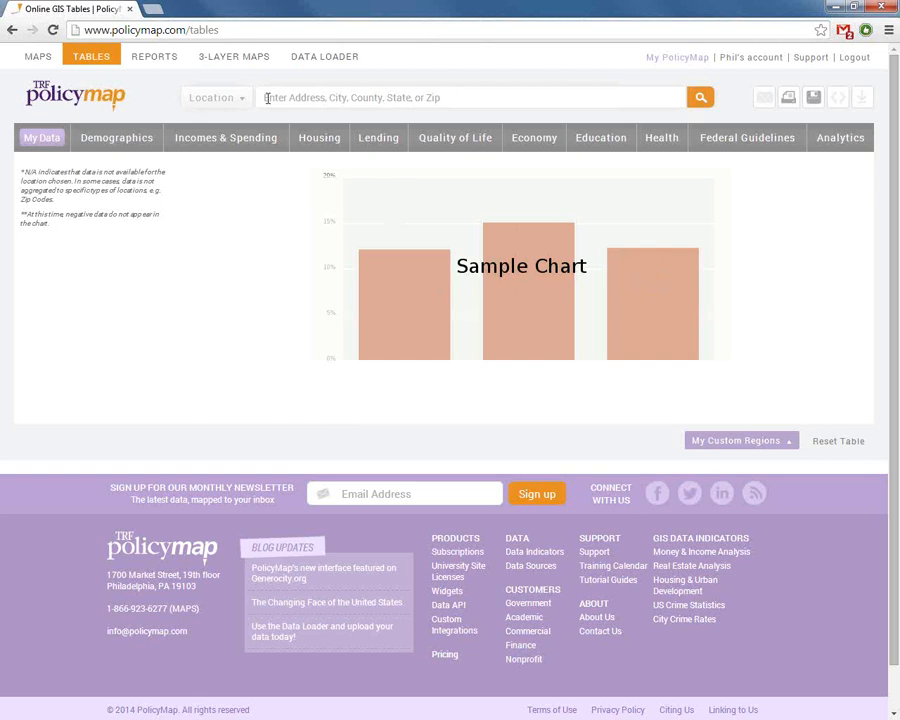
left_click(393, 91)
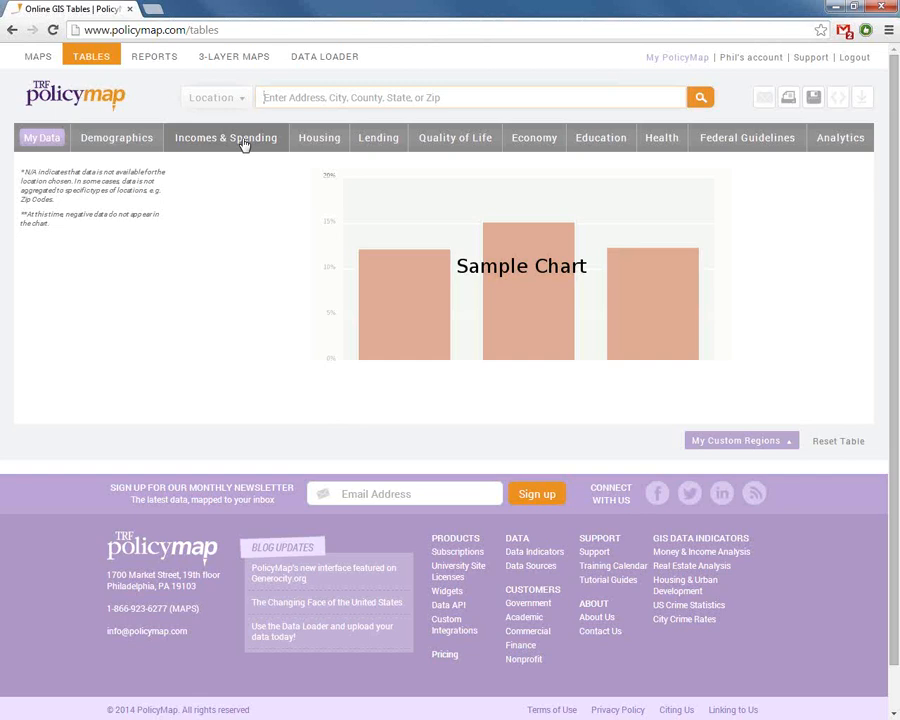
View the Reports page, and open the 3-Layer Maps page and dismiss its getting-started guide
left_click(152, 56)
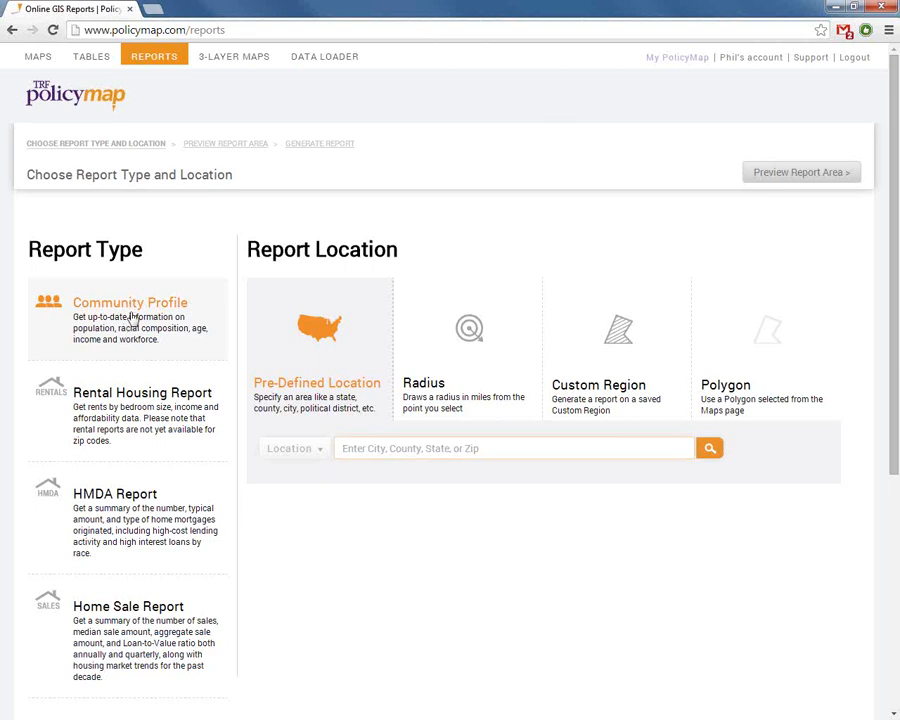
left_click(224, 58)
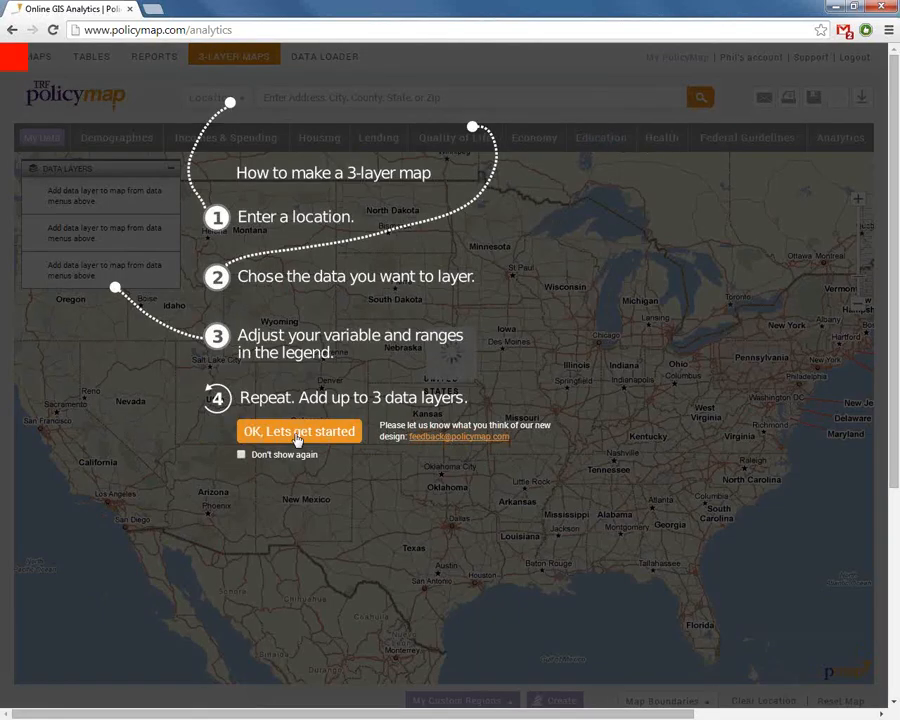
left_click(297, 436)
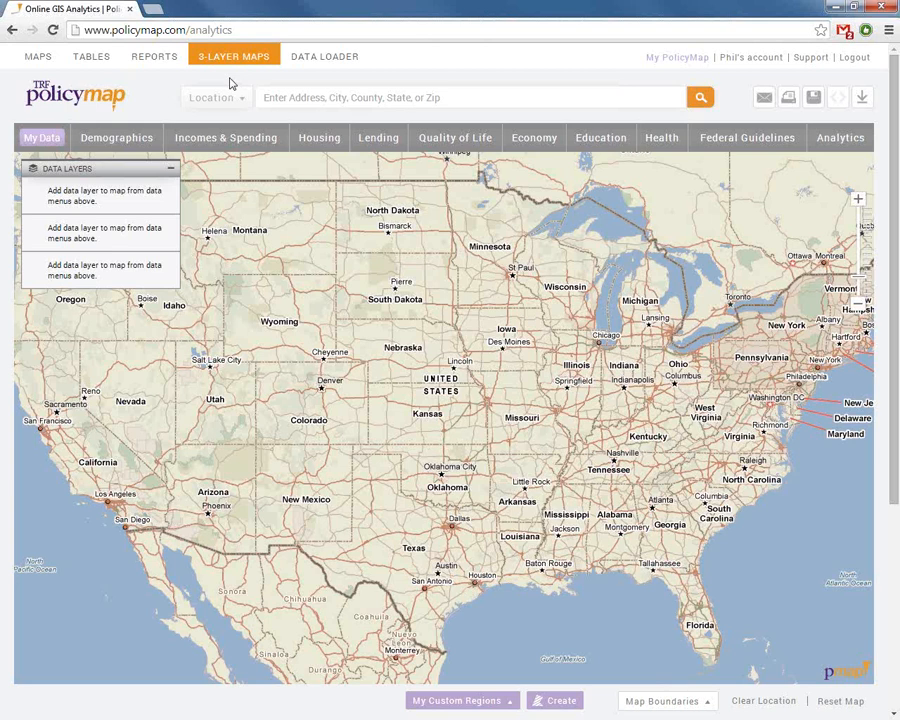
View the Data Loader page and return to the Maps page
left_click(311, 62)
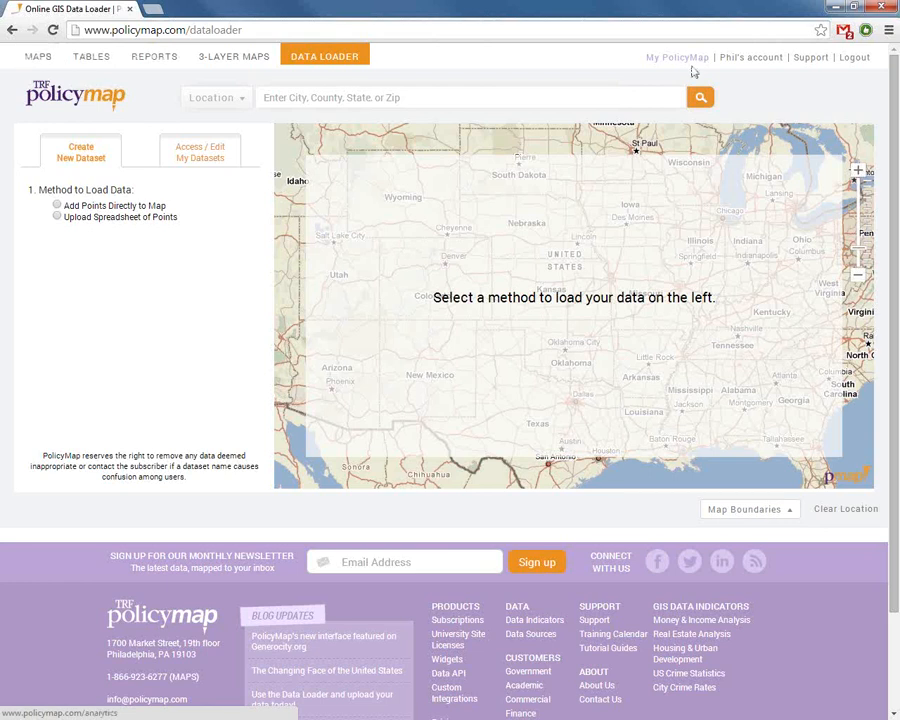
left_click(37, 57)
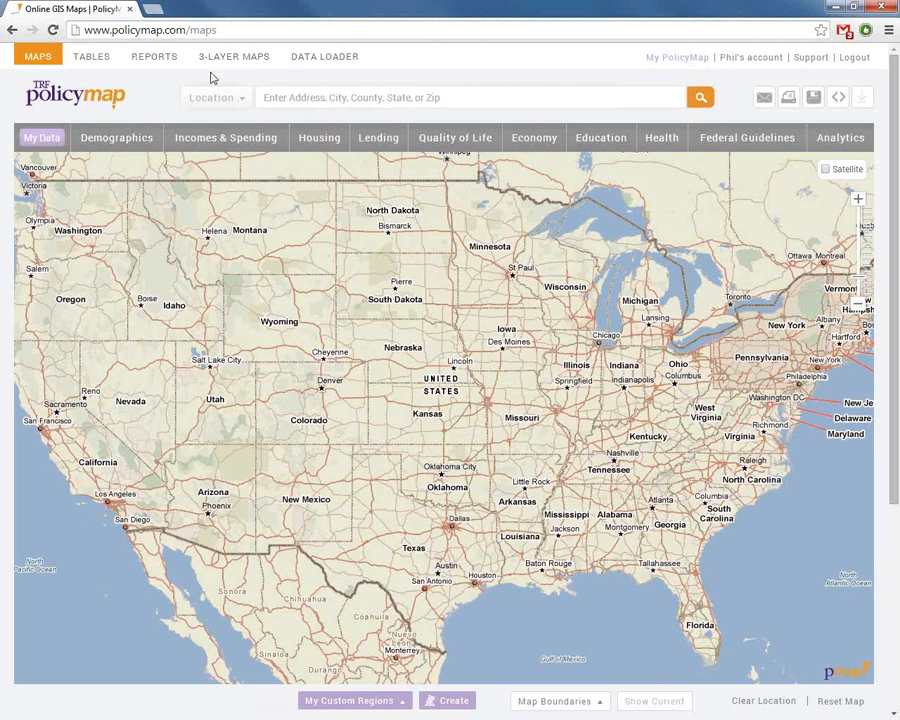
Zoom the map in on the central United States, zoom back out and pan the national view
left_click(336, 91)
mouse_move(336, 332)
left_mouse_down()
mouse_move(358, 348)
mouse_move(337, 342)
mouse_move(346, 342)
left_mouse_up()
left_click(858, 201)
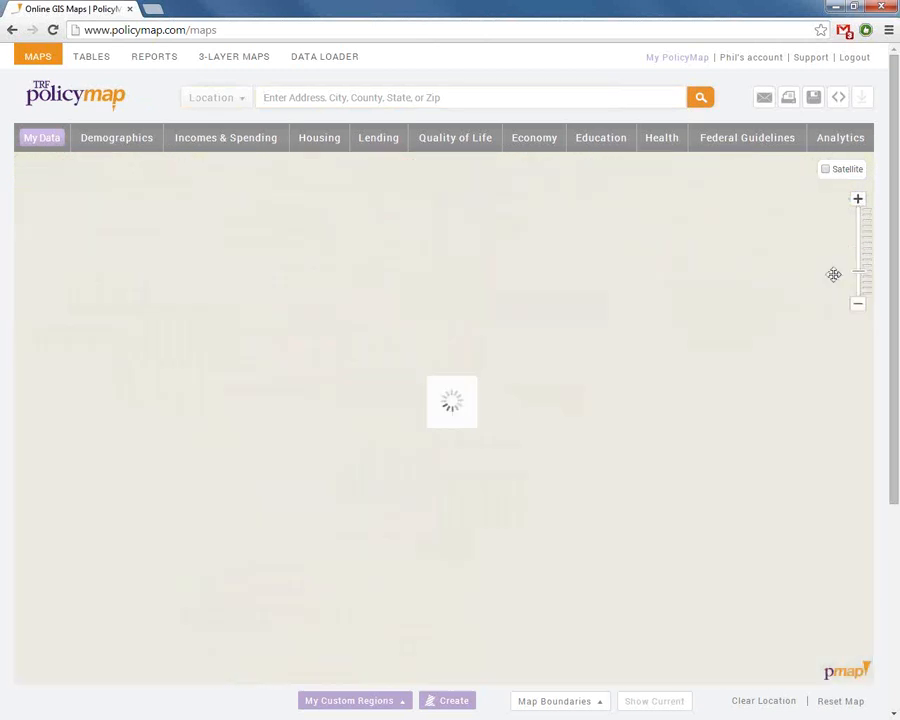
right_click(472, 385)
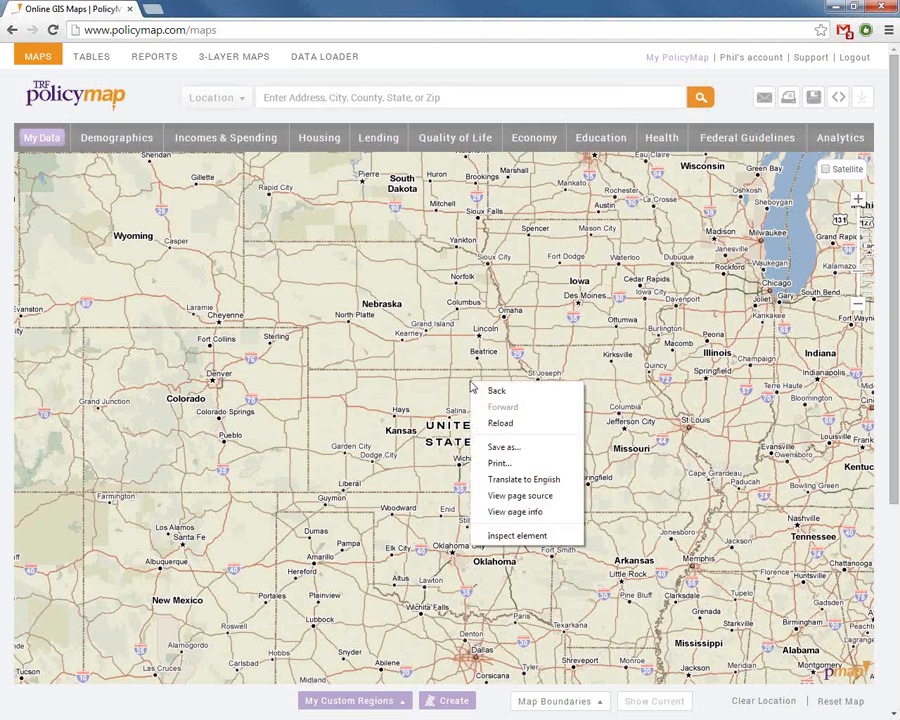
right_click(471, 382)
left_click(420, 399)
left_click_drag(420, 399, 436, 389)
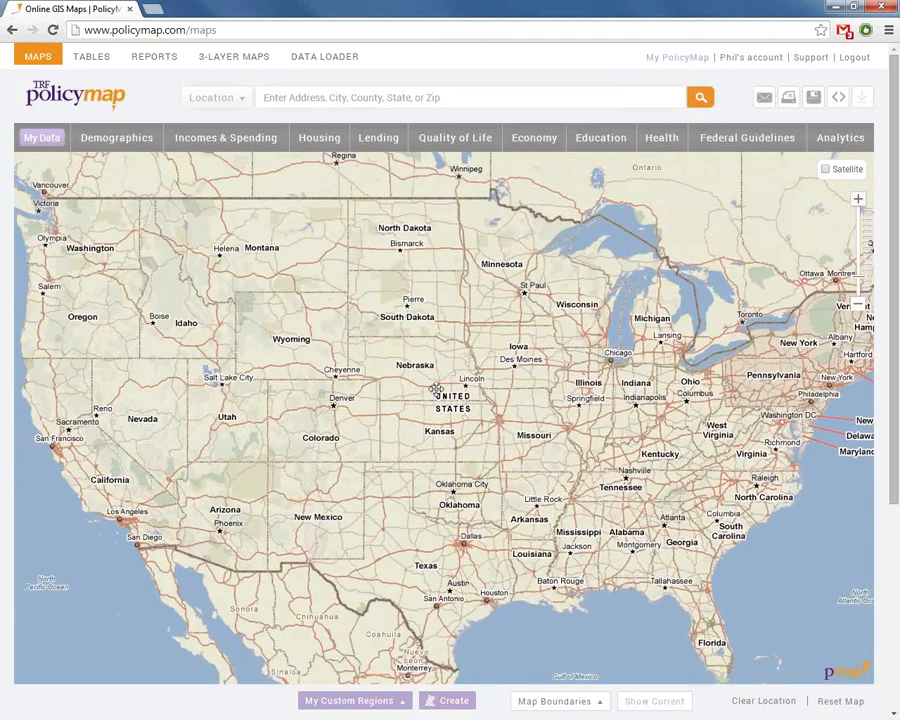
Search the map for the Market Street address in Philadelphia and dismiss its information bubble
left_click(307, 98)
type("1700 Ma")
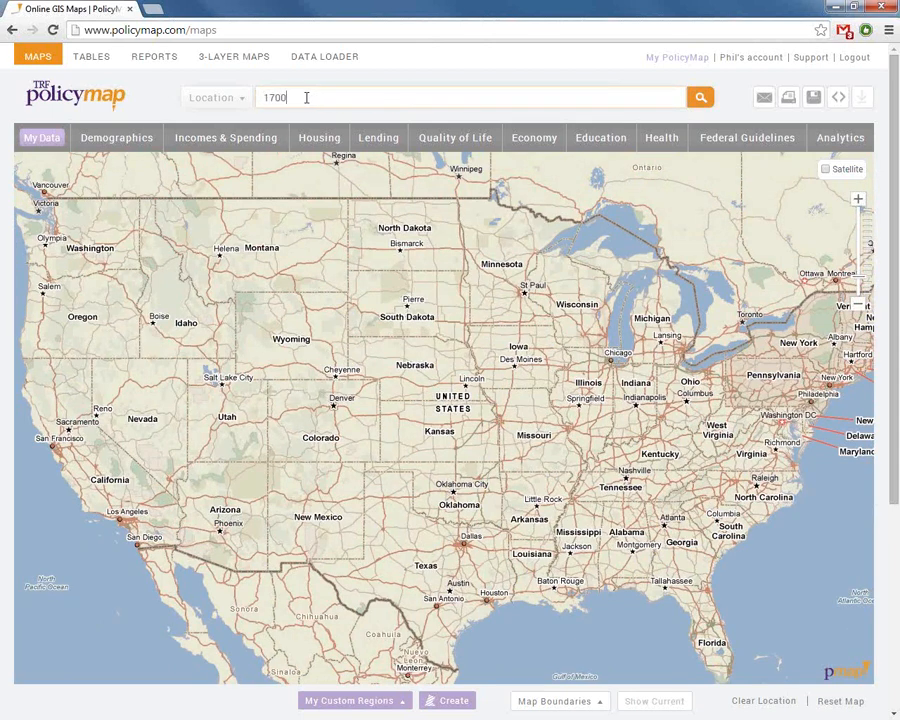
type("rket St 19103")
key("Return")
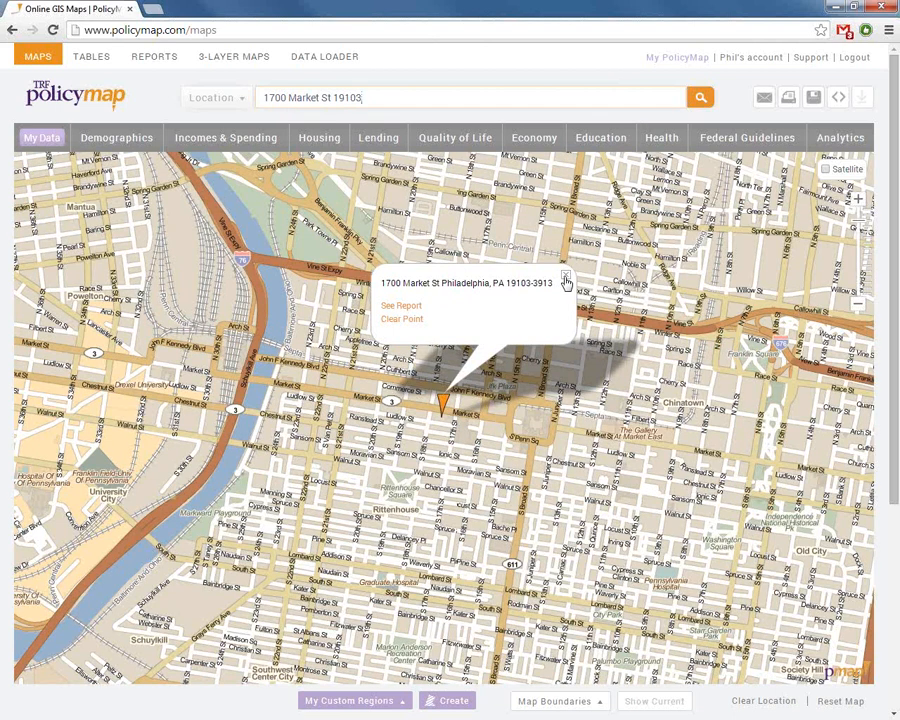
left_click(566, 283)
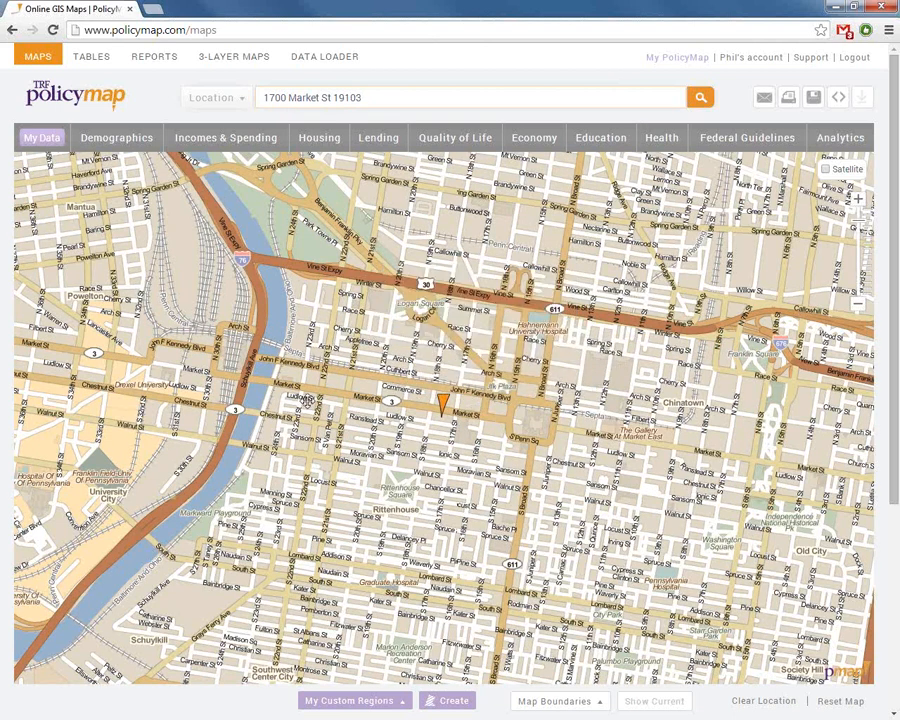
left_click_drag(325, 395, 515, 395)
mouse_move(379, 362)
left_mouse_down()
mouse_move(388, 391)
mouse_move(430, 398)
mouse_move(244, 365)
left_mouse_up()
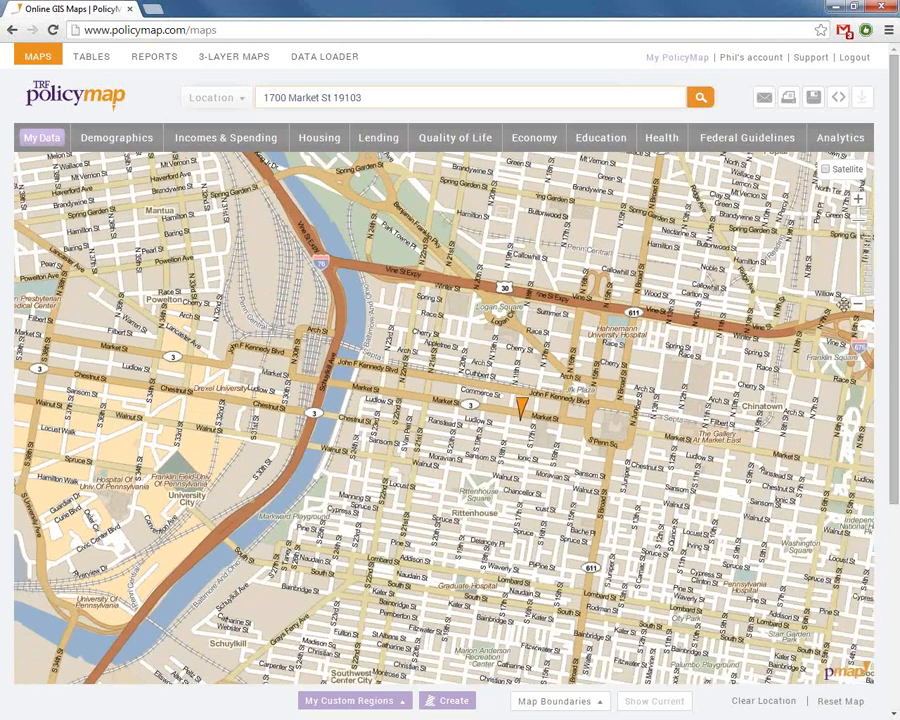
left_click(856, 306)
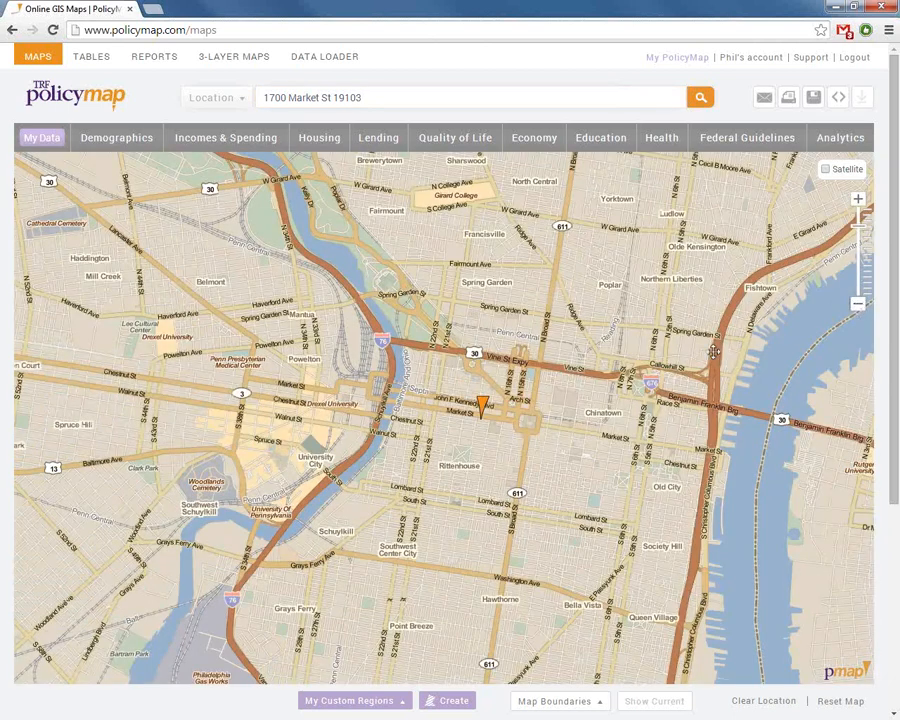
left_click(858, 304)
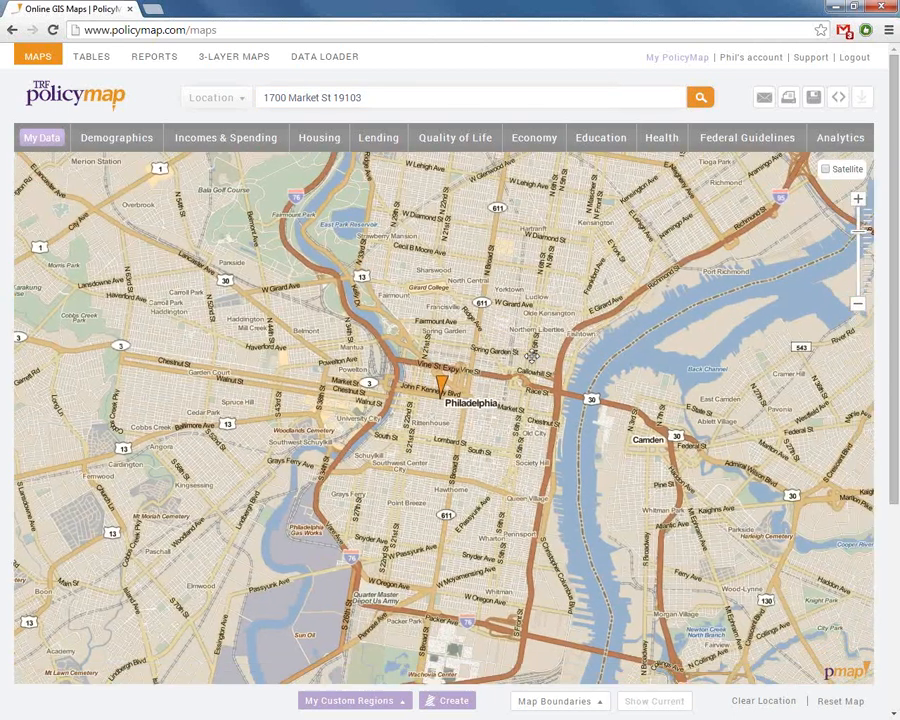
left_click_drag(532, 356, 550, 371)
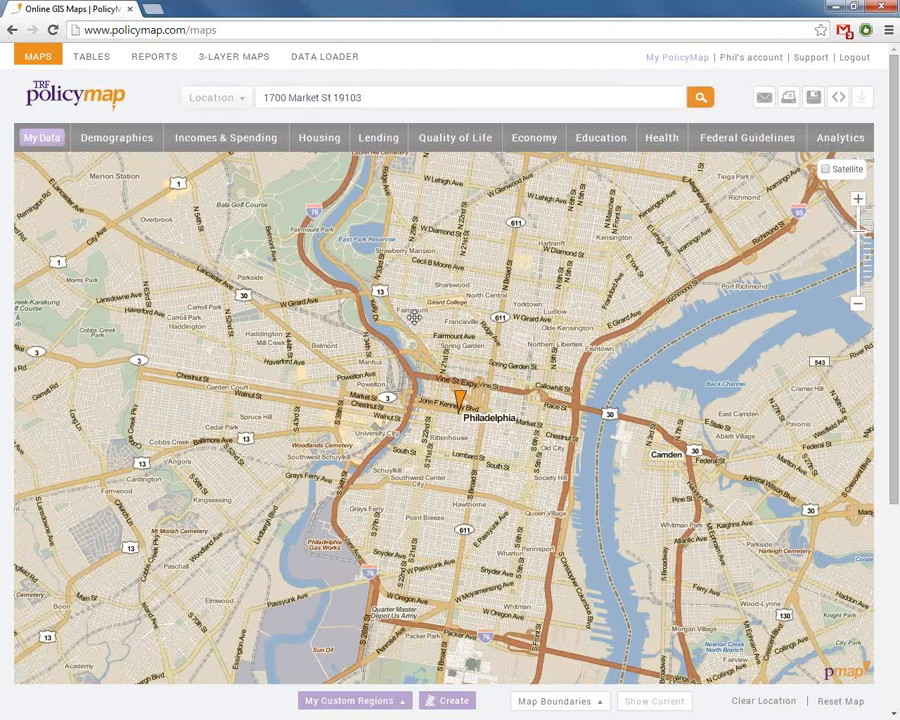
Replace the searched address with zip code 19106, locate that zip area on the map and dismiss its information bubble
left_click_drag(362, 97, 169, 79)
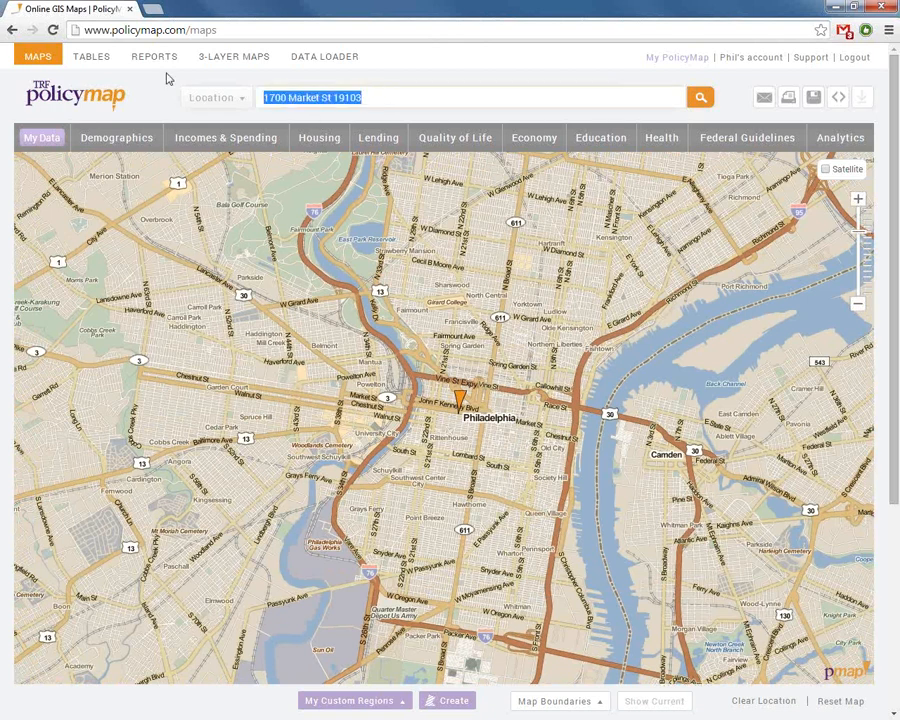
key("BackSpace")
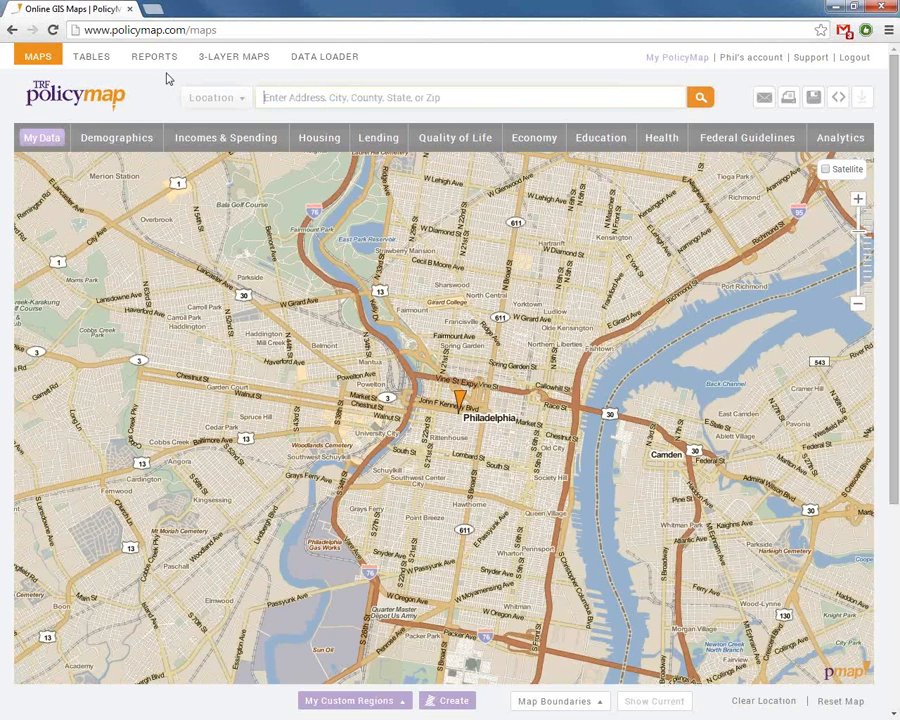
type("1910")
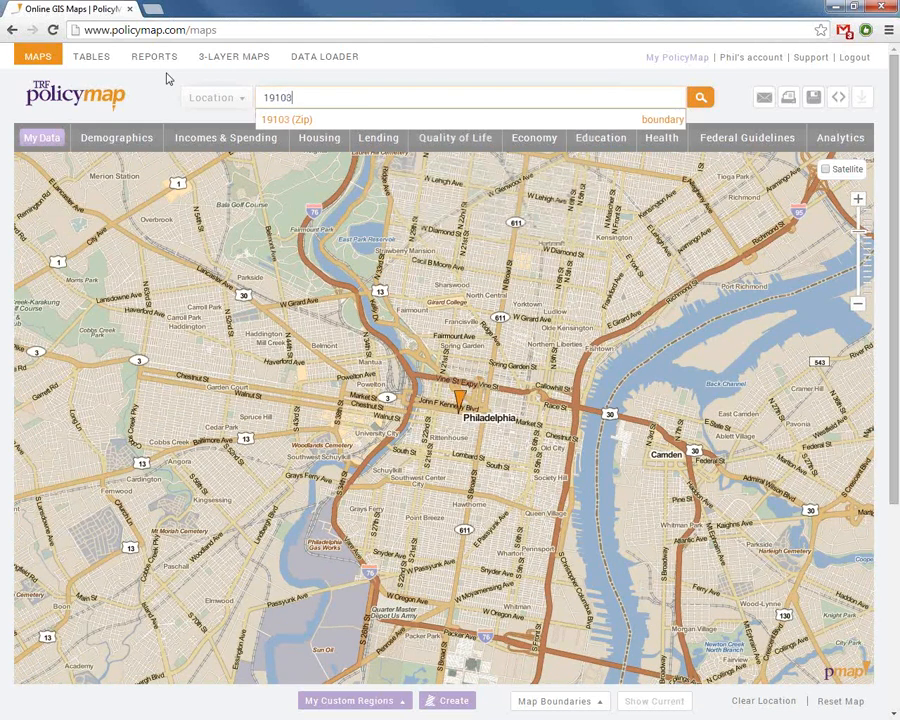
type("6")
key("Return")
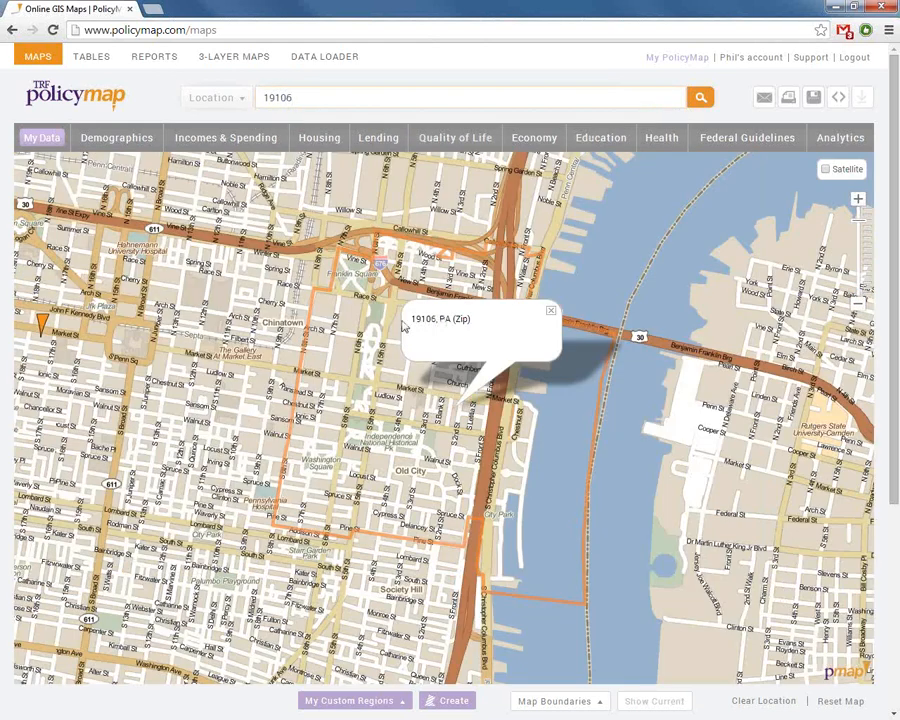
left_click(550, 311)
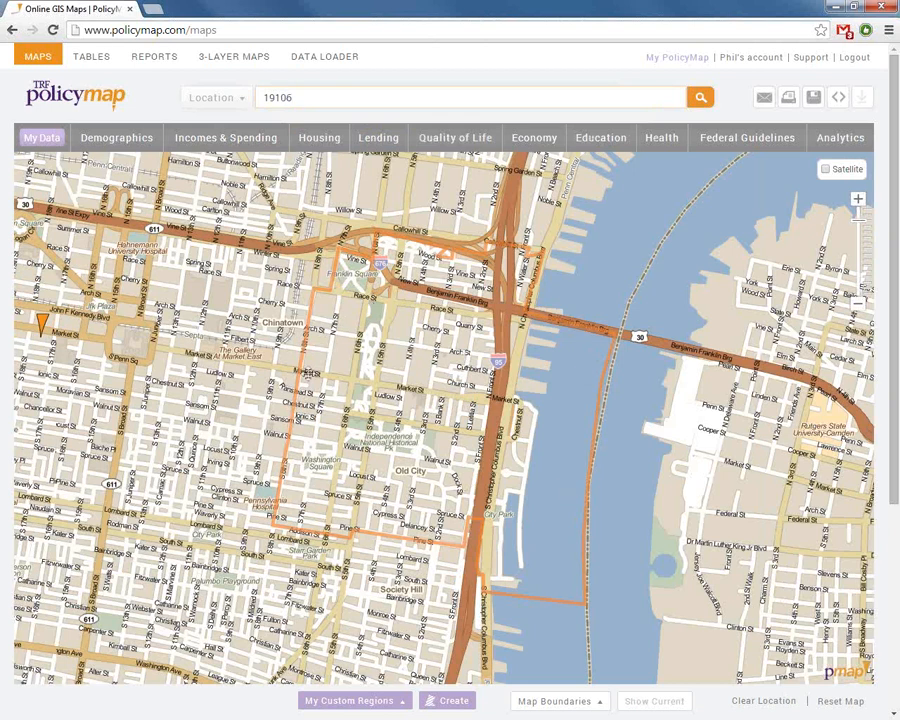
left_click(857, 304)
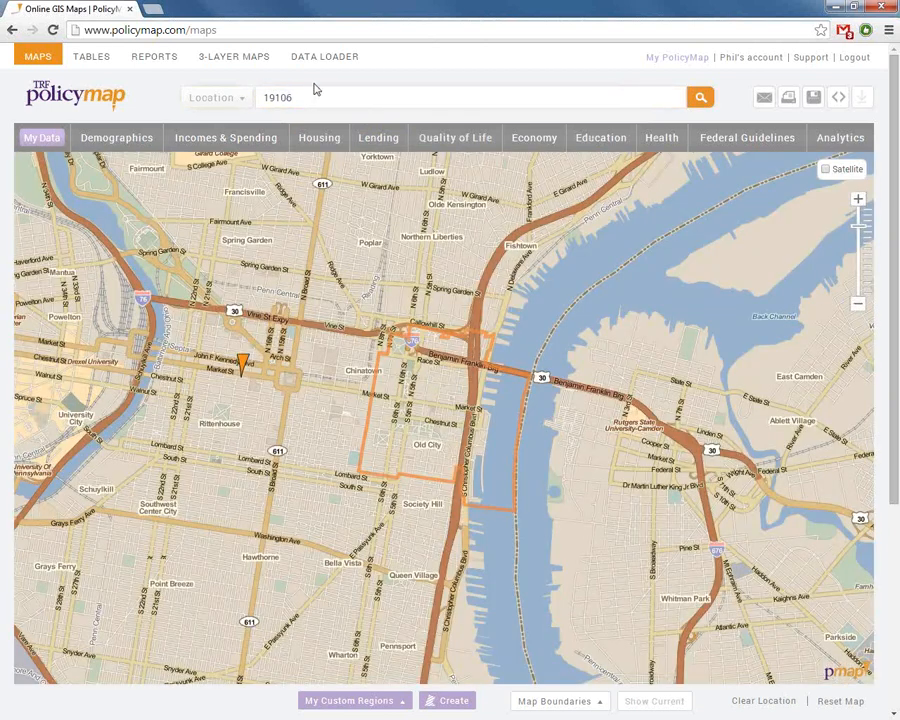
Pick a point on the Camden waterfront to list its geographic areas and outline its block group
left_click(262, 98)
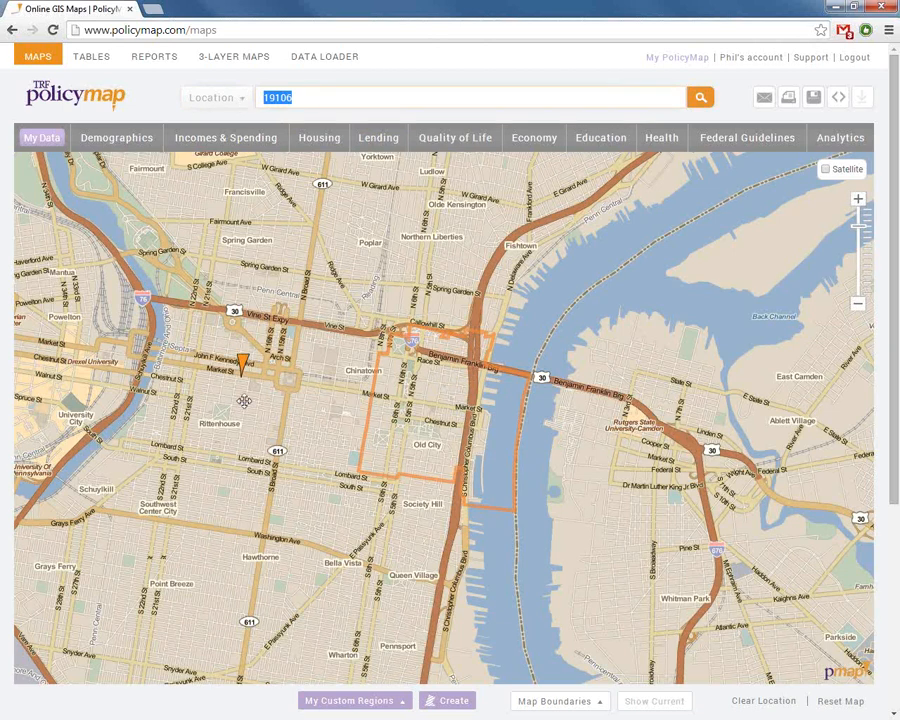
left_click_drag(246, 399, 340, 415)
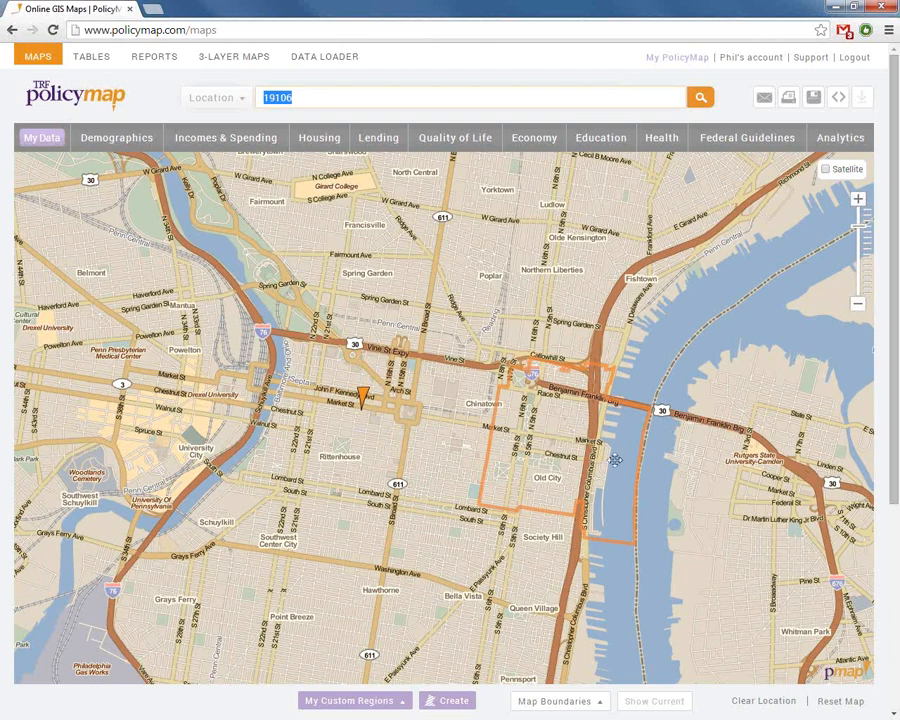
left_click(709, 464)
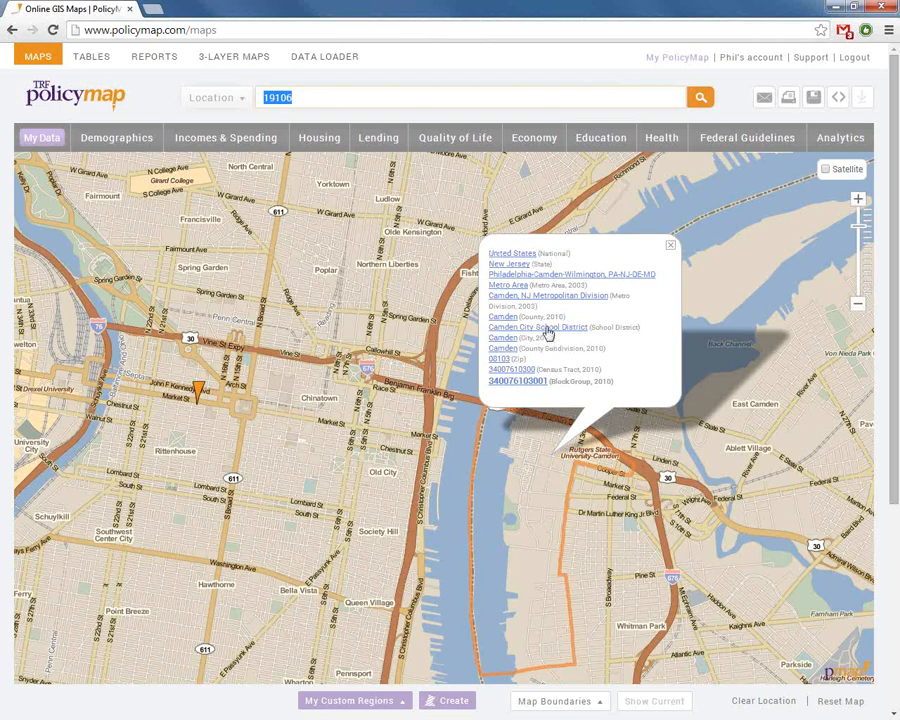
Switch the location search to Congressional District and locate New Jersey's 6th District on the map
left_click(272, 98)
left_click(225, 103)
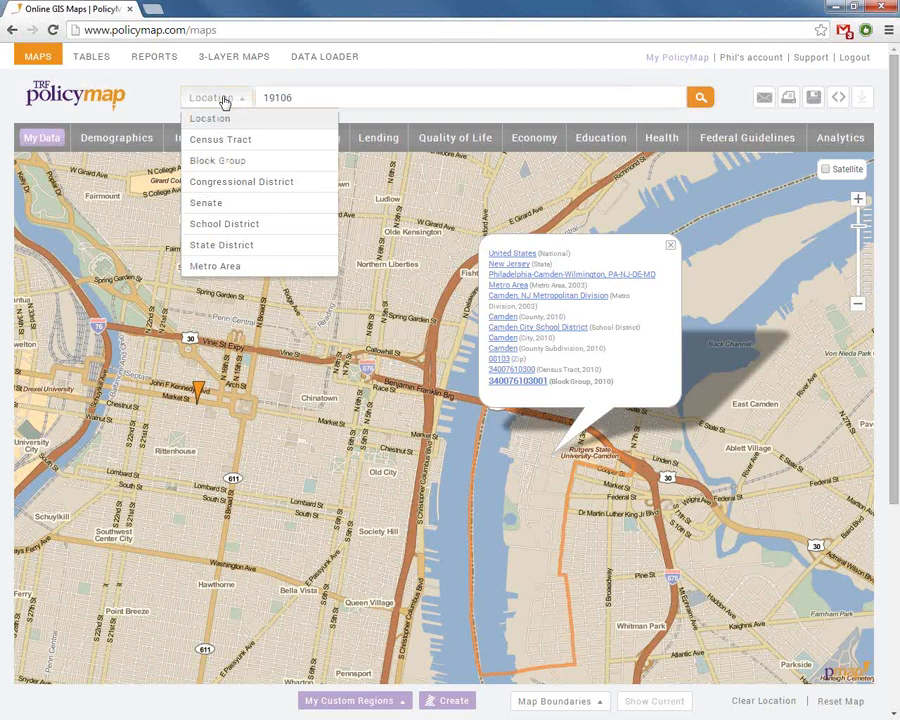
left_click(241, 184)
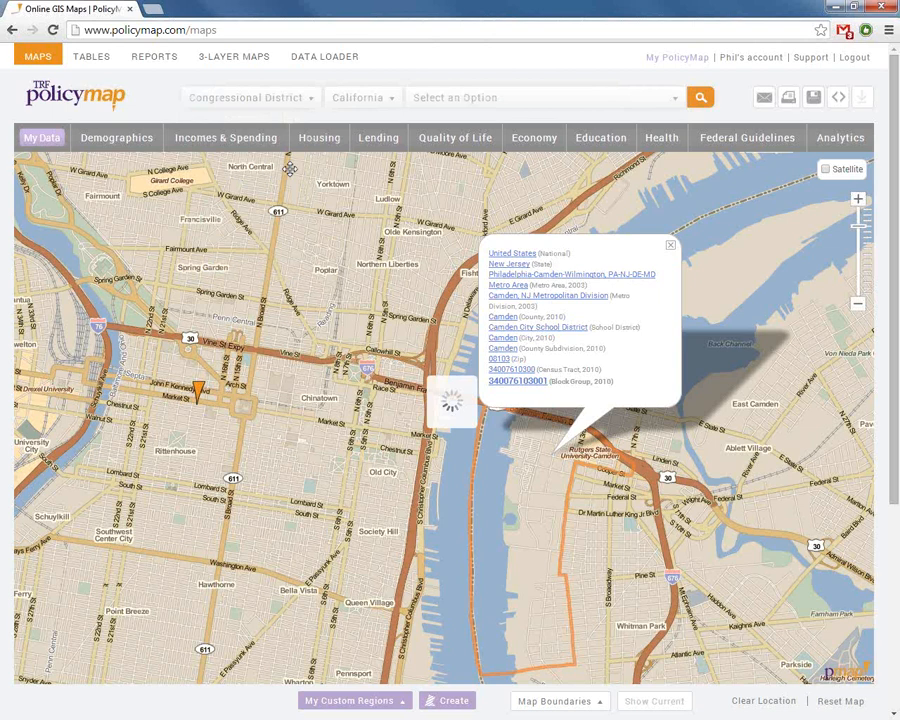
left_click(381, 103)
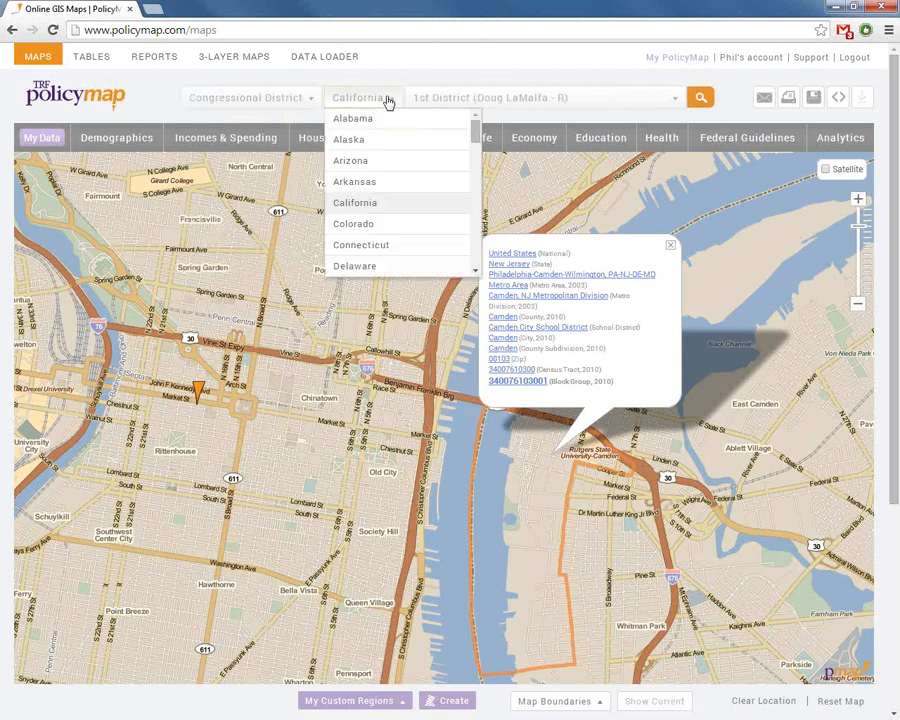
scroll(400, 227, "down", 6)
scroll(386, 241, "down", 3)
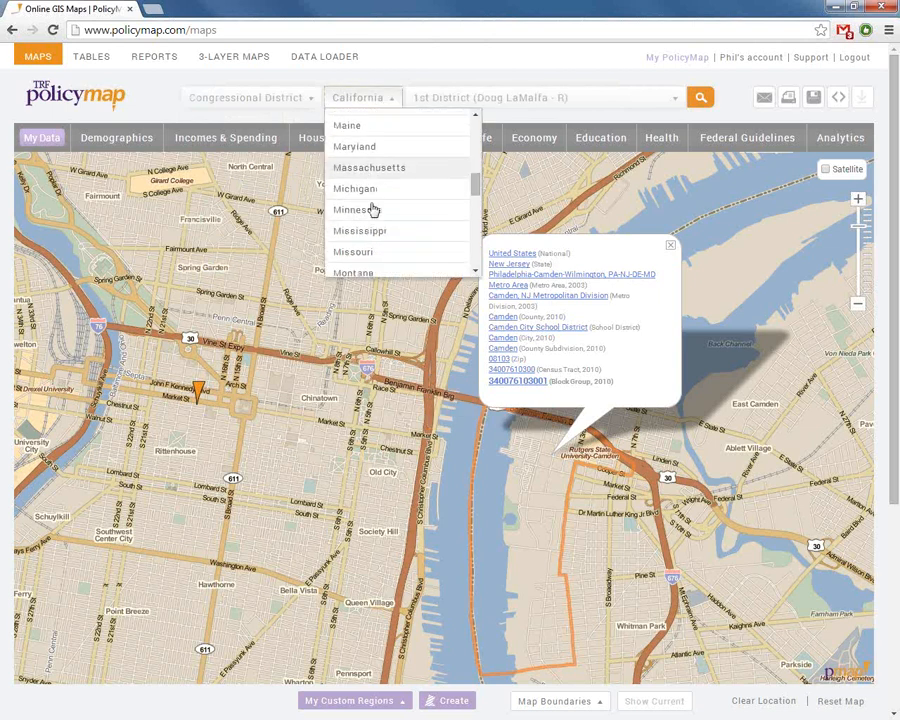
left_click(368, 180)
scroll(517, 107, "down", 1)
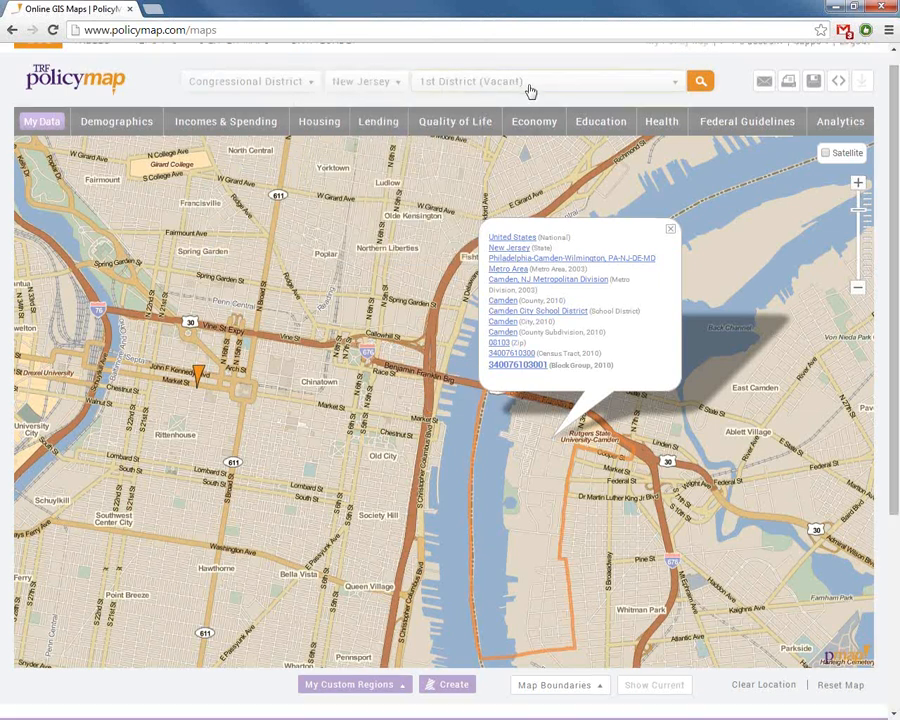
left_click(530, 89)
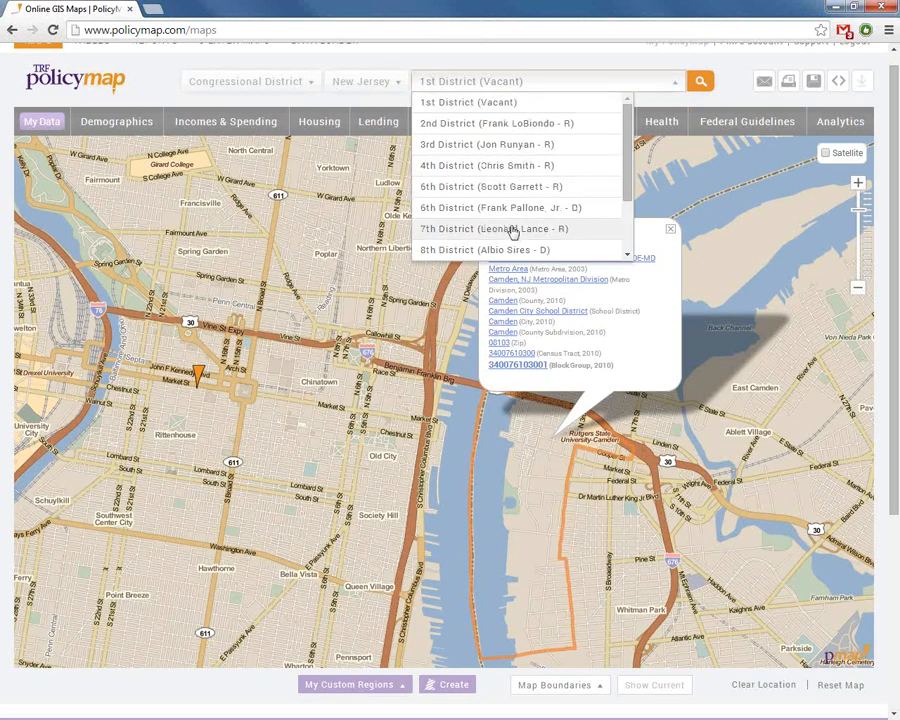
left_click(506, 207)
left_click(710, 88)
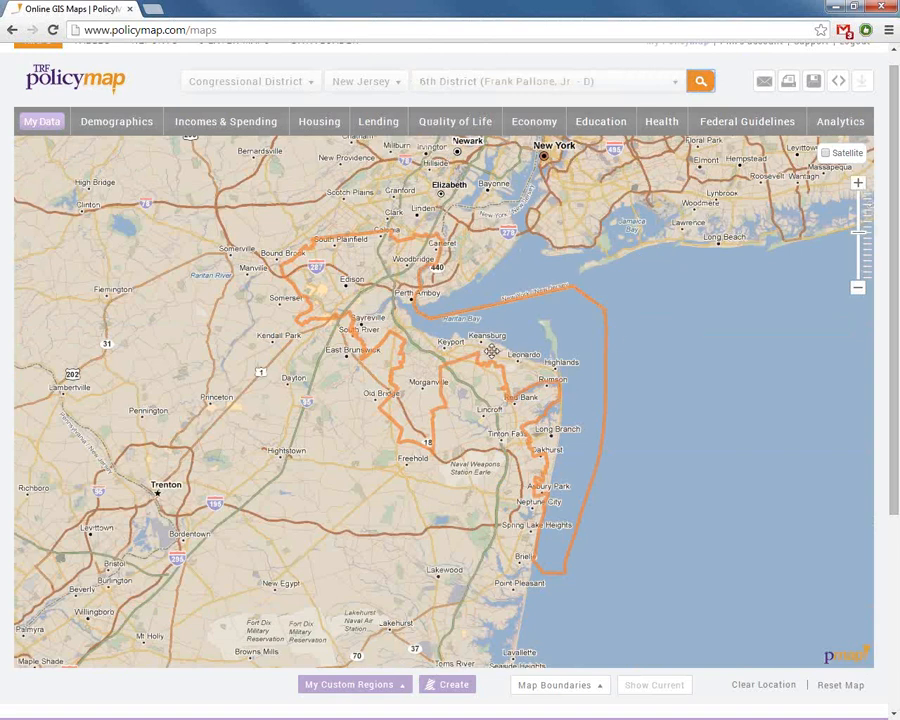
Change the search type to State District and set the state to New Jersey
left_click(277, 84)
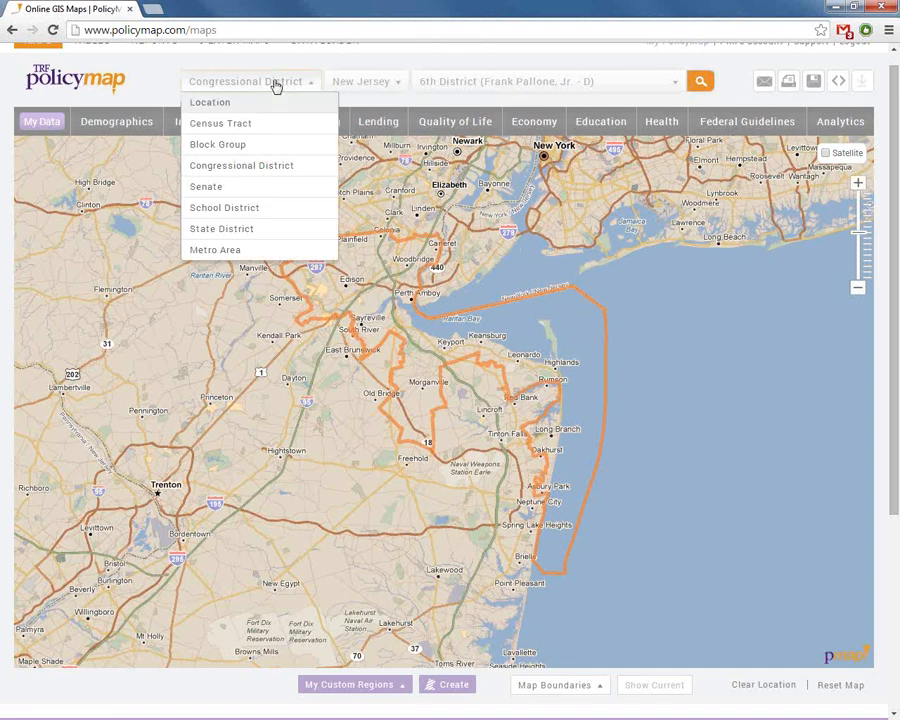
left_click(240, 230)
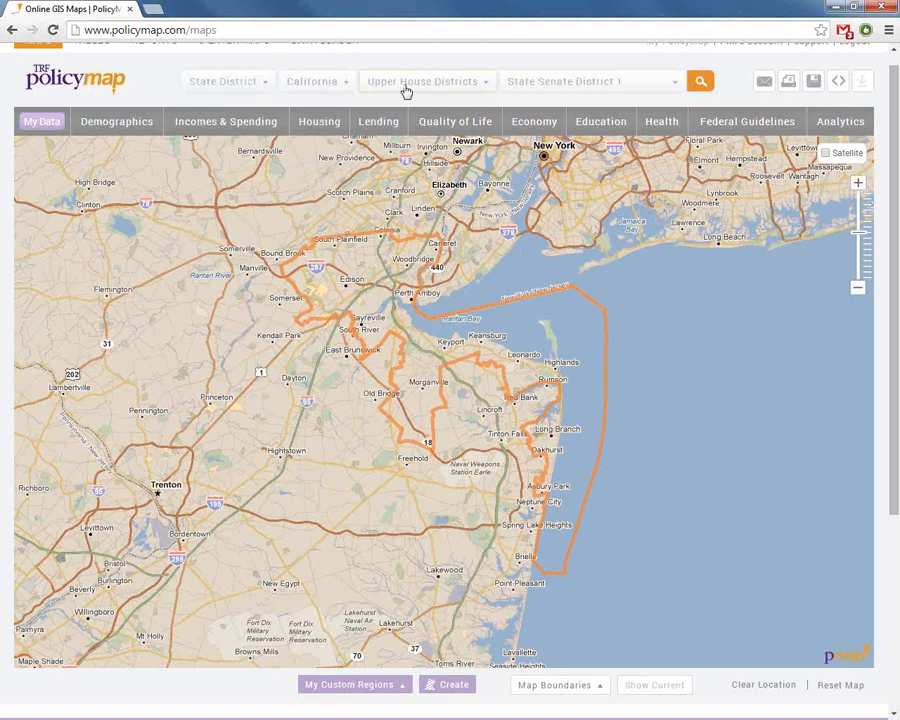
left_click(313, 88)
scroll(352, 202, "down", 10)
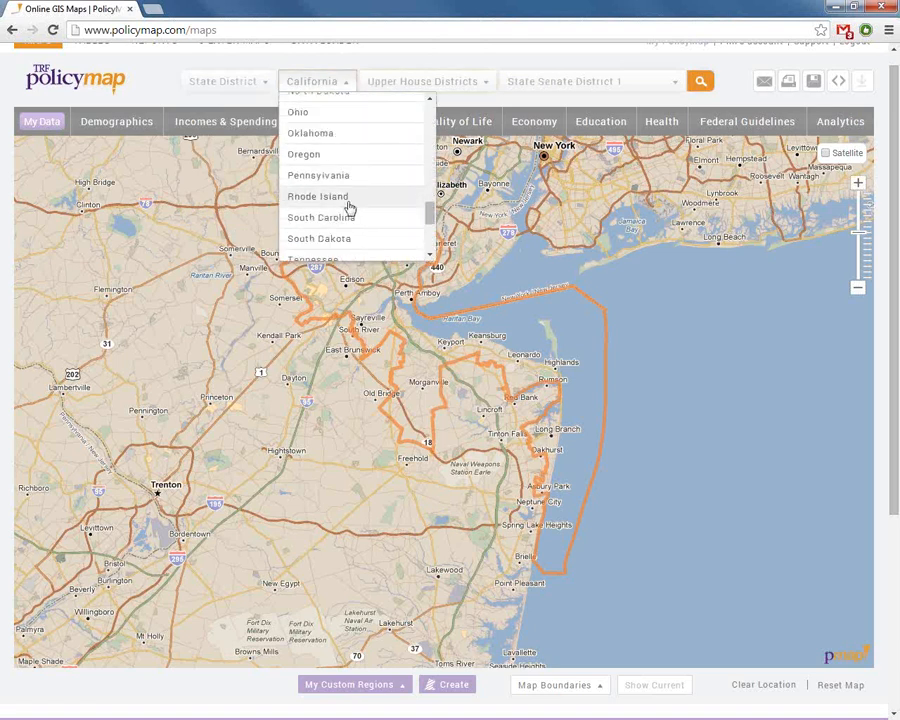
scroll(350, 205, "down", 3)
scroll(341, 189, "up", 3)
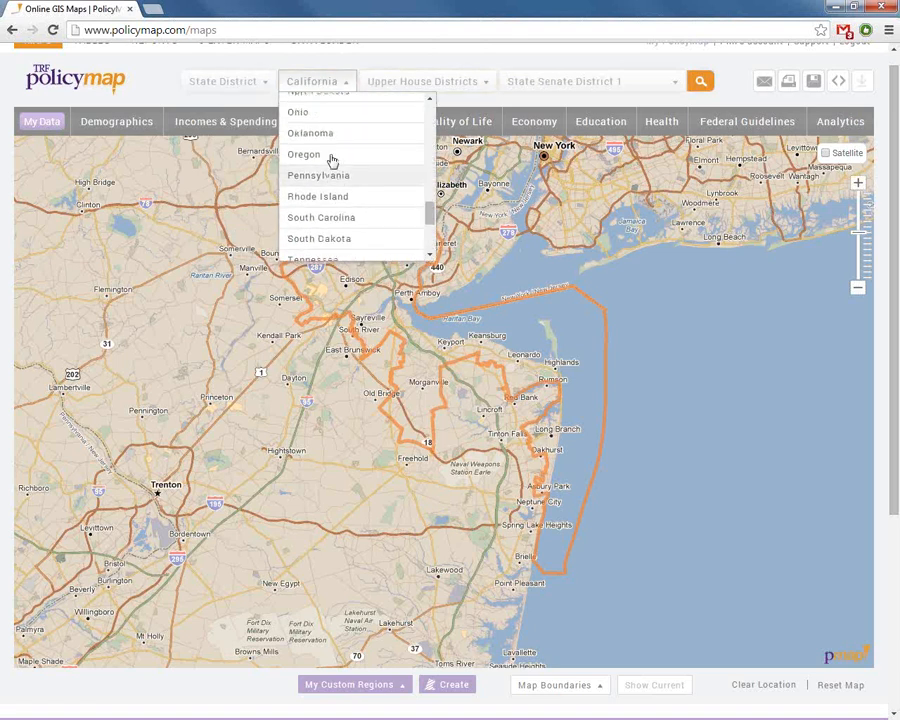
scroll(332, 160, "up", 3)
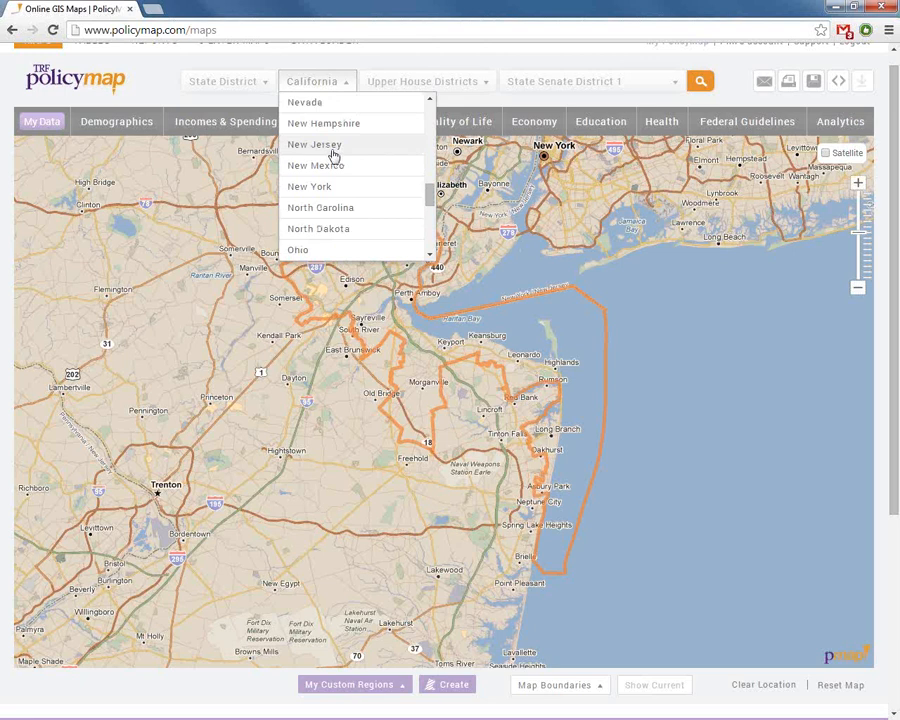
left_click(333, 146)
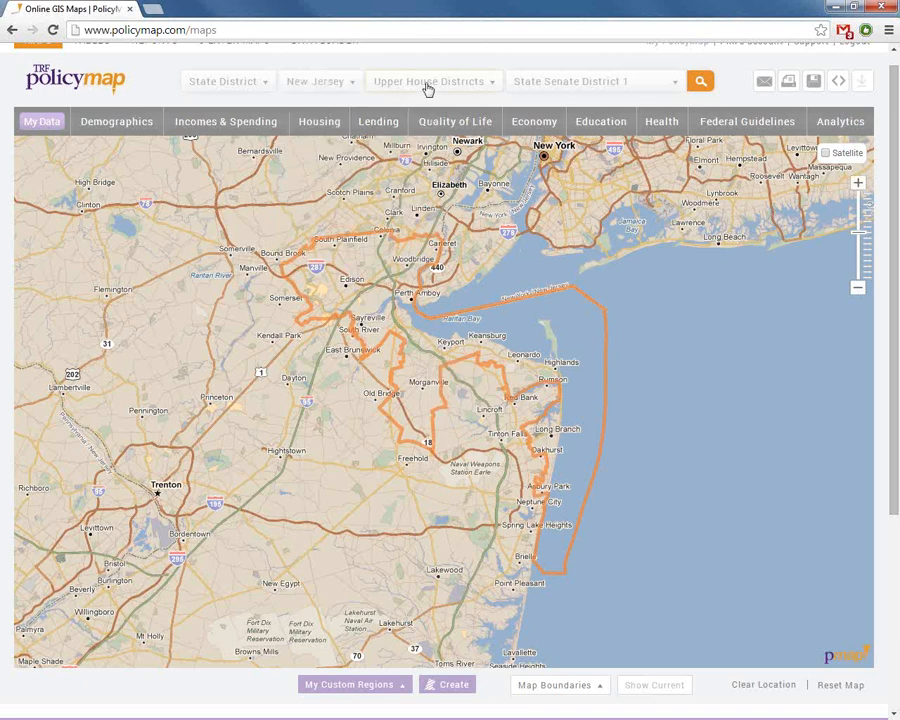
Locate General Assembly District 7 among the Lower House Districts and dismiss its information bubble
left_click(427, 89)
left_click(427, 121)
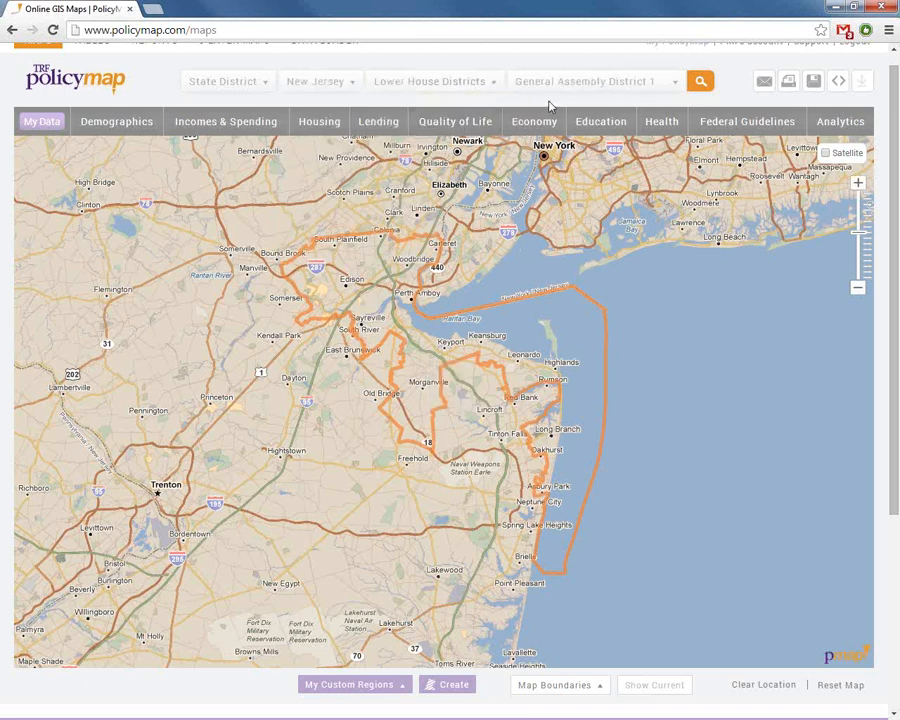
left_click(563, 84)
scroll(580, 214, "down", 3)
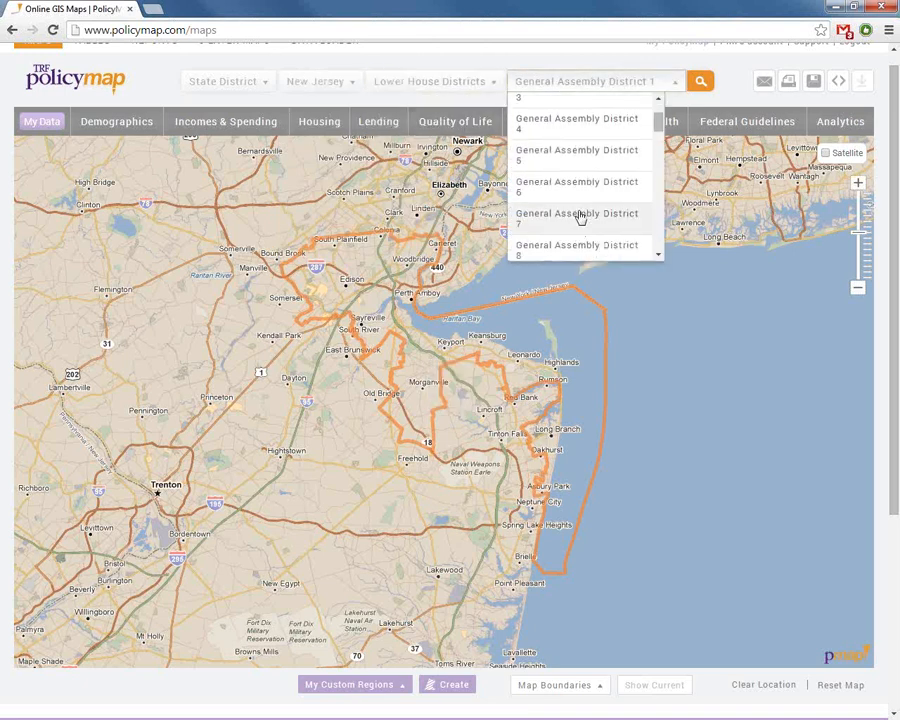
left_click(580, 216)
left_click(702, 84)
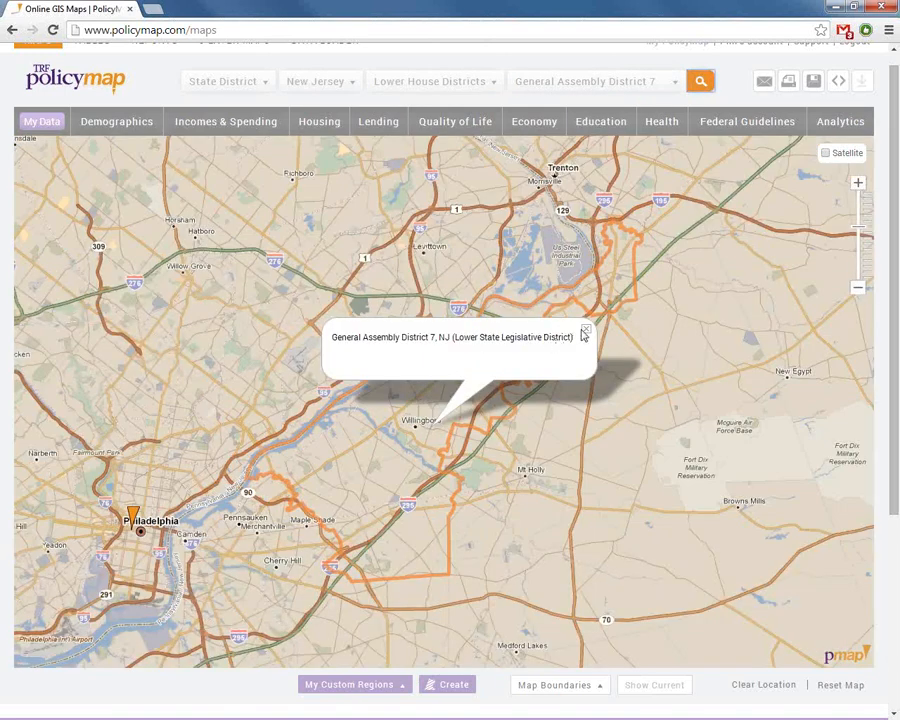
left_click(590, 335)
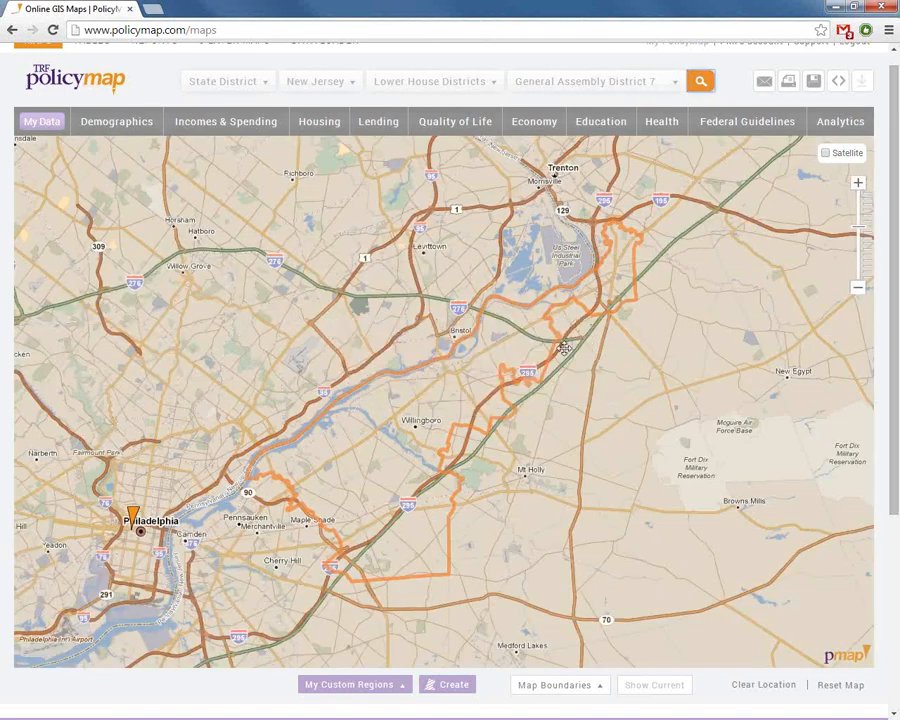
left_click_drag(501, 383, 496, 343)
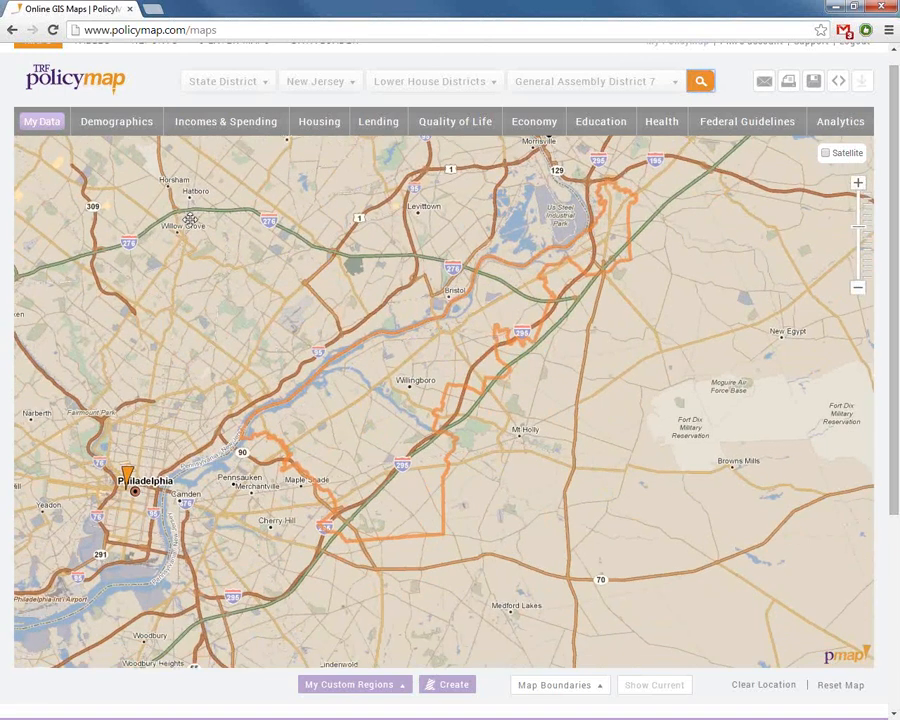
Switch the search type from State District back to Location
left_click(224, 86)
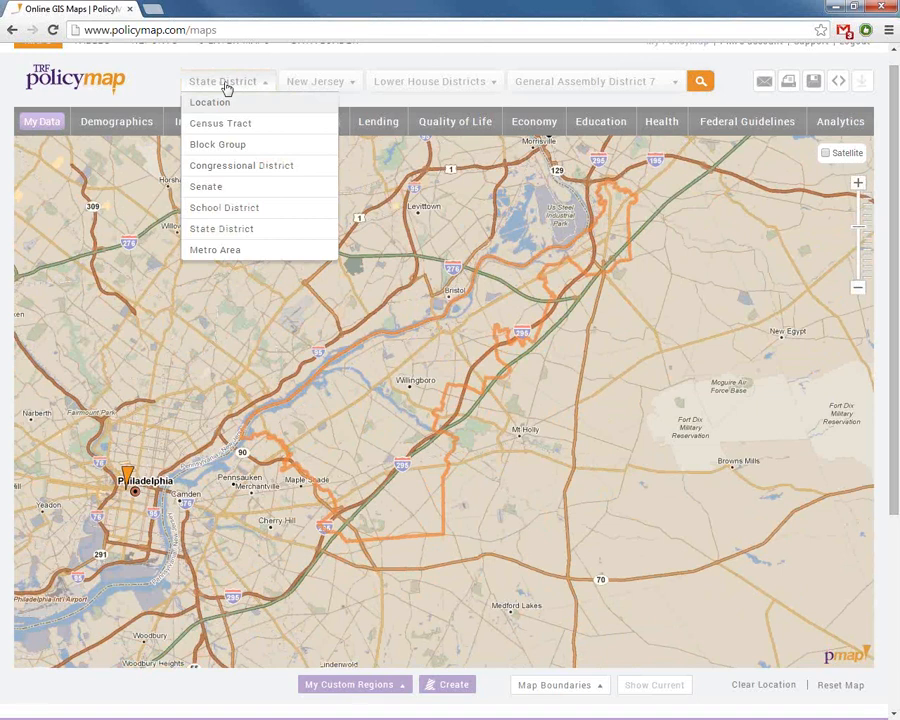
left_click(226, 88)
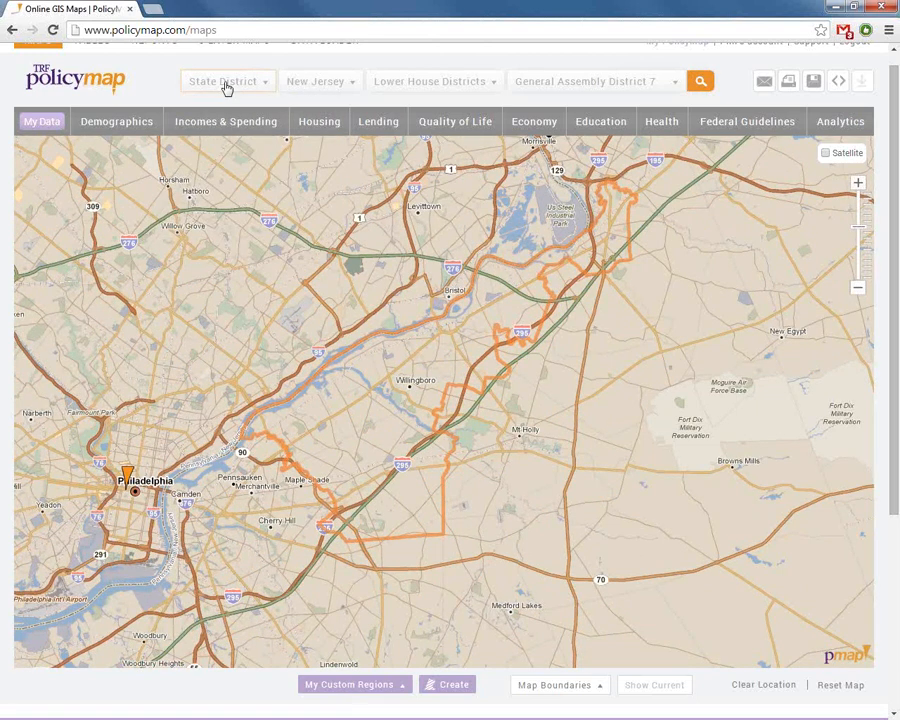
left_click(190, 84)
left_click(200, 101)
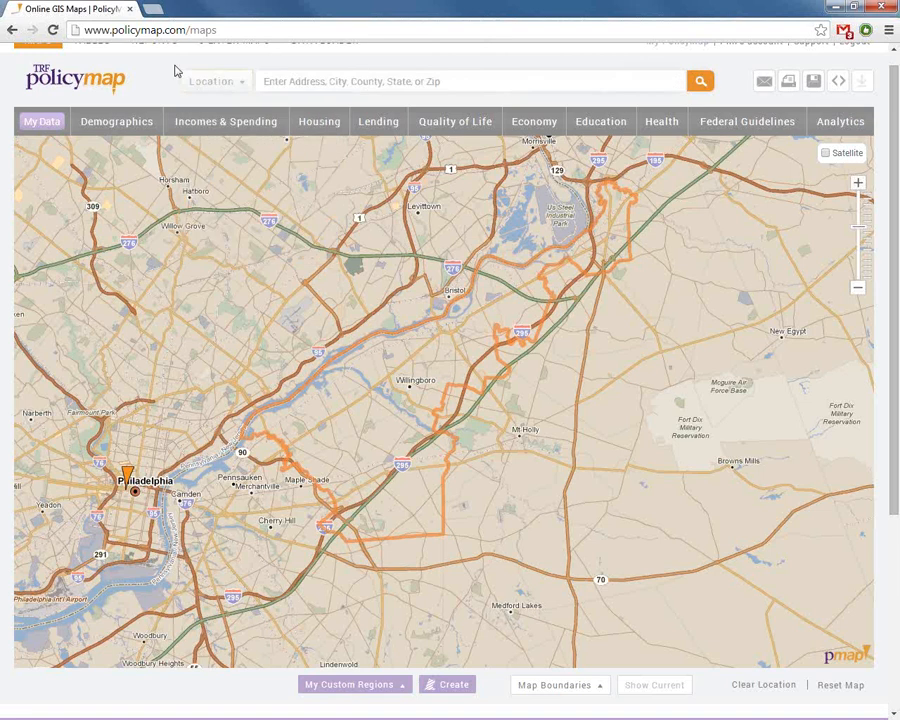
scroll(300, 70, "up", 1)
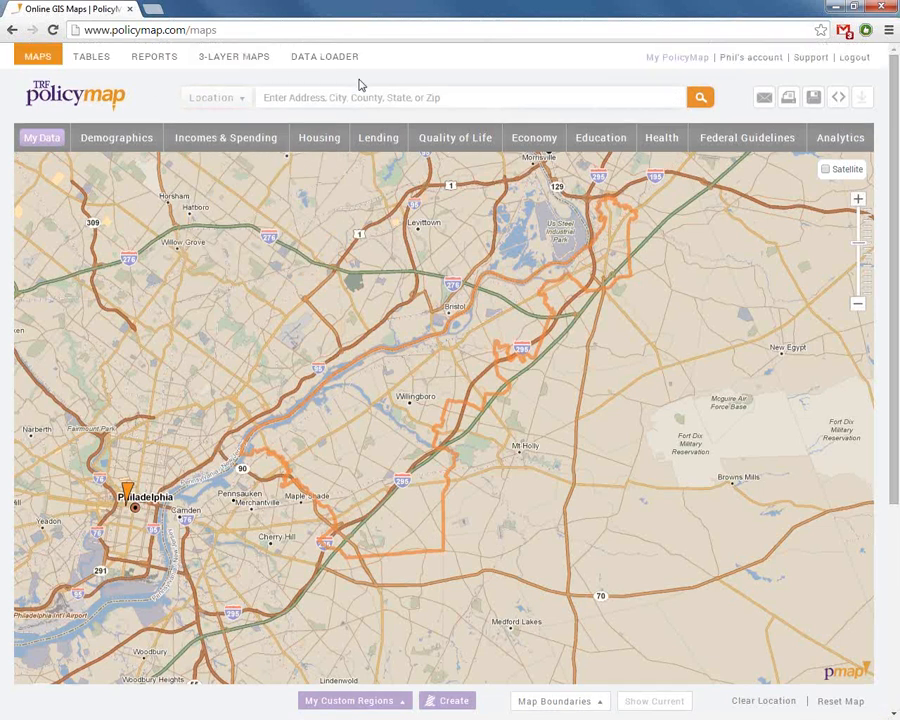
Overlay the Counties (2010) and Census Tracts (2010) boundaries on the map
left_click(551, 703)
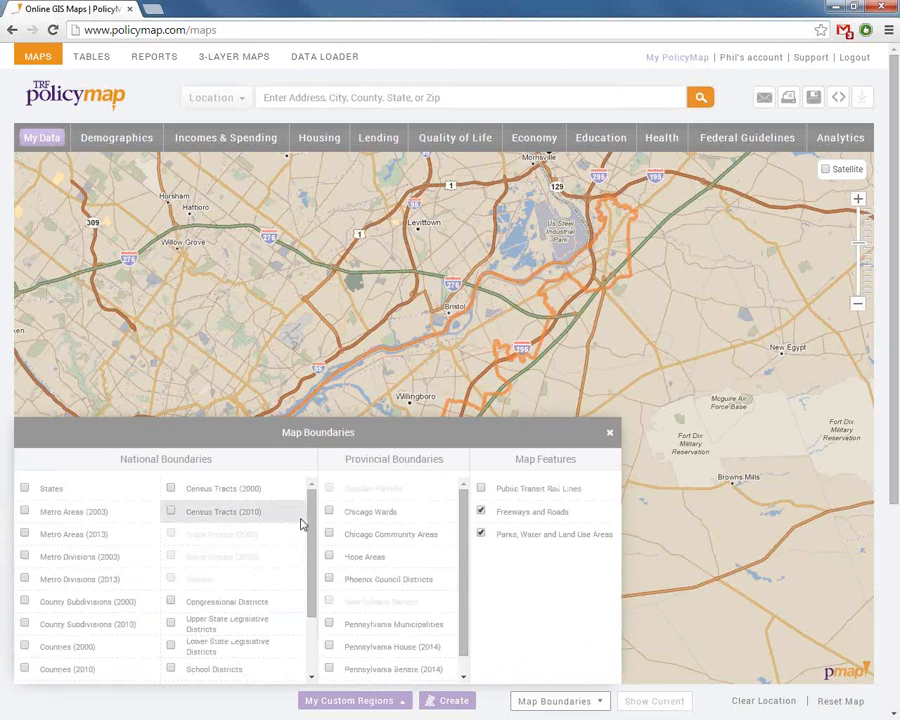
left_click_drag(309, 513, 320, 562)
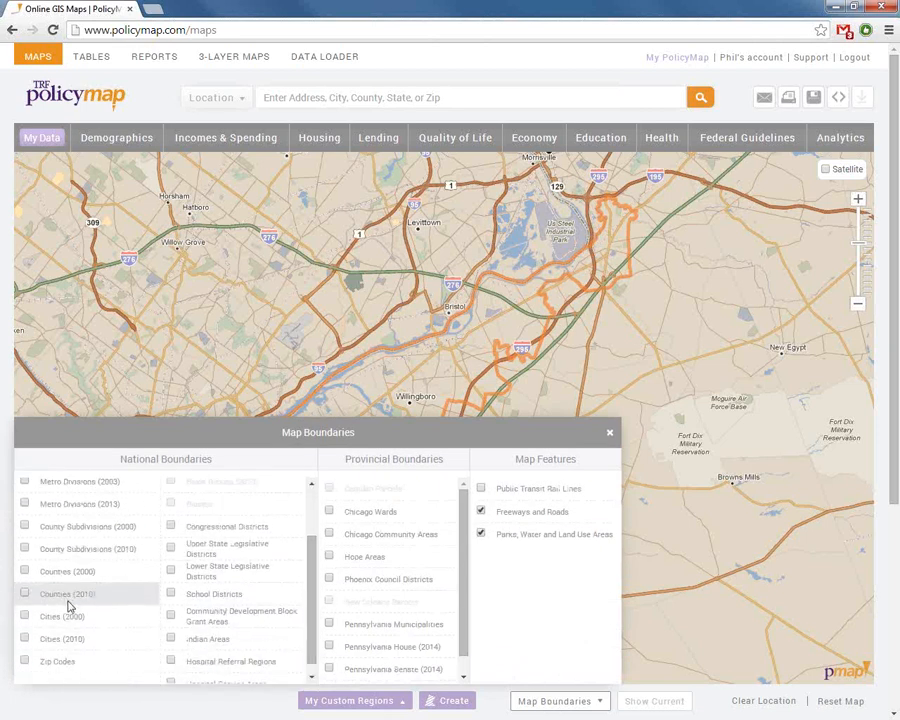
left_click(101, 605)
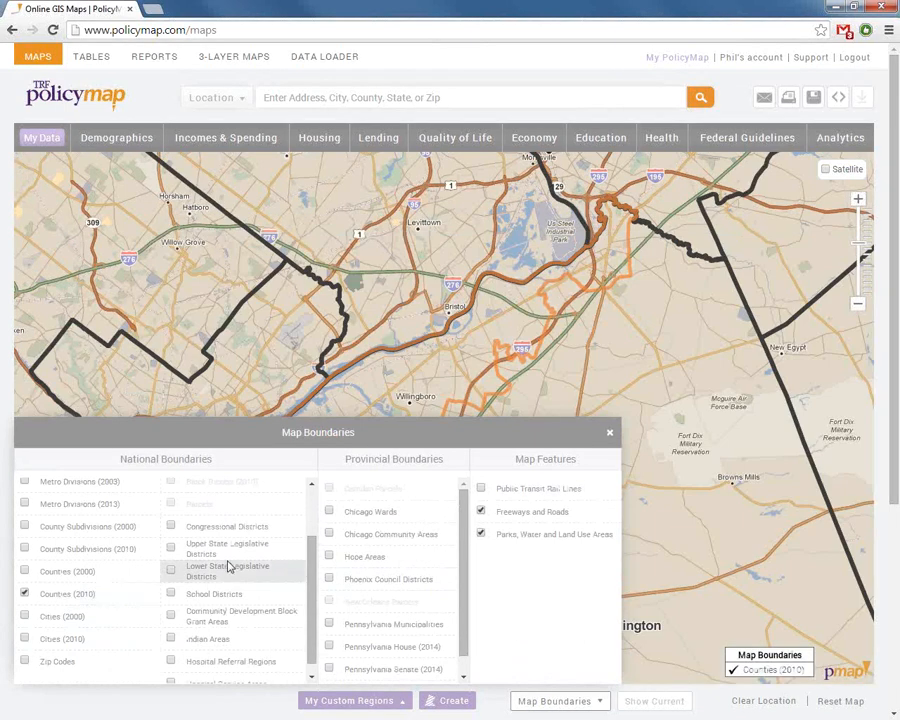
scroll(226, 556, "up", 3)
left_click(229, 515)
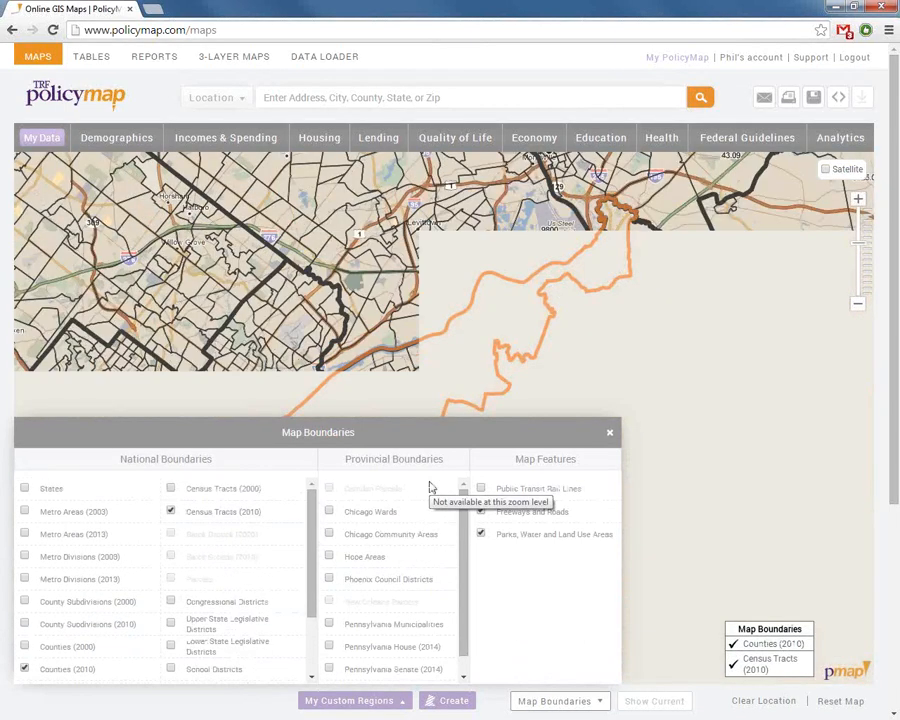
left_click(610, 433)
left_click_drag(485, 504, 526, 384)
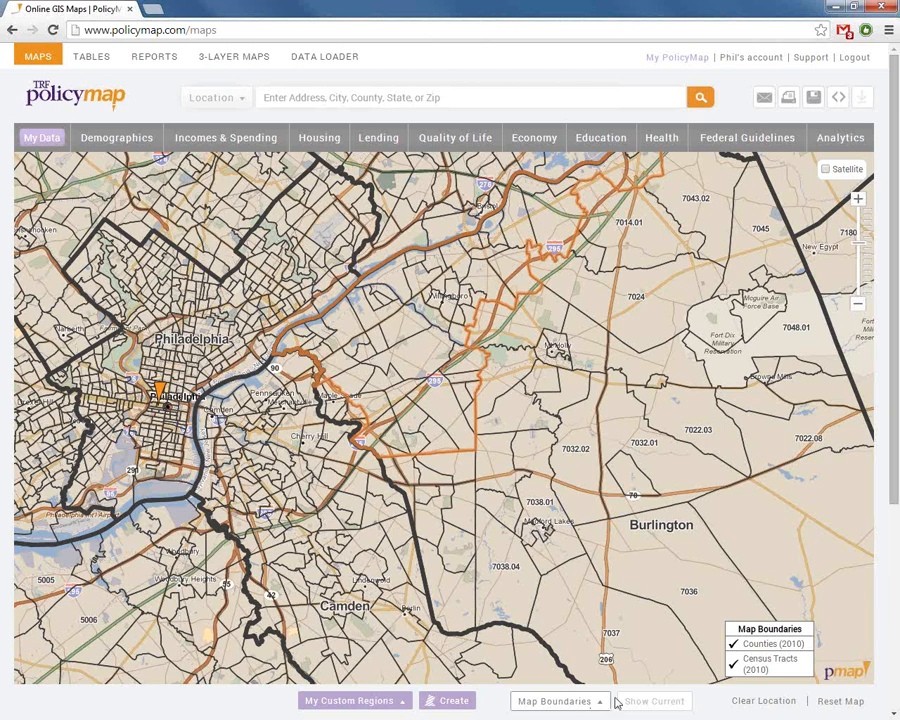
Remove the Census Tracts (2010) and Counties (2010) boundaries from the map
left_click(537, 705)
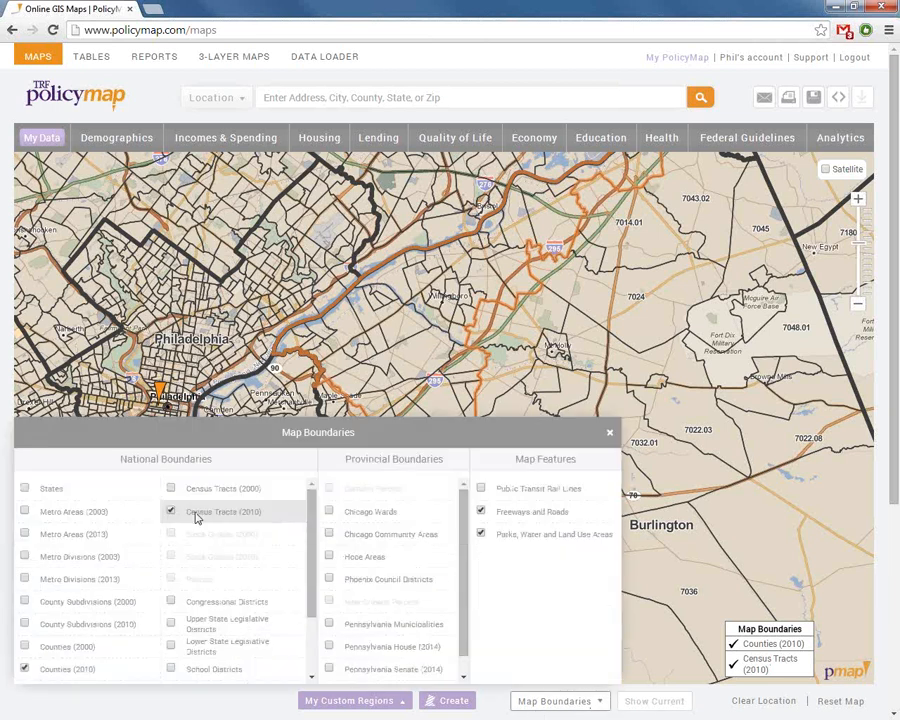
left_click(225, 511)
left_click(24, 668)
left_click(609, 432)
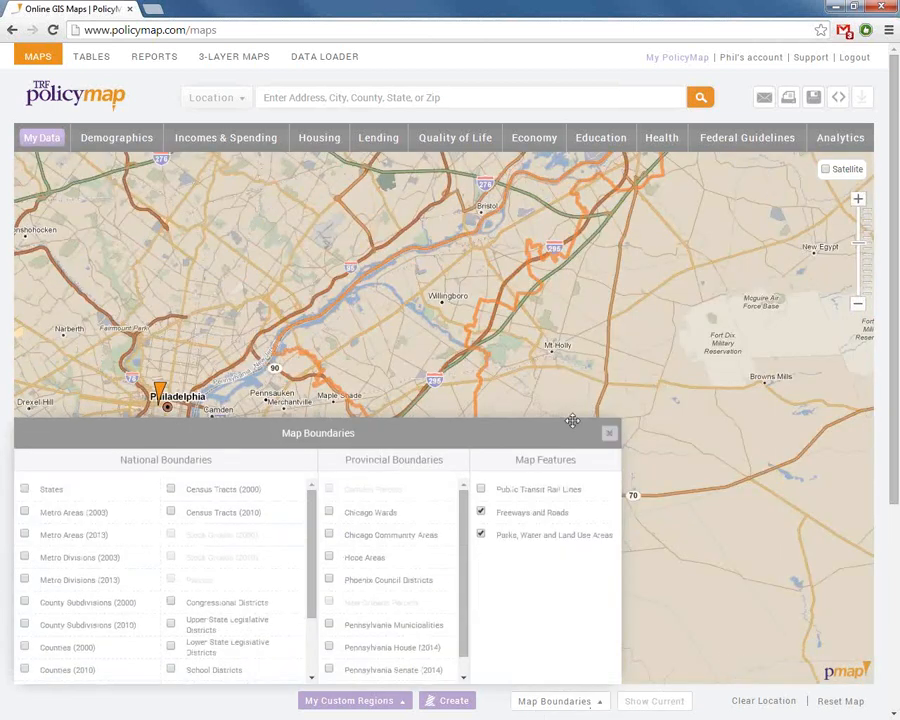
left_click_drag(408, 398, 457, 380)
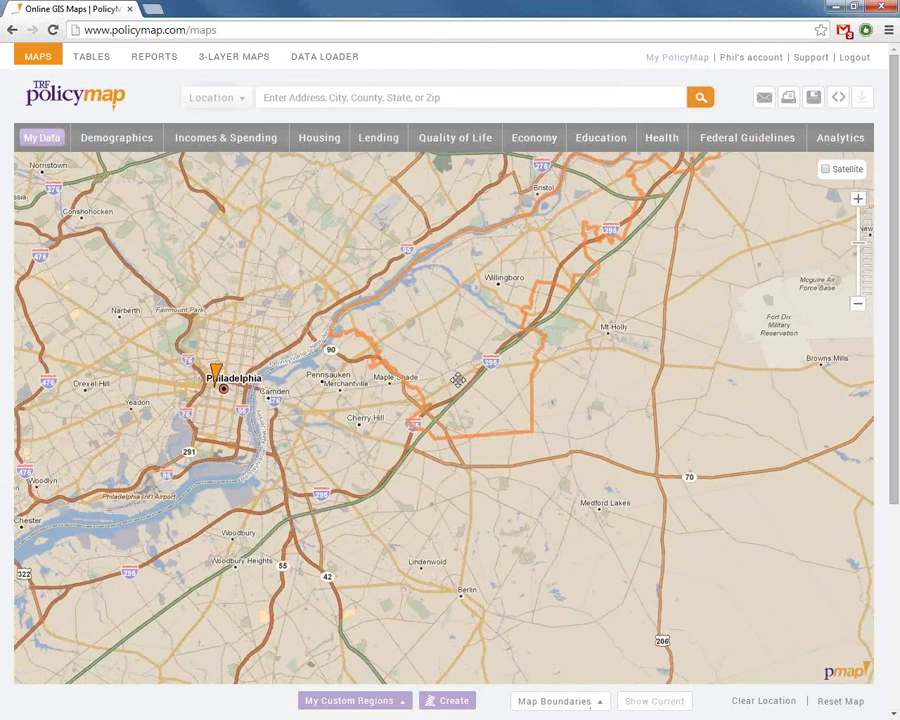
Hide the Freeways and Roads and the Parks, Water and Land Use Areas map features
left_click(292, 97)
left_click(562, 705)
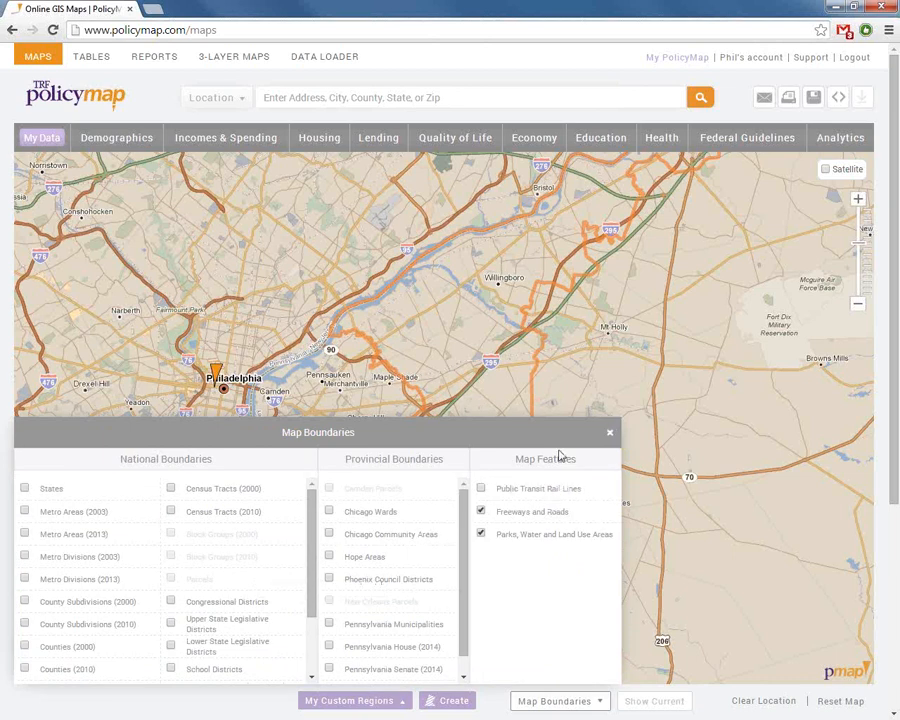
left_click(527, 540)
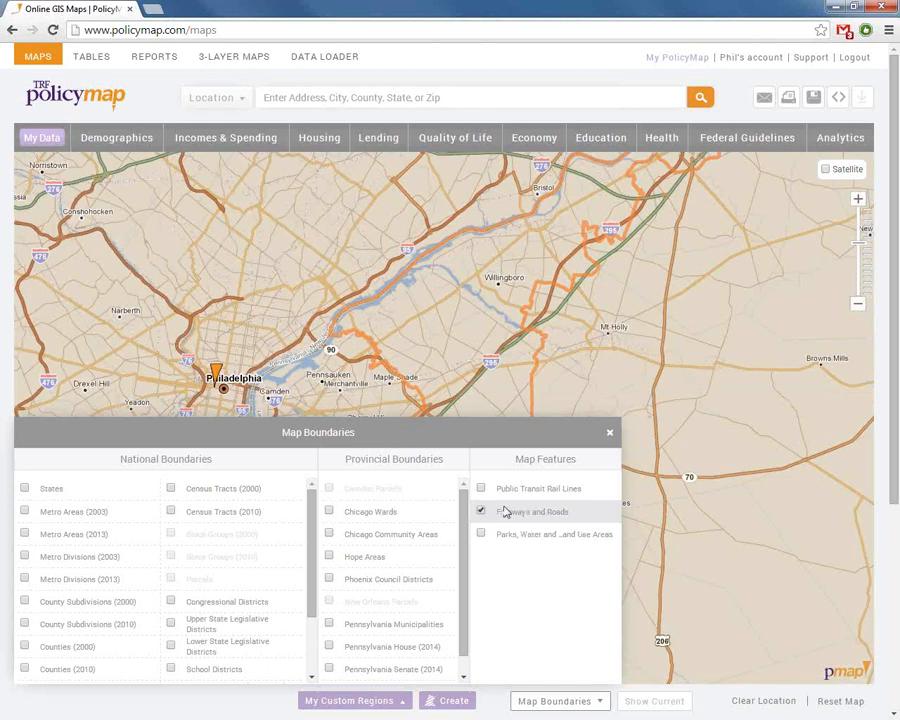
left_click(503, 508)
left_click(609, 432)
left_click_drag(293, 473, 330, 483)
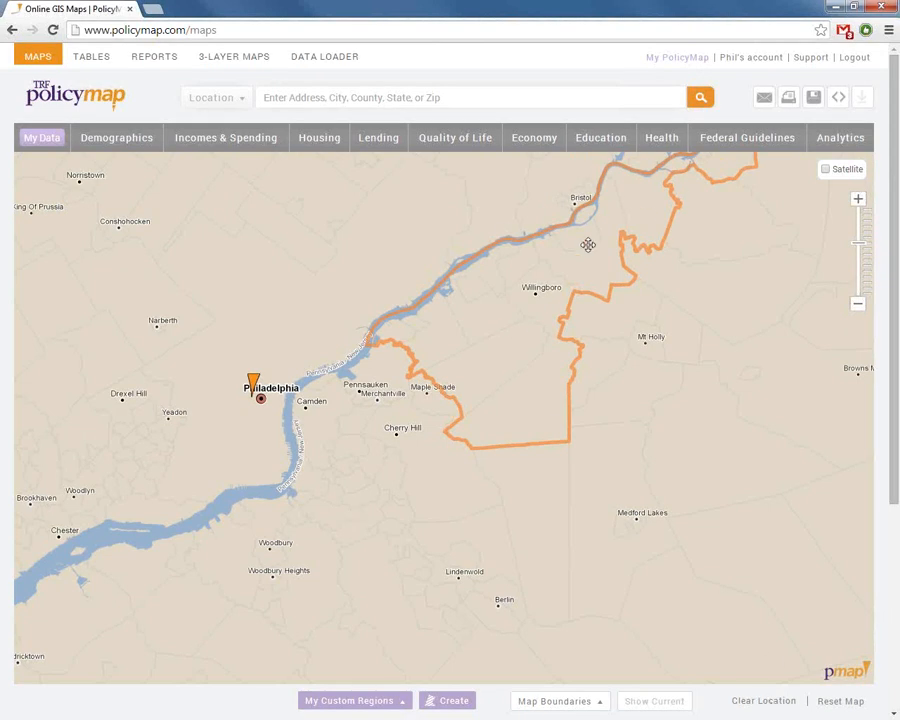
Pick a point southeast of Cherry Hill to outline its census tract, then clear that location from the map
left_click(400, 425)
left_click(458, 484)
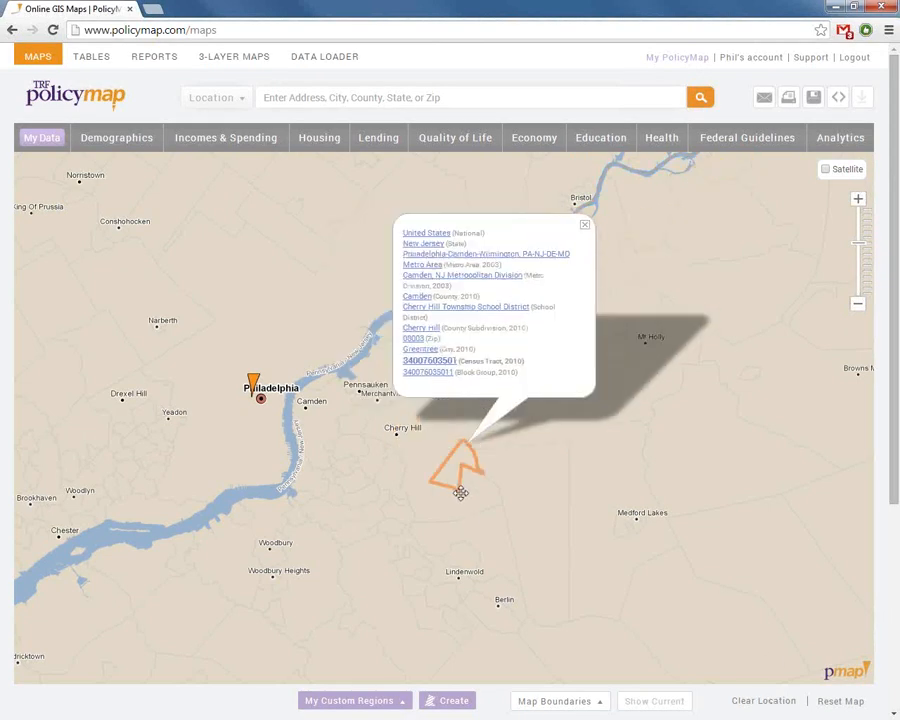
left_click(763, 701)
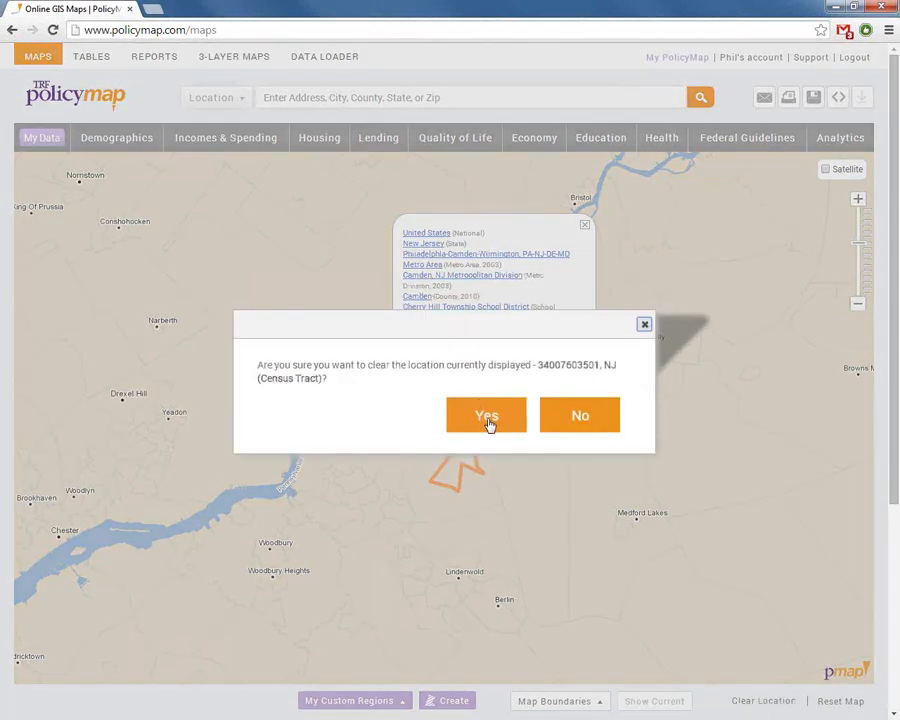
left_click(481, 412)
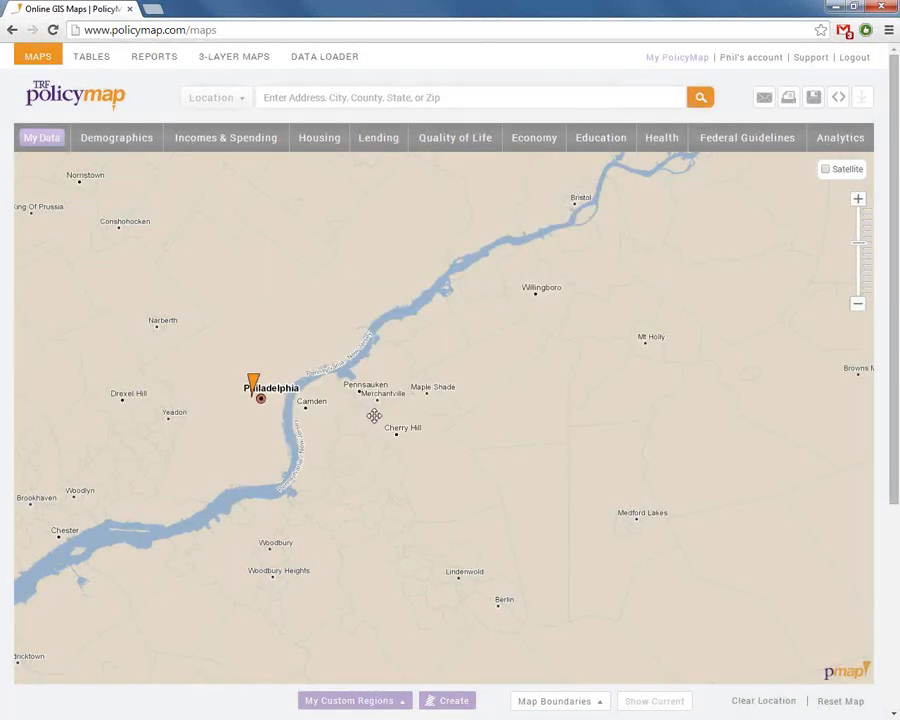
Shade the Camden area by Median Household Income for all households
left_click_drag(372, 416, 454, 414)
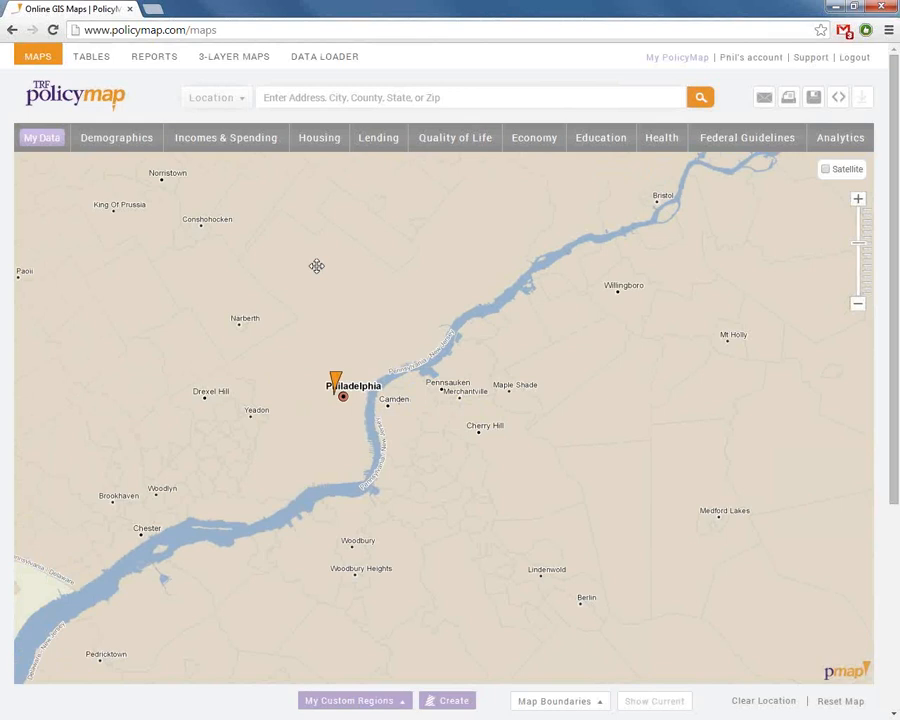
left_click(858, 200)
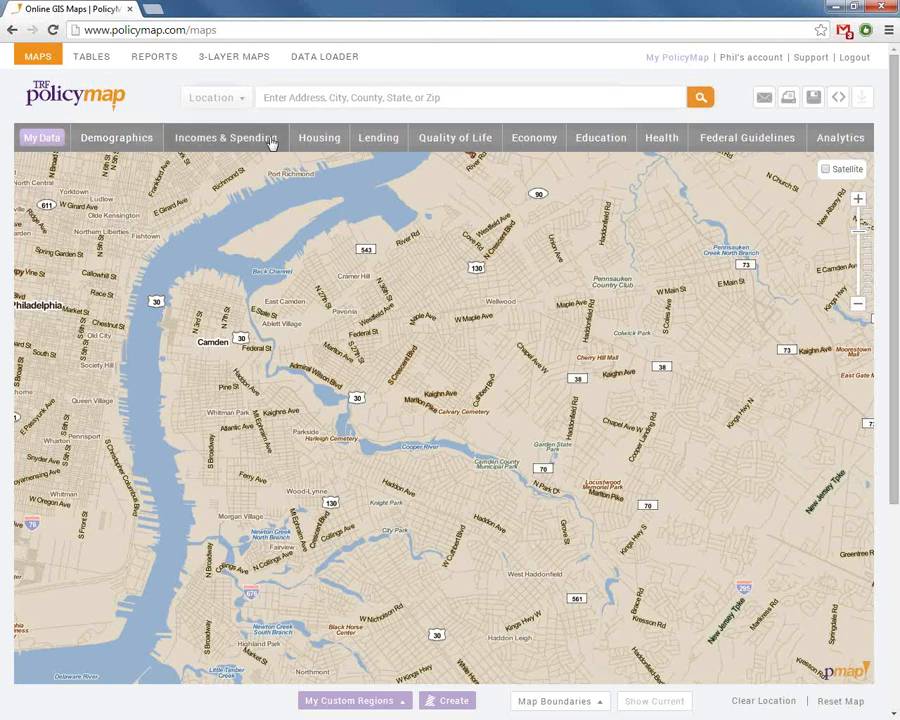
left_click(329, 143)
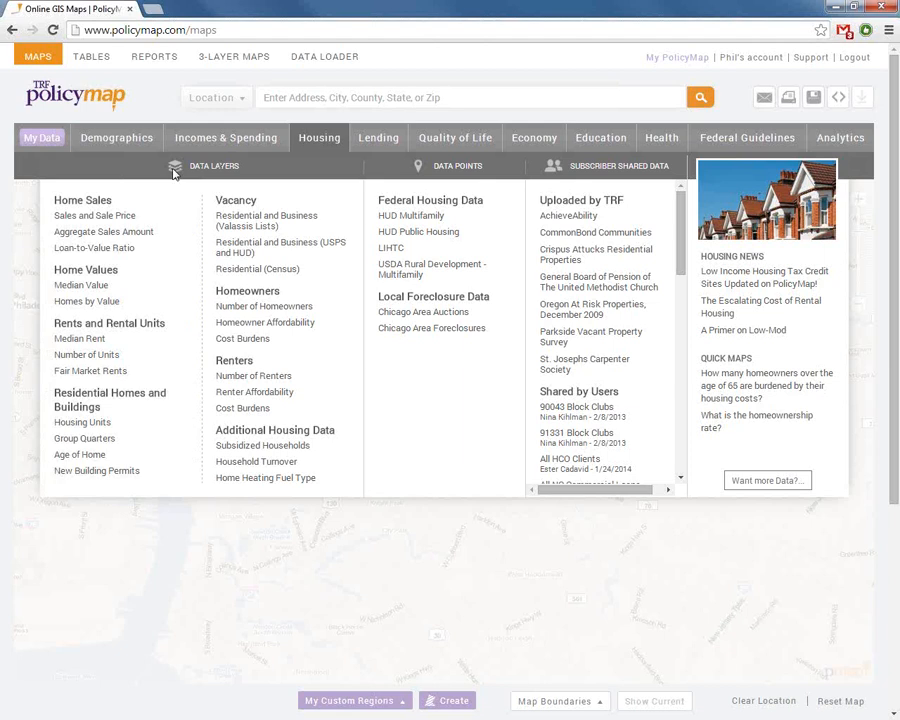
left_click(212, 140)
mouse_move(110, 248)
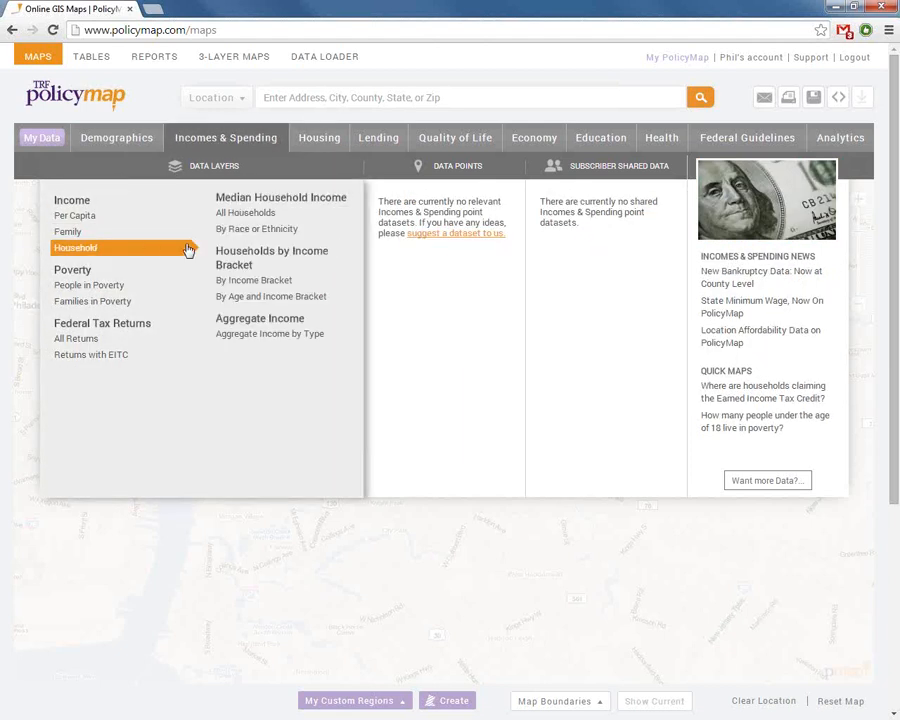
left_click(262, 218)
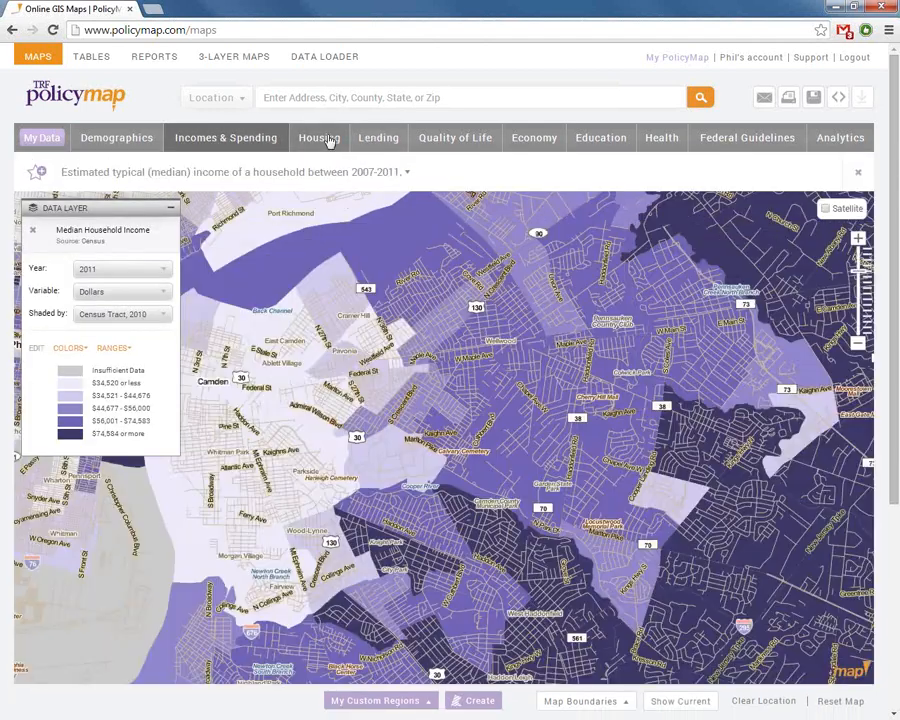
Add the HUD Multifamily sites from the Federal Housing Data as points around Camden
left_click(330, 140)
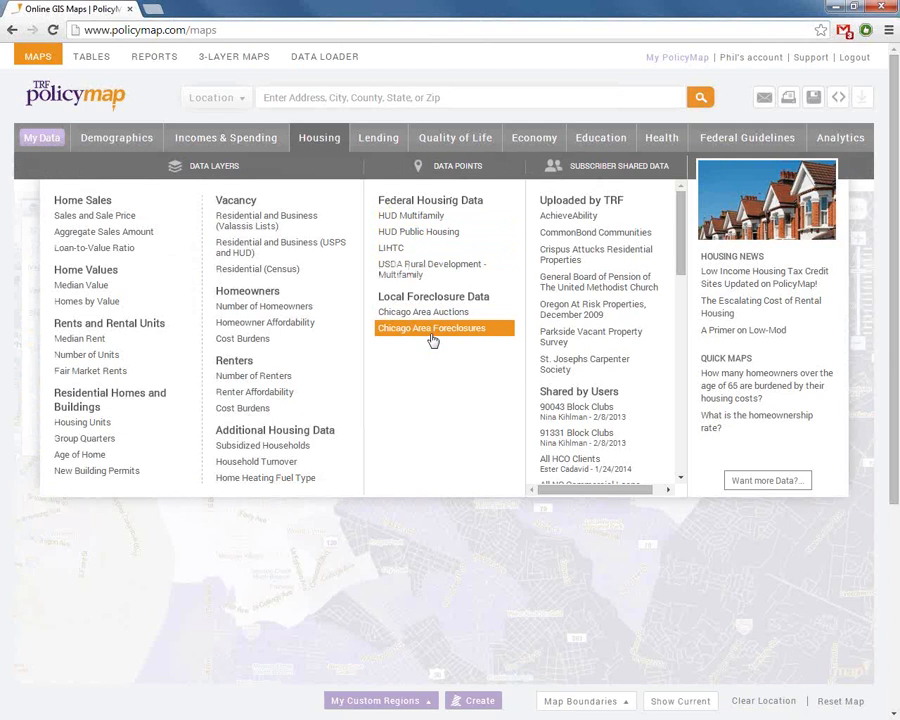
left_click(410, 218)
left_click(312, 140)
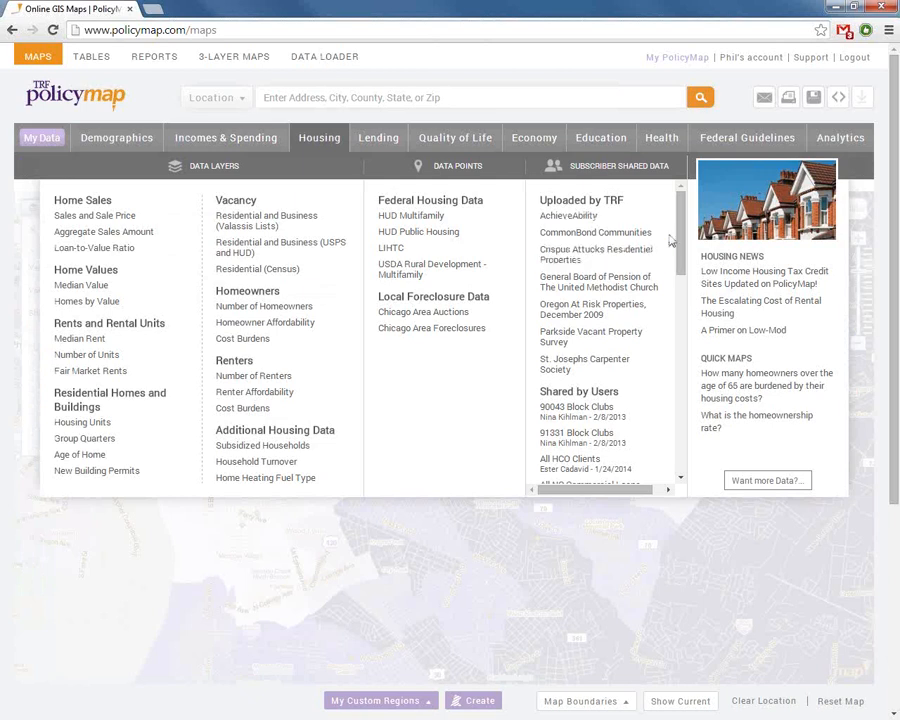
scroll(683, 245, "down", 1)
scroll(629, 265, "up", 1)
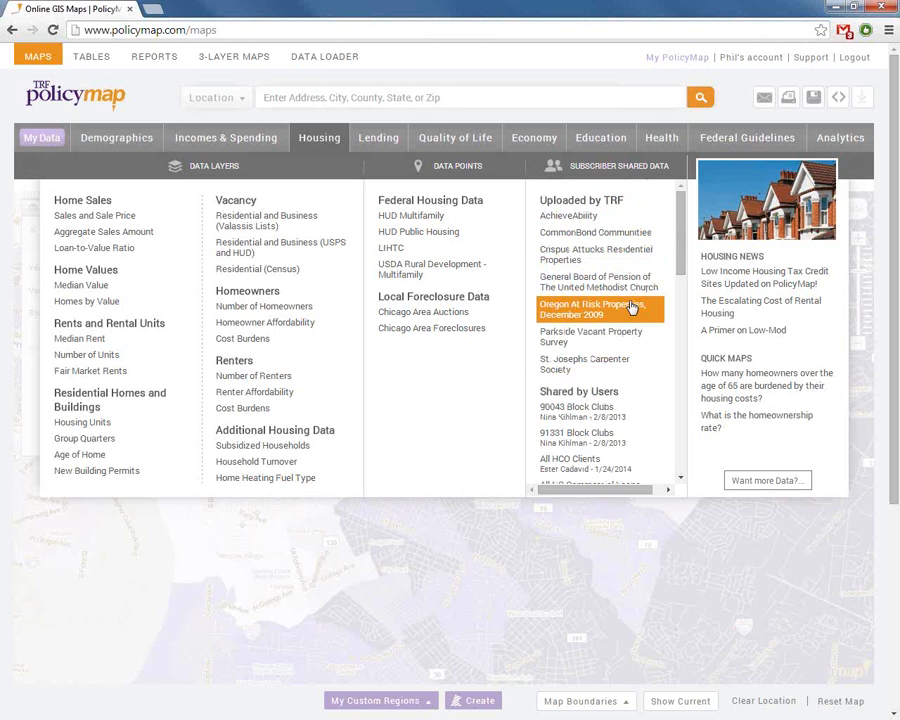
scroll(630, 309, "down", 2)
left_click(410, 215)
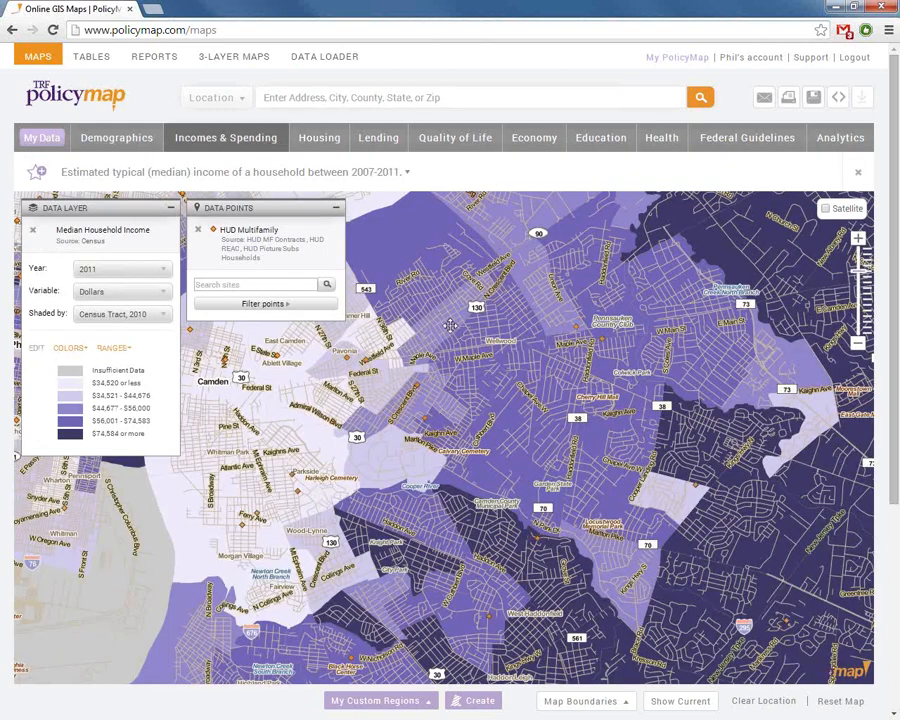
left_click_drag(451, 325, 518, 327)
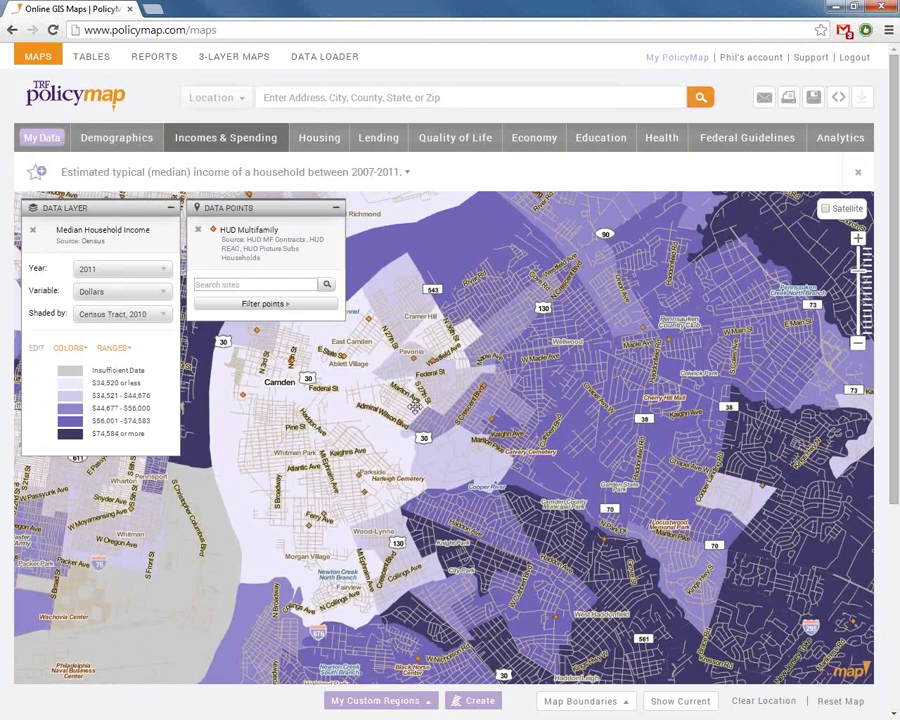
left_click_drag(408, 395, 421, 409)
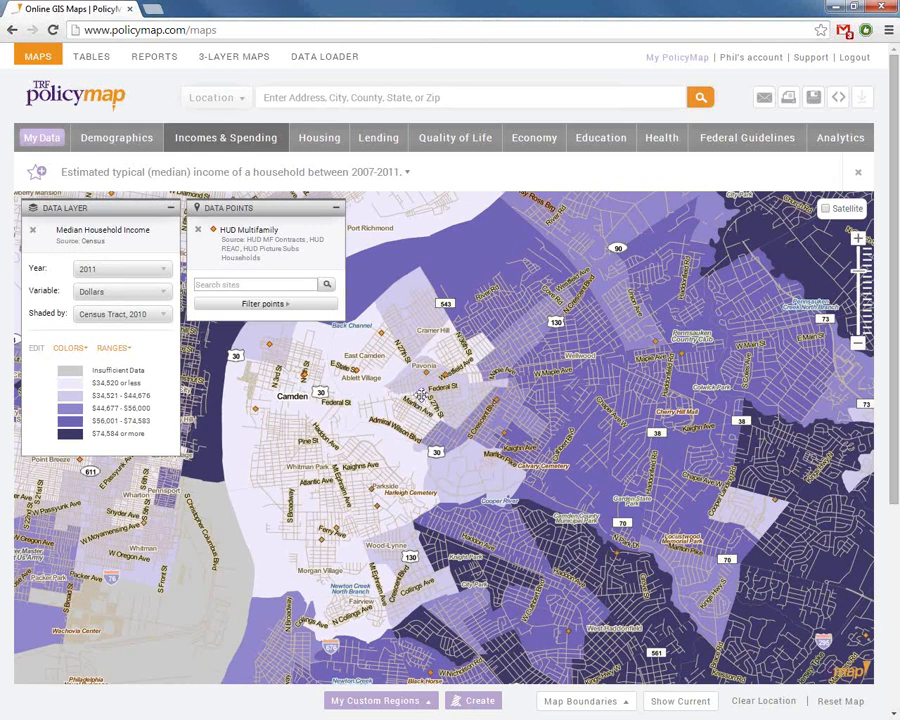
left_click_drag(428, 357, 447, 371)
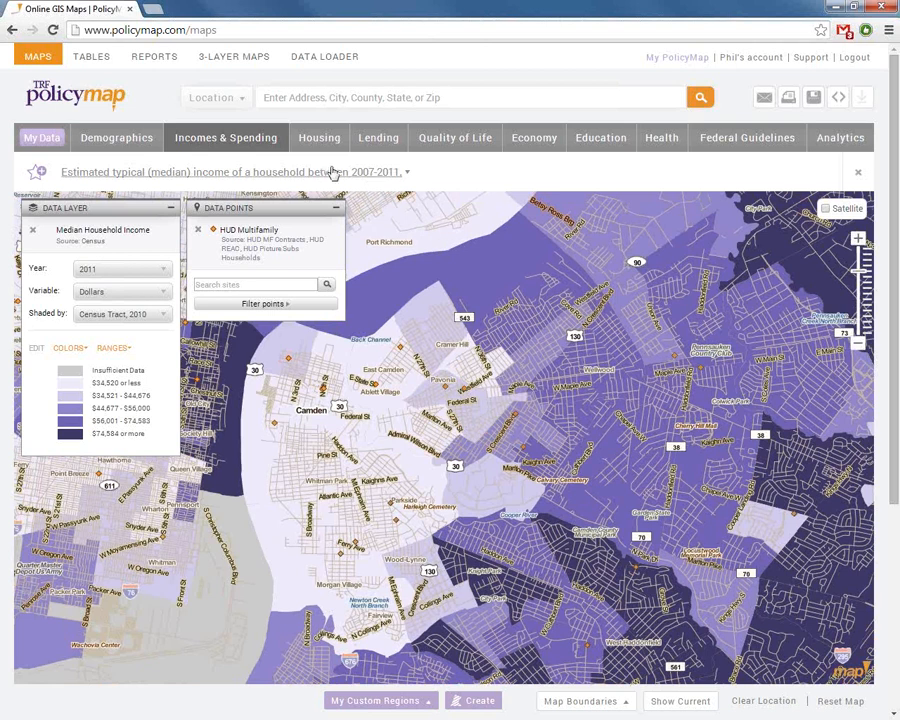
Remove the HUD Multifamily points and the Median Household Income layer from the map
left_click(197, 230)
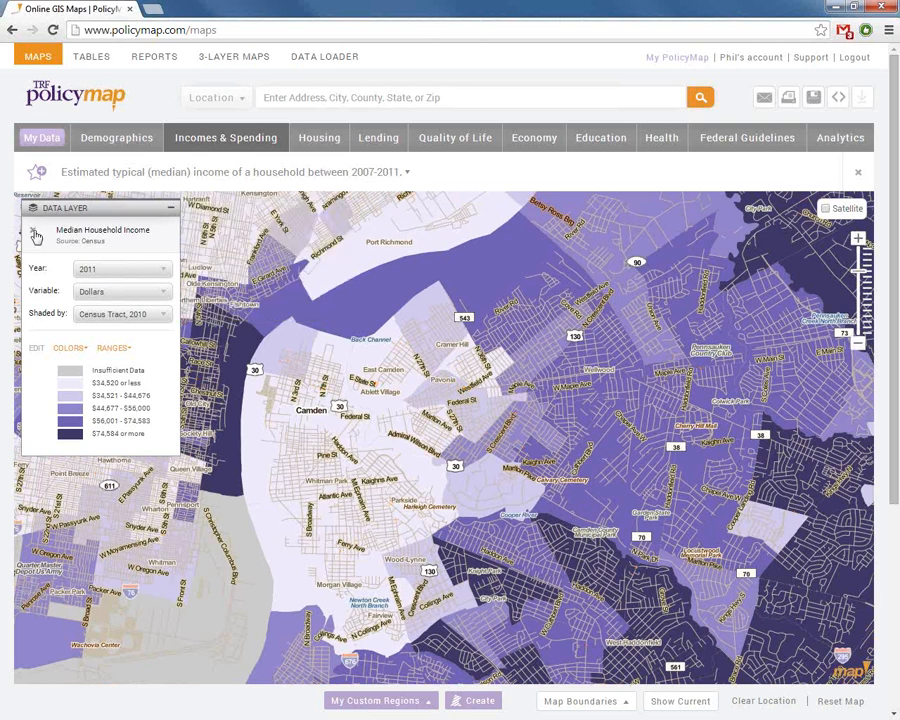
left_click(35, 234)
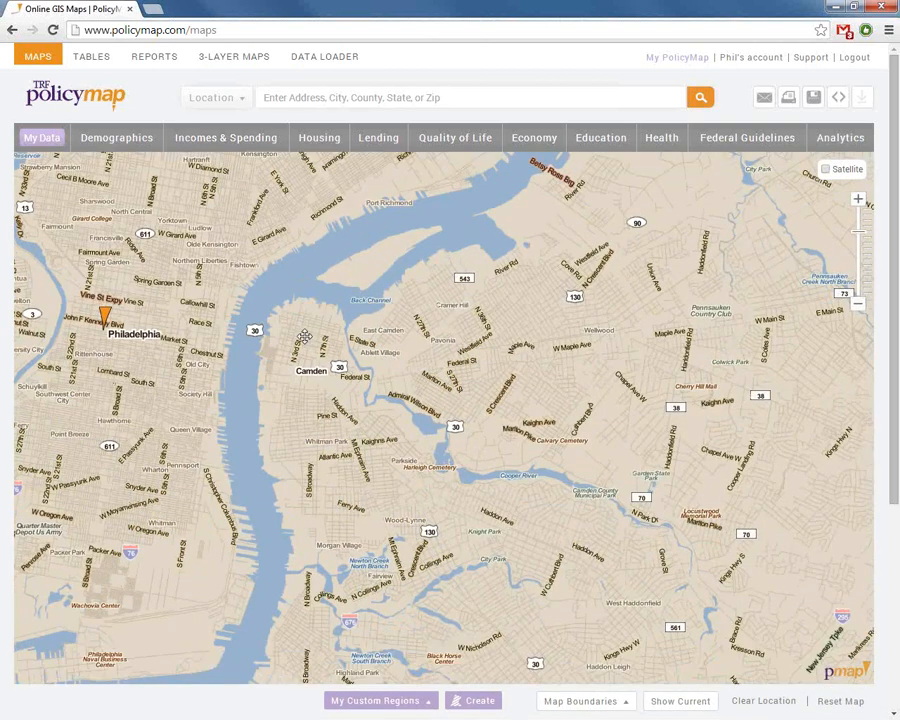
Browse the Demographics data layers, examining the population options for race and age and the household options
left_click(133, 145)
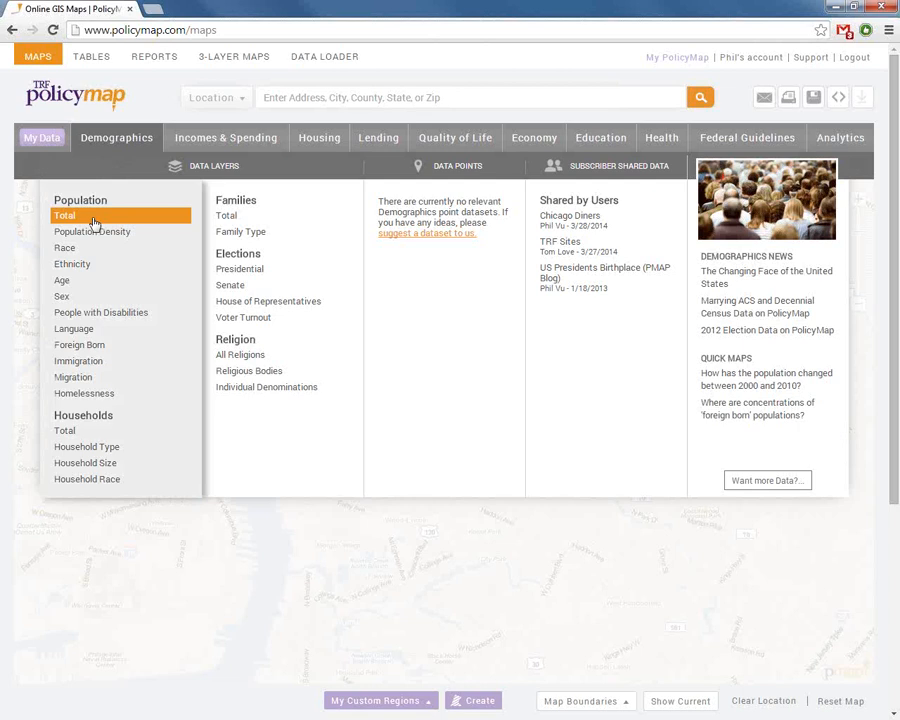
mouse_move(97, 254)
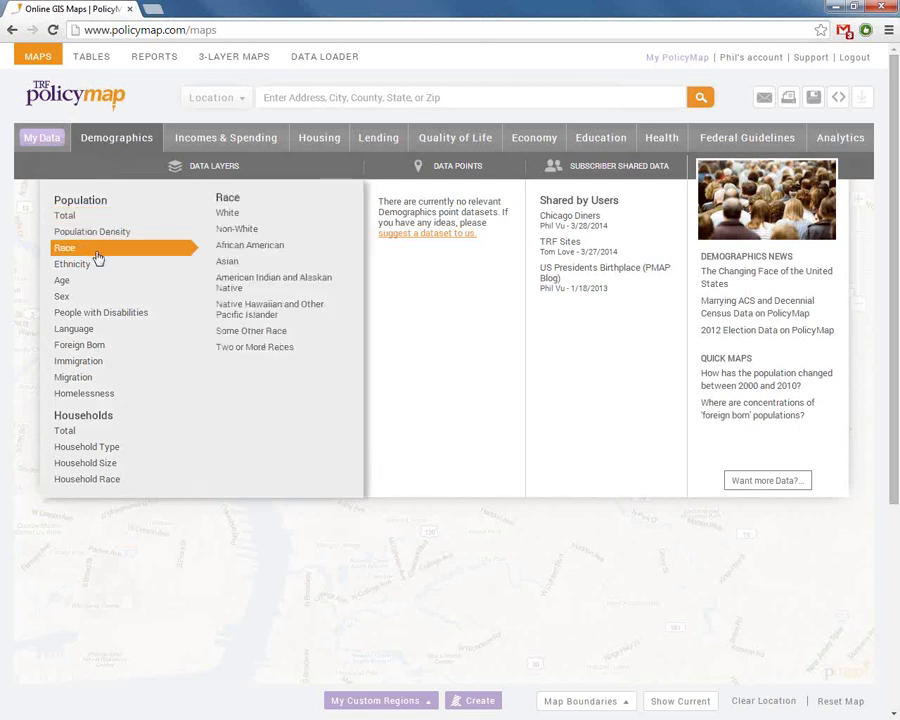
mouse_move(100, 285)
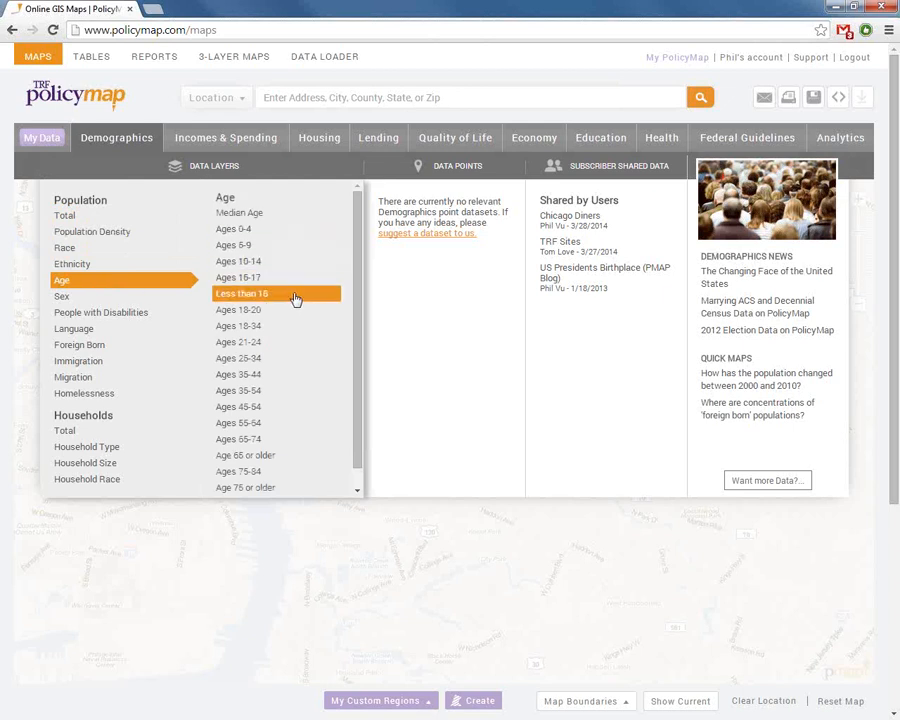
mouse_move(108, 436)
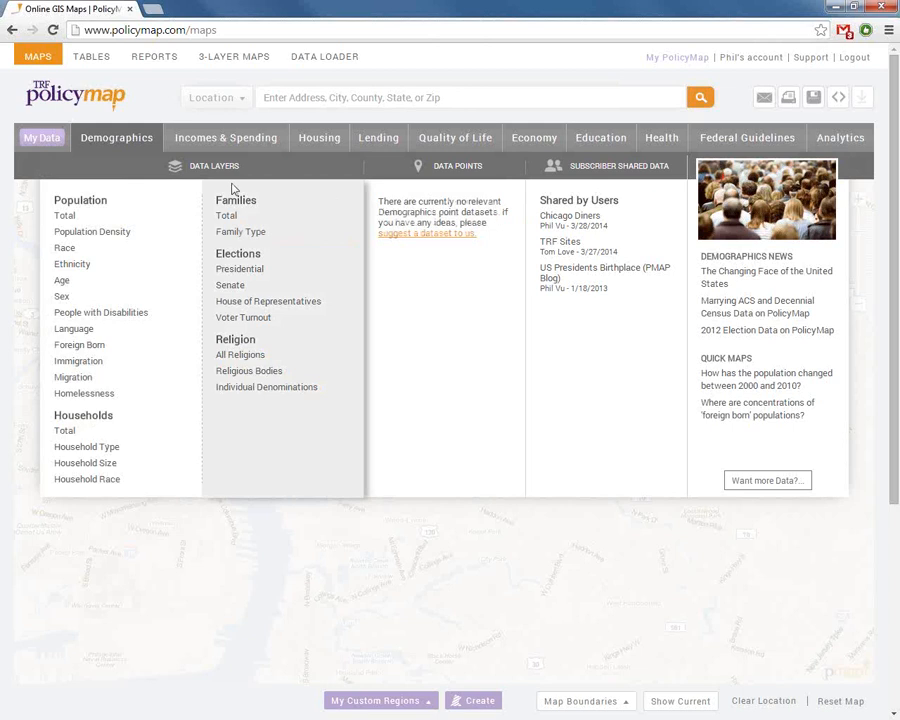
Browse the Incomes & Spending data layers, examining household income by race and bracket, Location Affordability and Low Mod
left_click(231, 137)
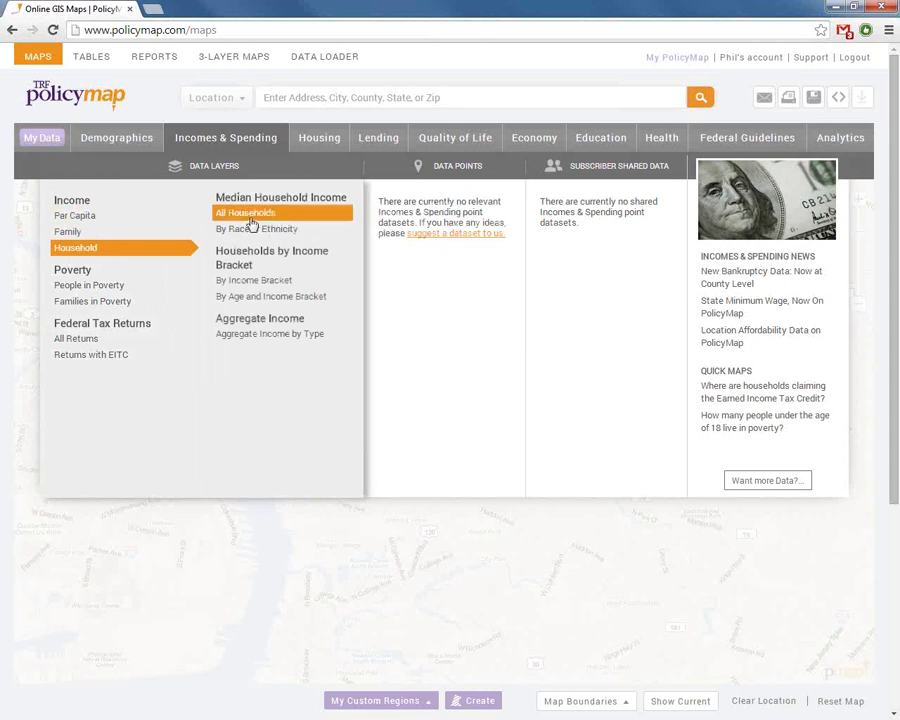
mouse_move(265, 236)
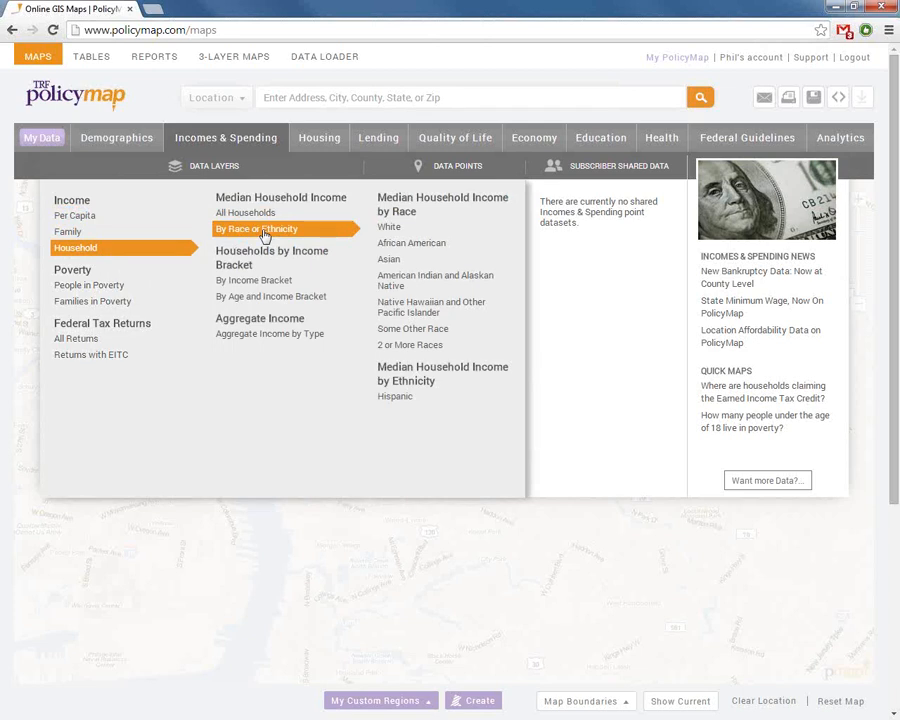
mouse_move(291, 284)
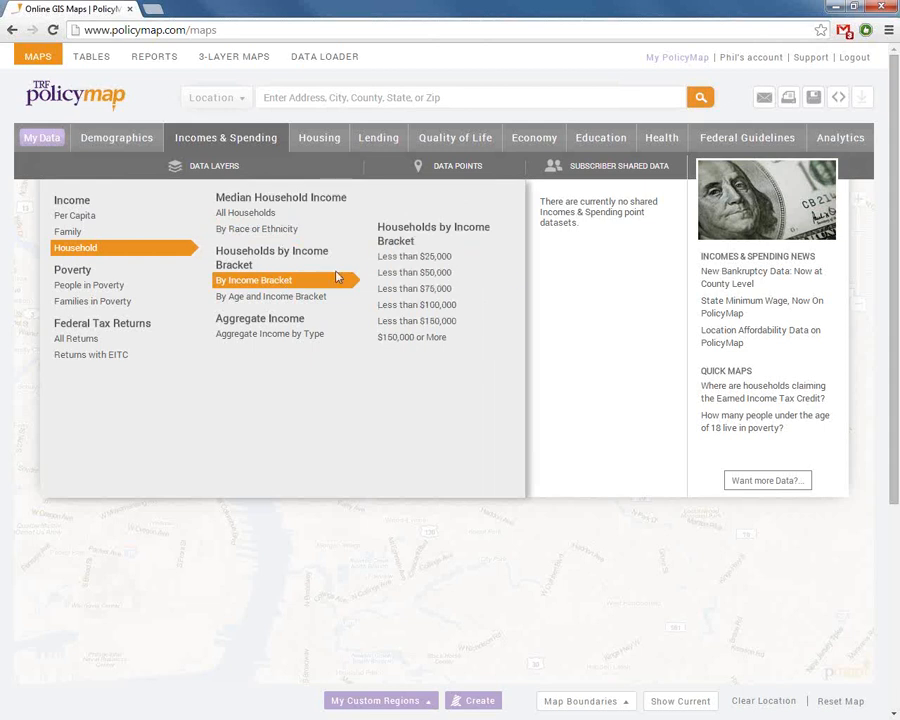
mouse_move(295, 231)
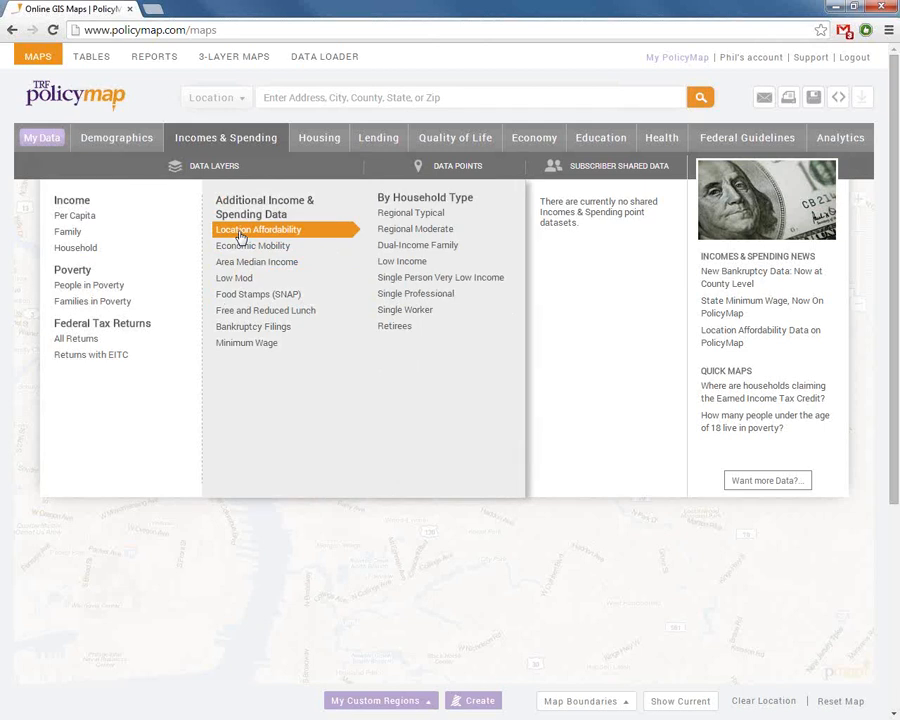
mouse_move(244, 281)
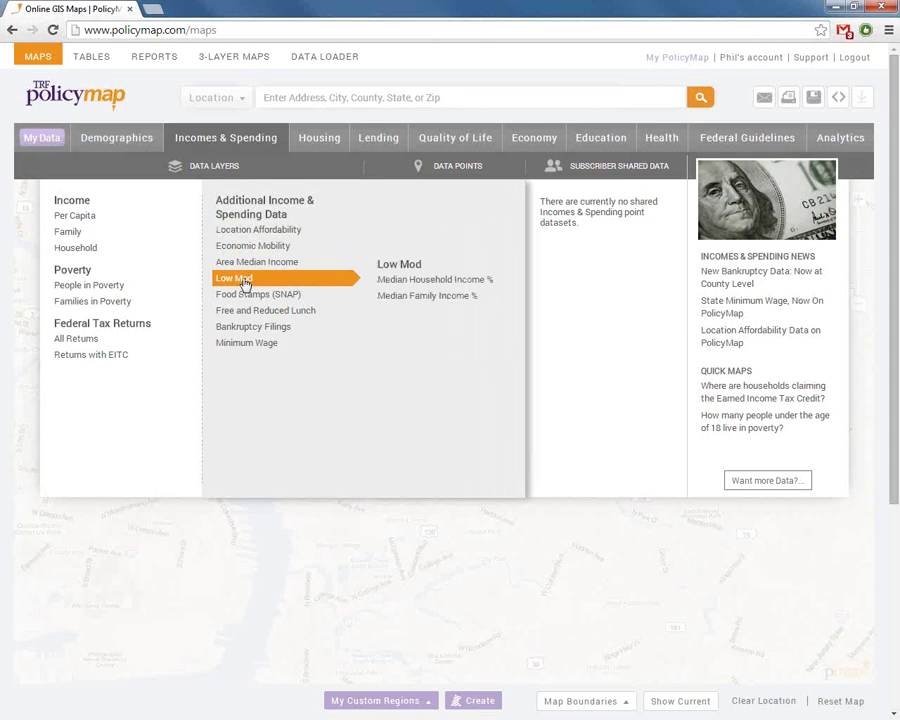
Browse the Housing data, examining home sales, loan-to-value ratio, median rent and vacancy layers
mouse_move(305, 147)
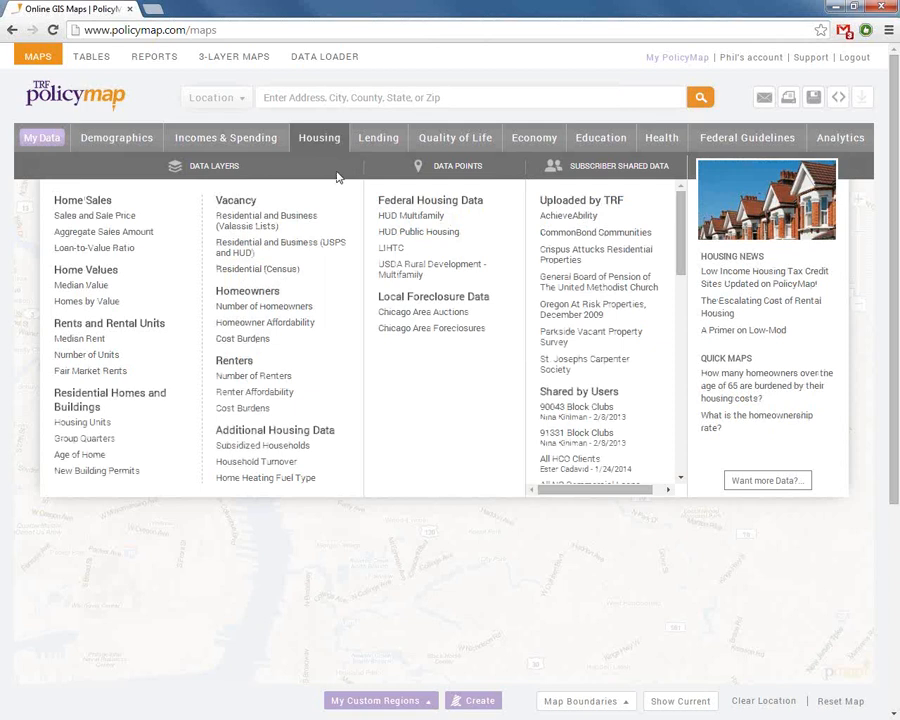
mouse_move(96, 218)
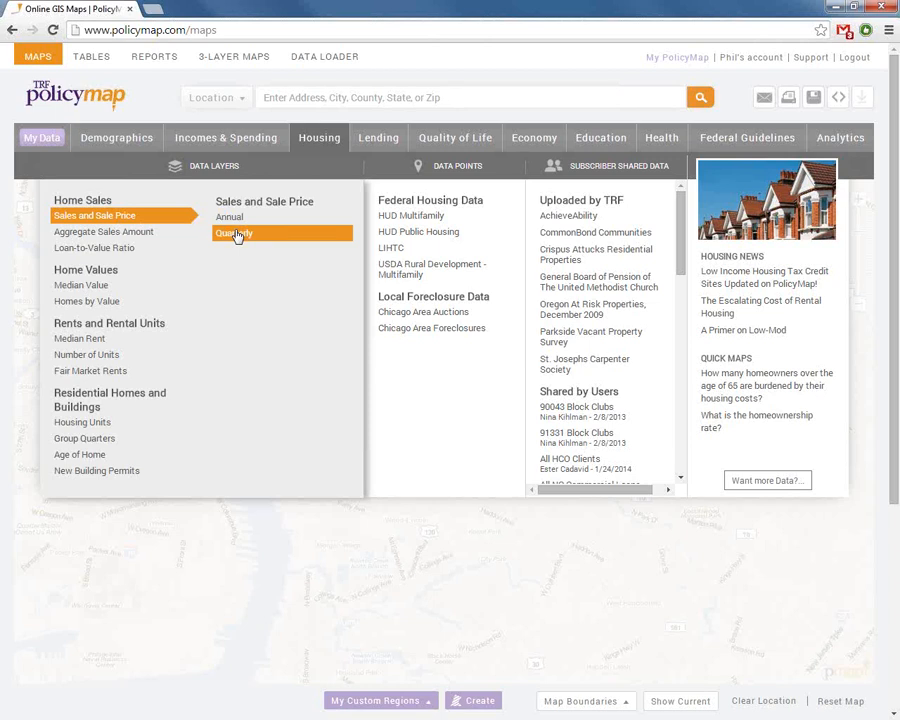
mouse_move(118, 250)
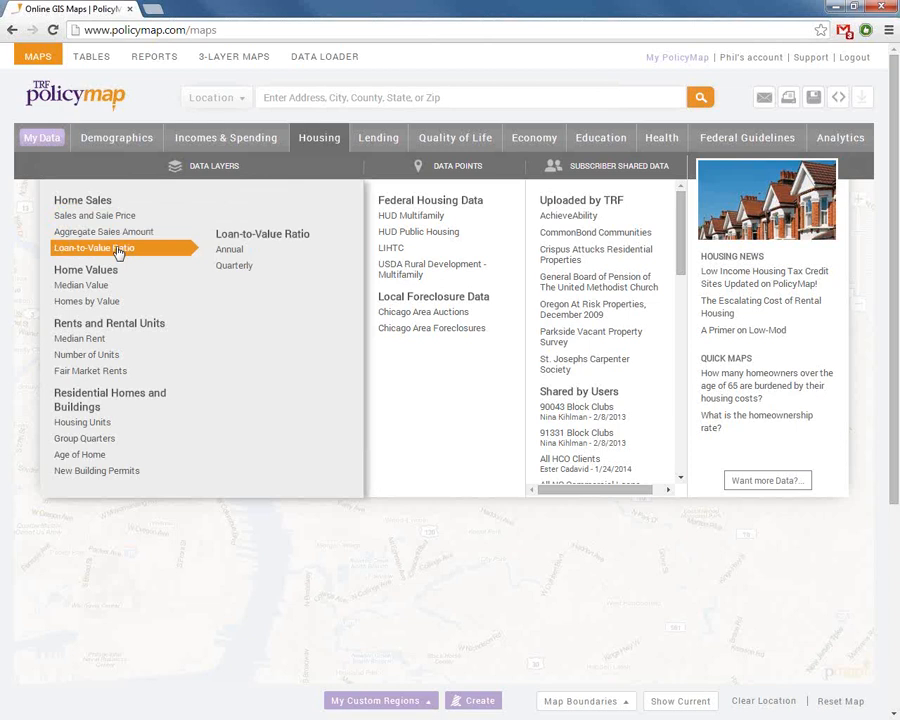
mouse_move(120, 285)
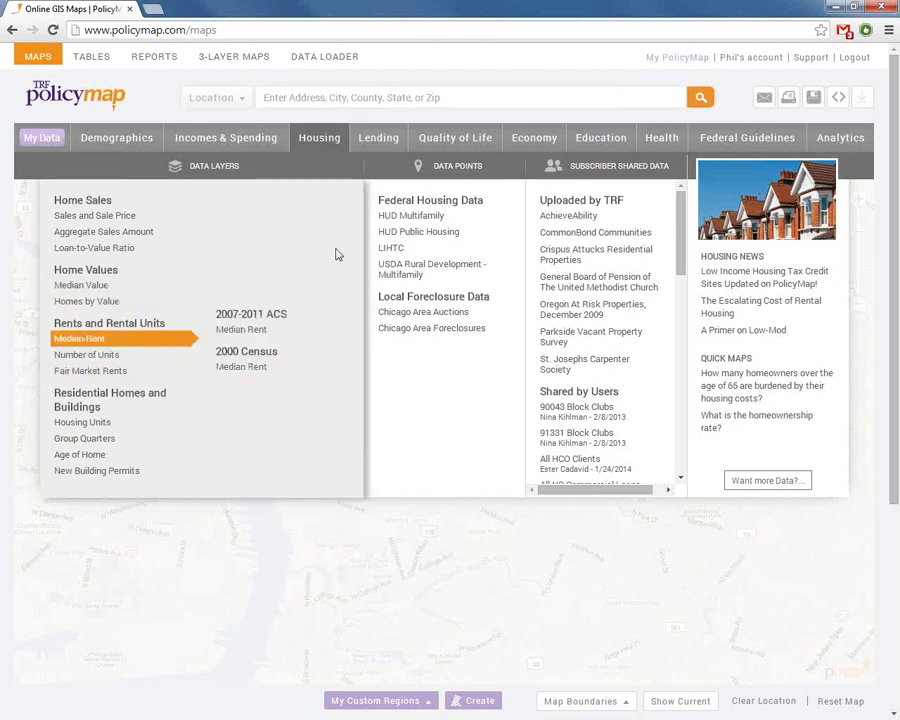
mouse_move(267, 218)
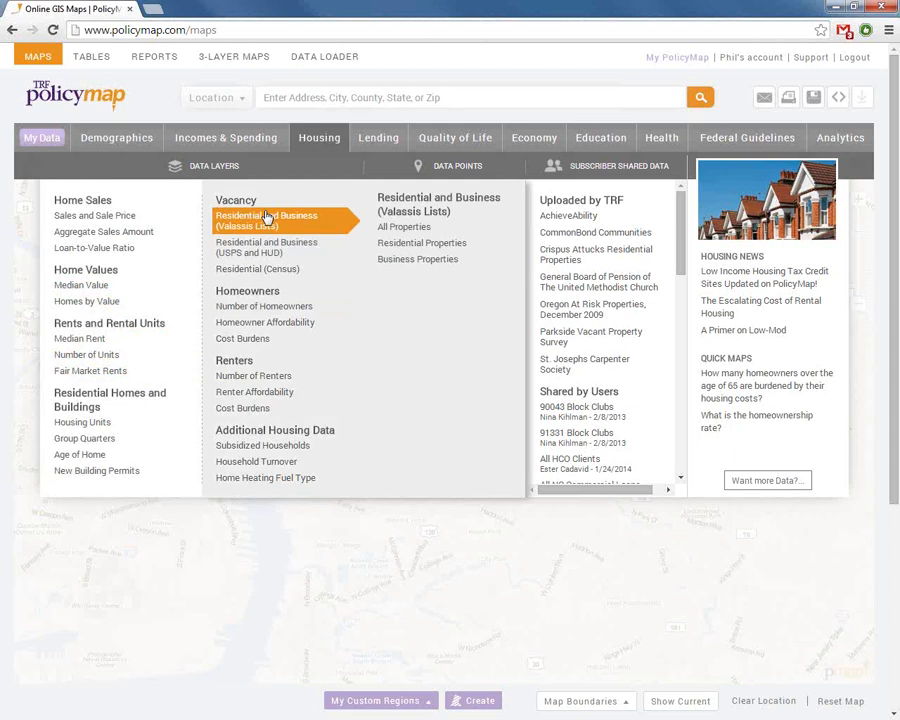
mouse_move(286, 275)
mouse_move(422, 230)
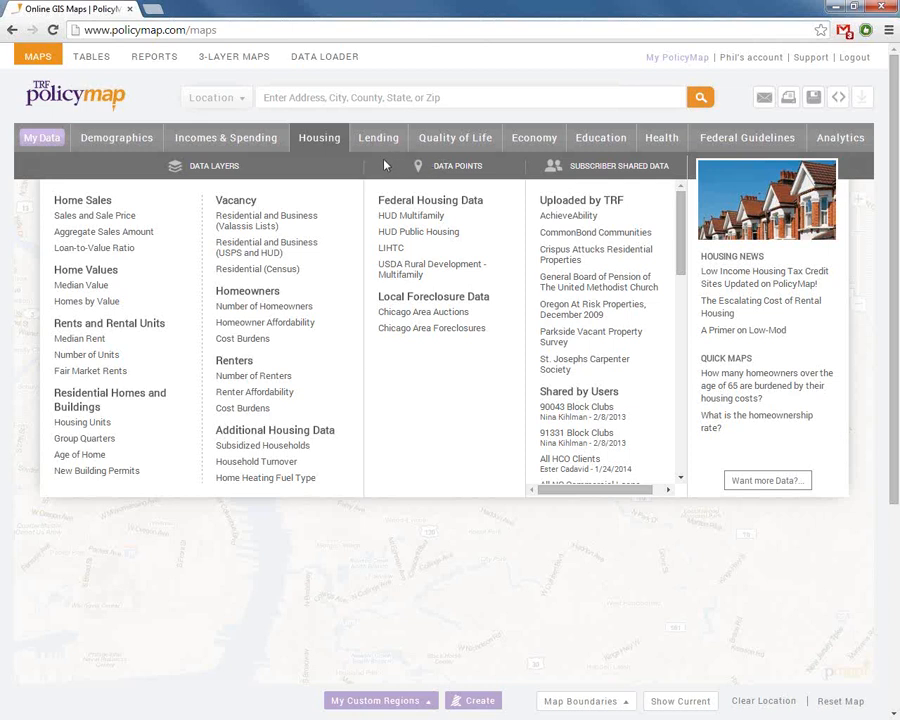
Browse the Lending, Quality of Life and Federal Guidelines datasets, including their layers and data points
left_click(447, 142)
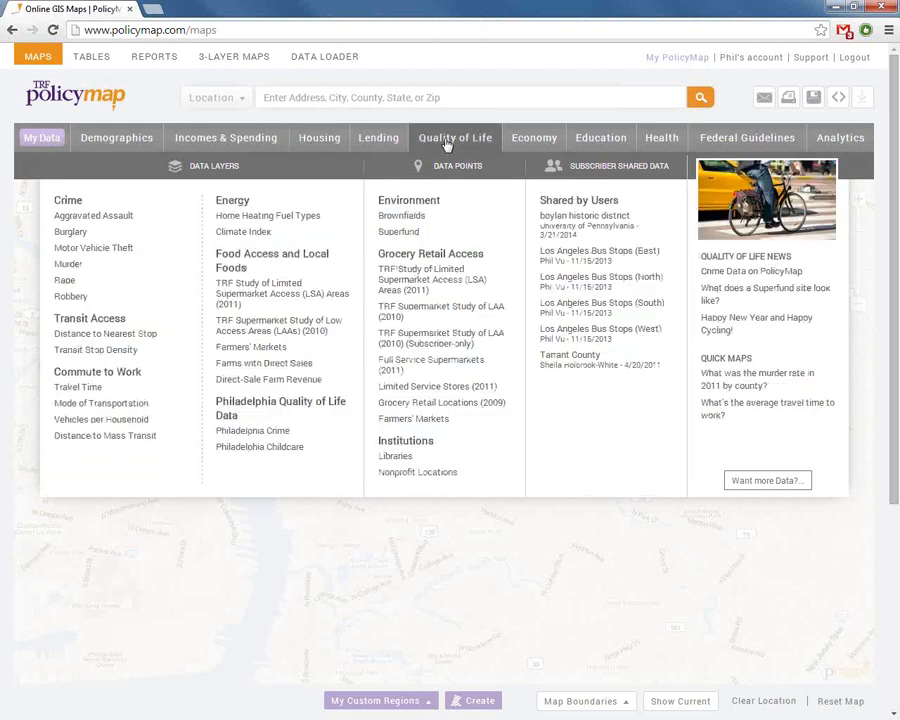
left_click(385, 141)
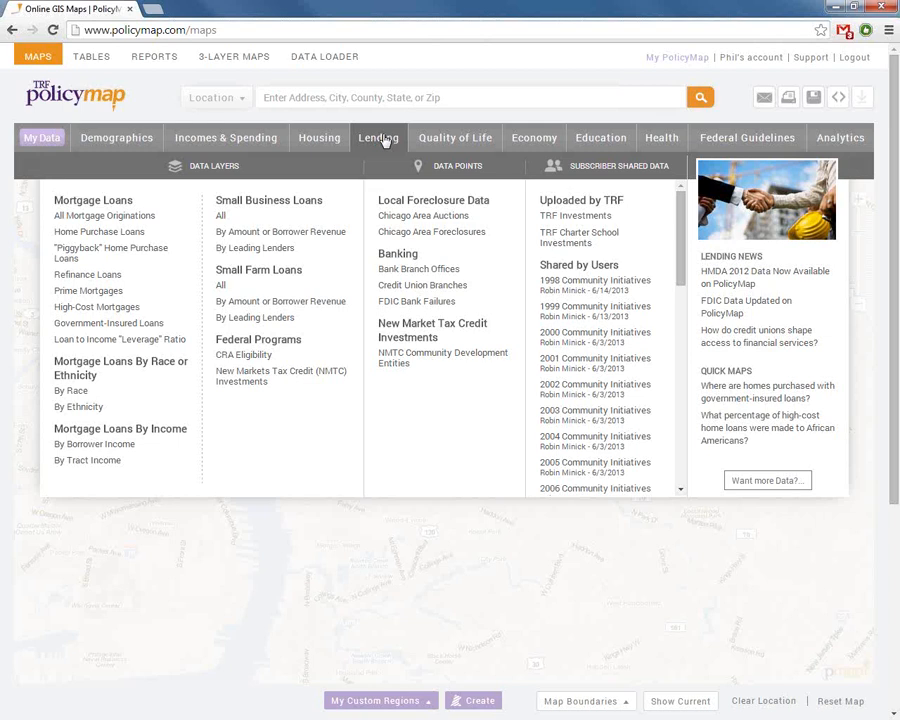
left_click(482, 140)
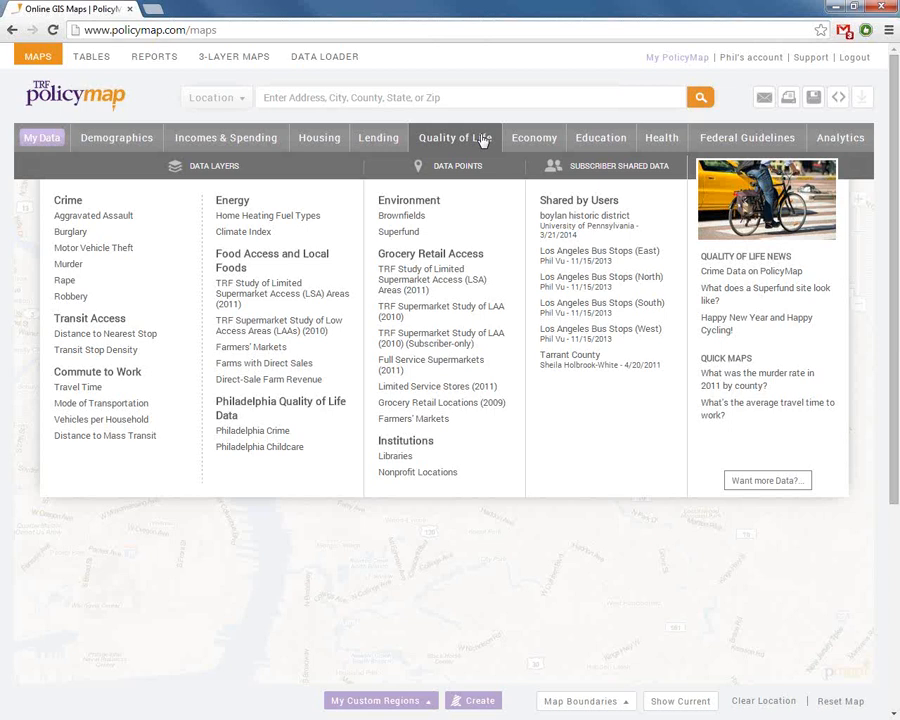
mouse_move(387, 145)
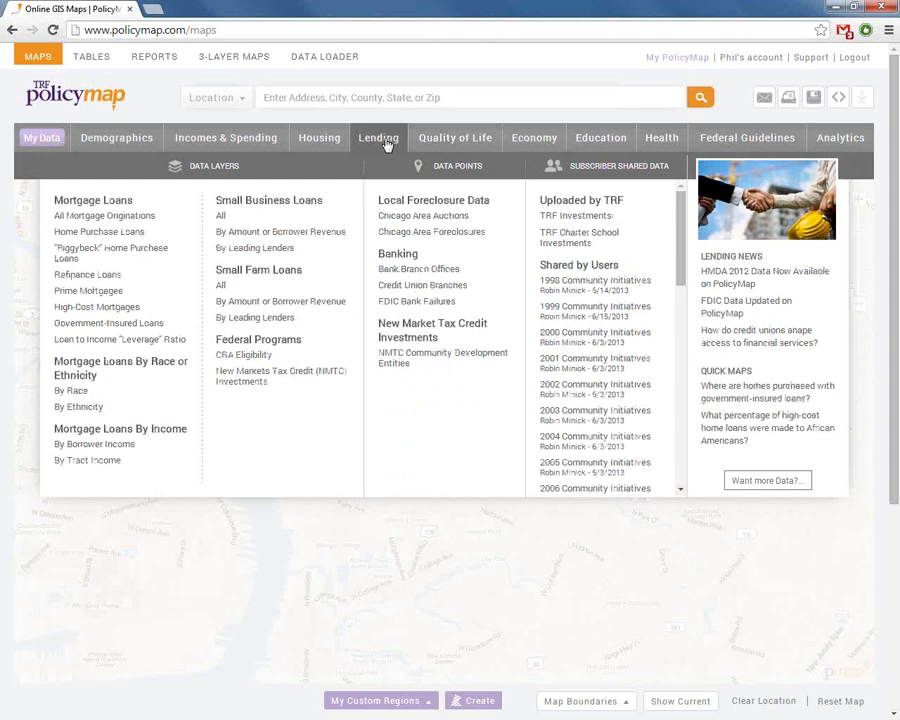
mouse_move(311, 233)
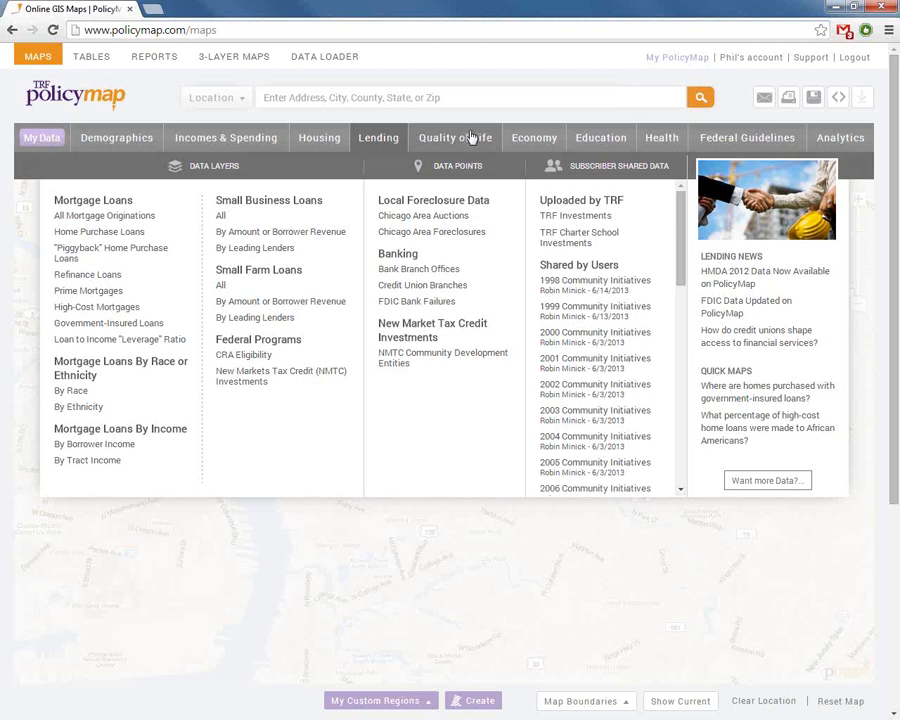
left_click(718, 144)
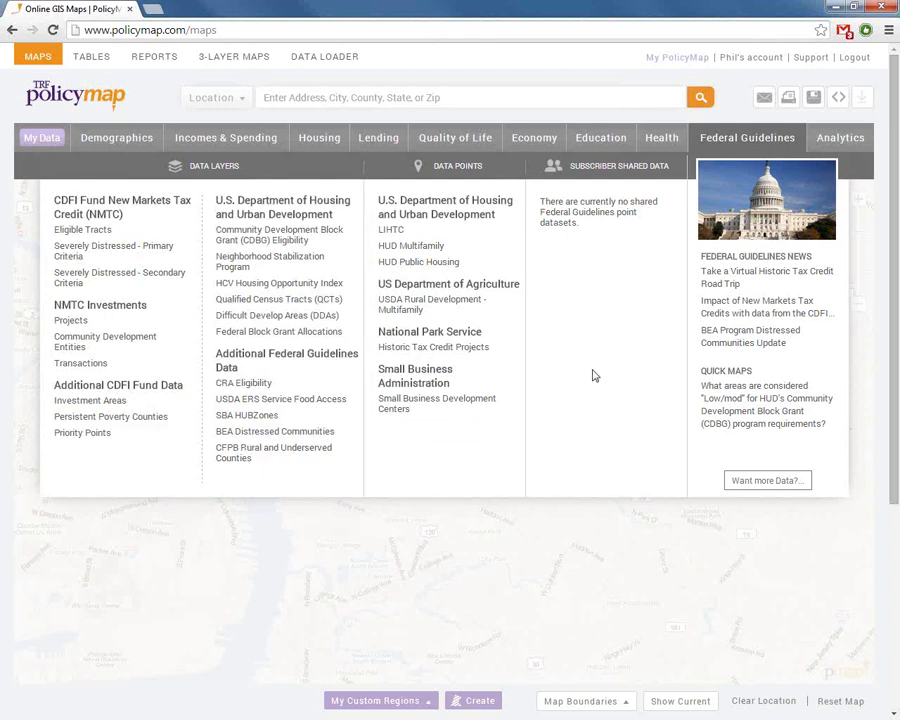
left_click(749, 146)
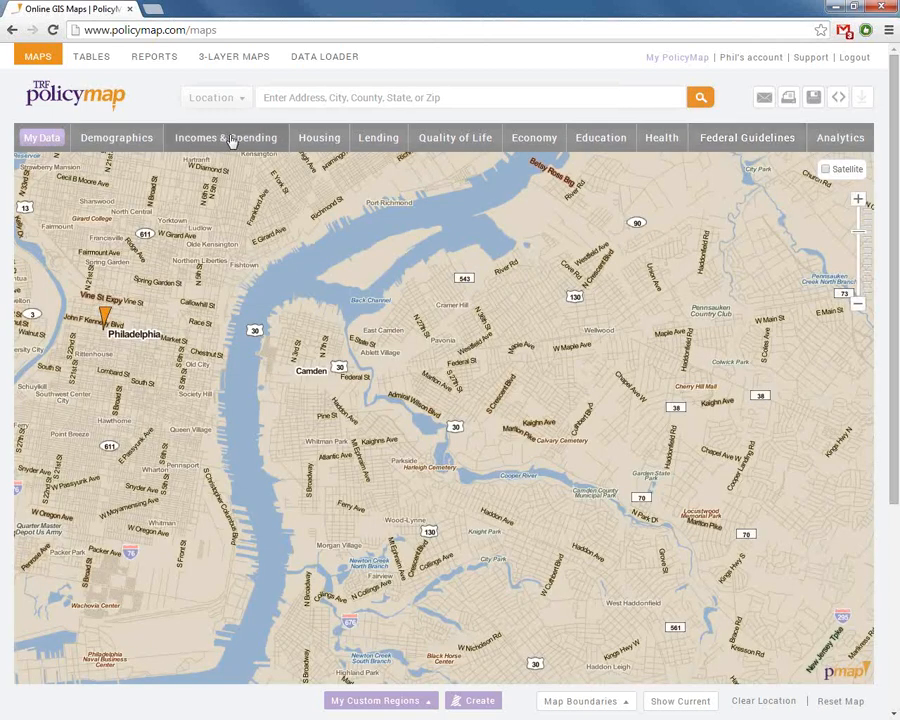
Load the Median Household Income layer for all households onto the map
left_click(183, 141)
mouse_move(92, 250)
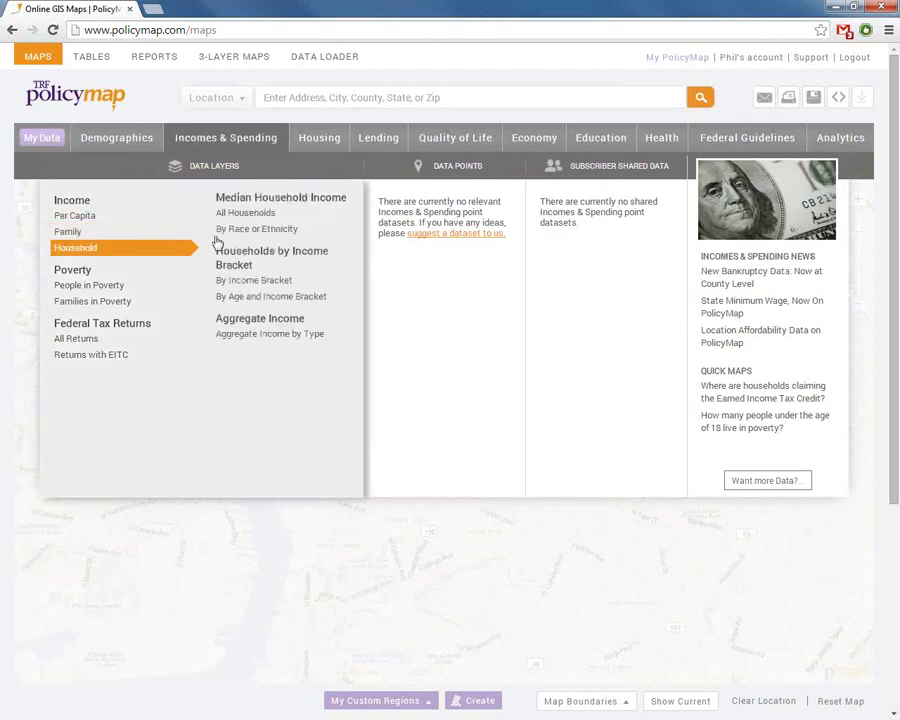
left_click(245, 213)
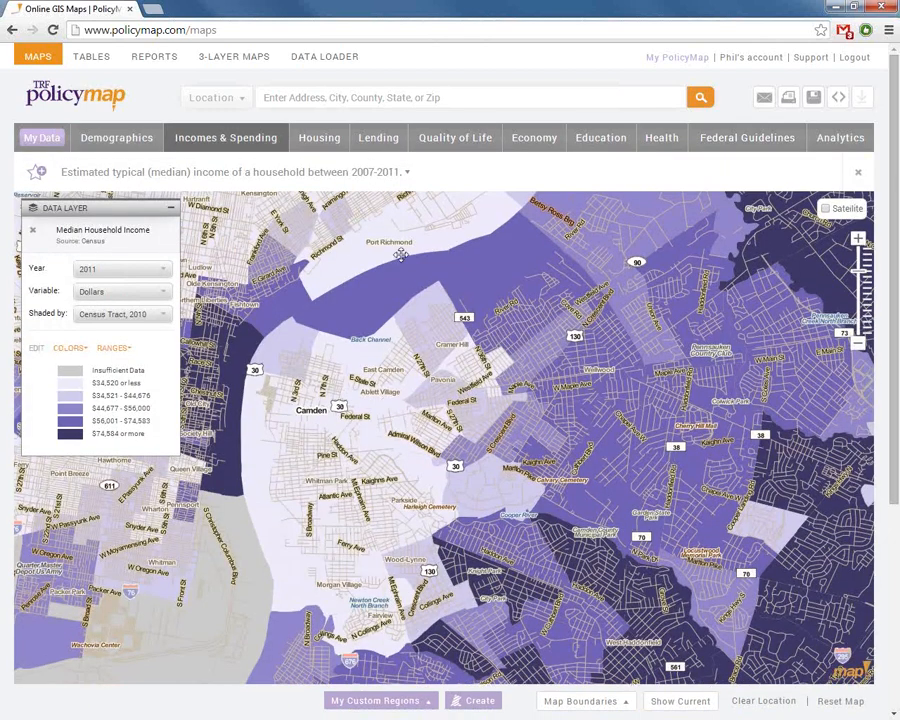
Show the Freeways and Roads map feature over the income shading around Camden
left_click(572, 700)
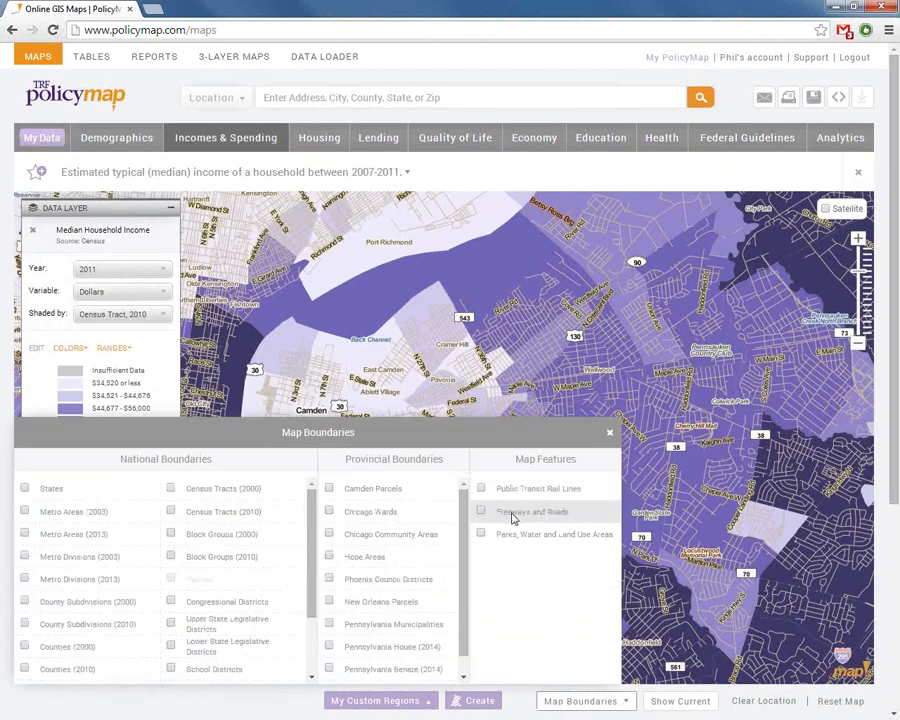
left_click(508, 512)
left_click_drag(371, 372, 388, 363)
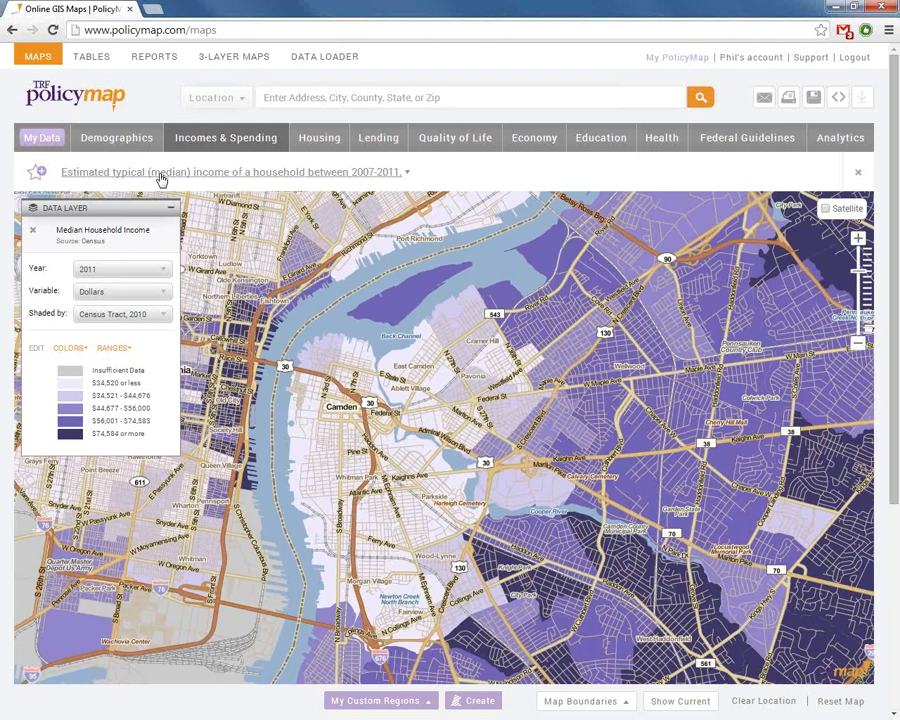
Read the income layer's description and its Census and American Community Survey entry in the data directory, and close both
left_click(351, 175)
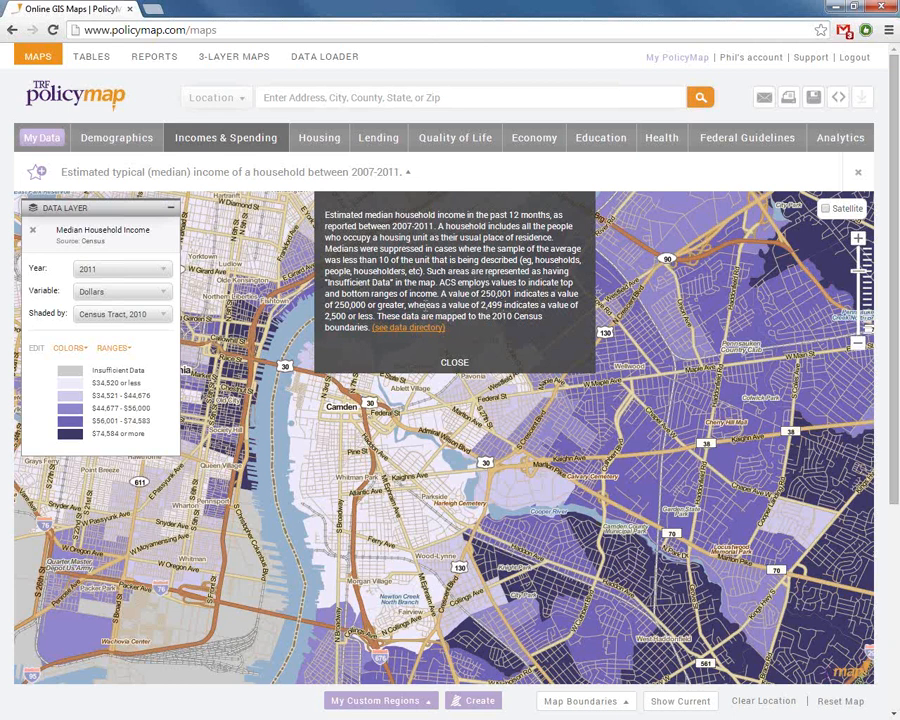
left_click(405, 330)
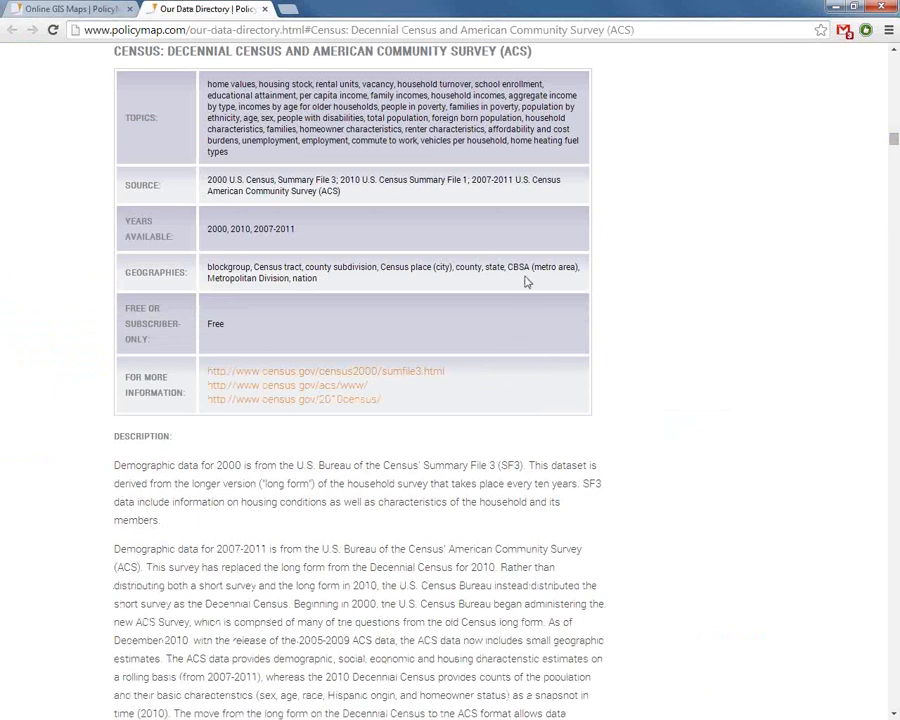
scroll(554, 380, "down", 3)
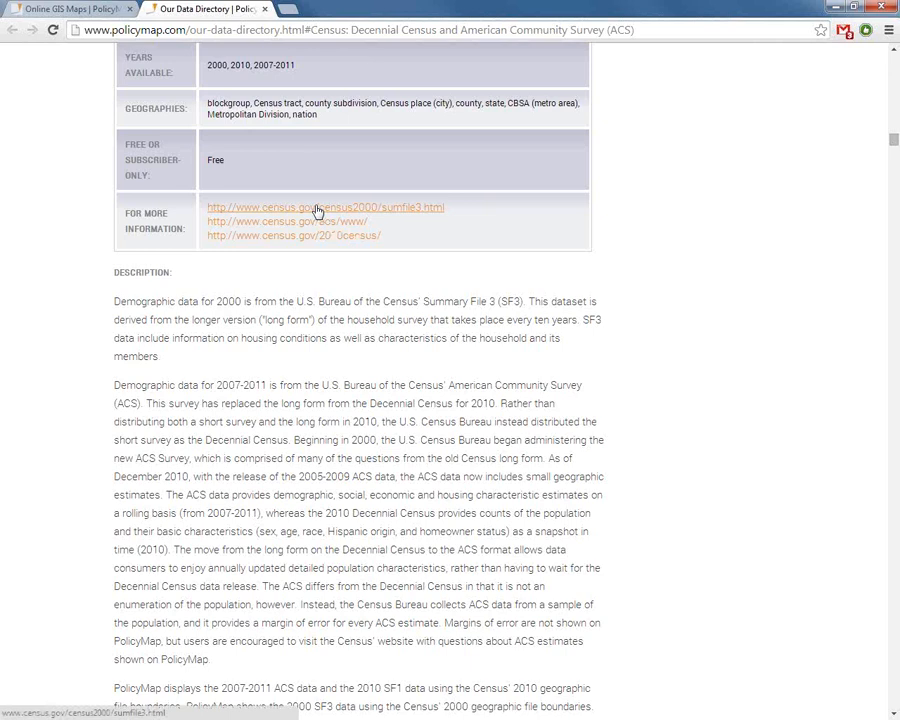
scroll(321, 136, "up", 4)
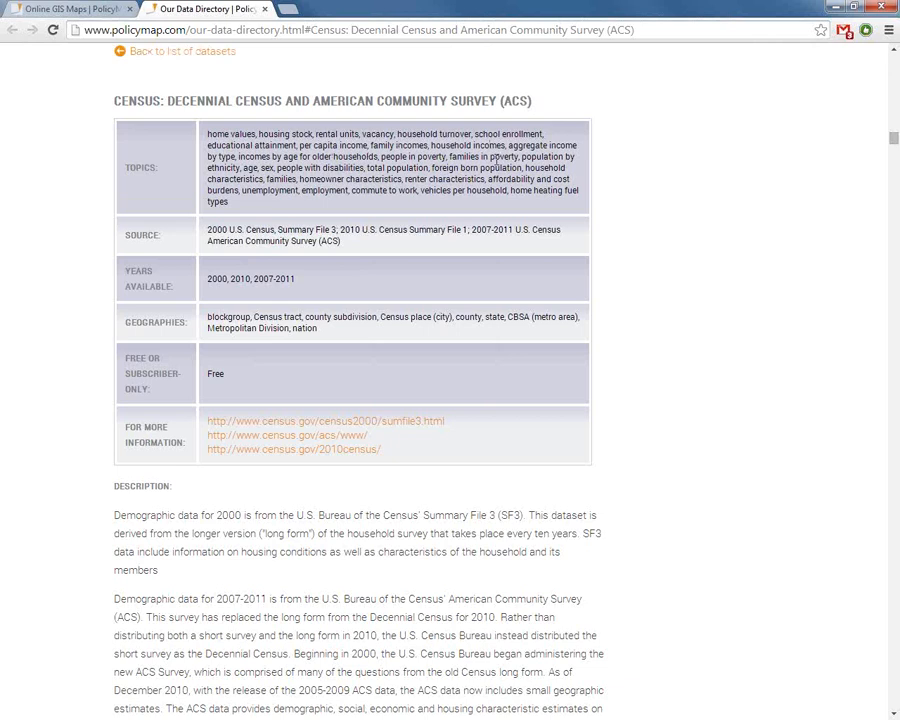
left_click(265, 9)
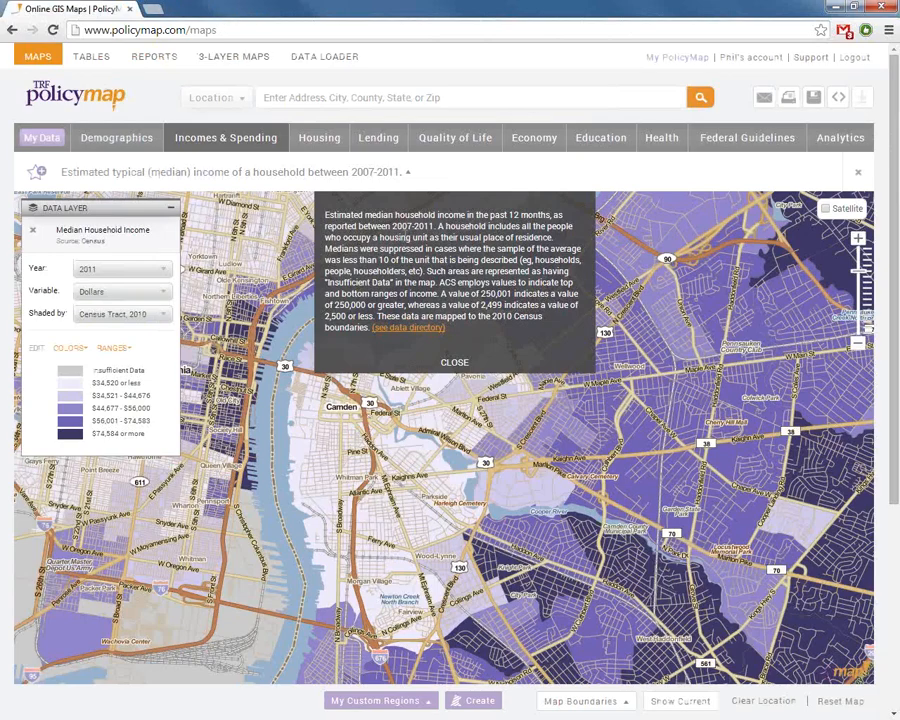
left_click(472, 361)
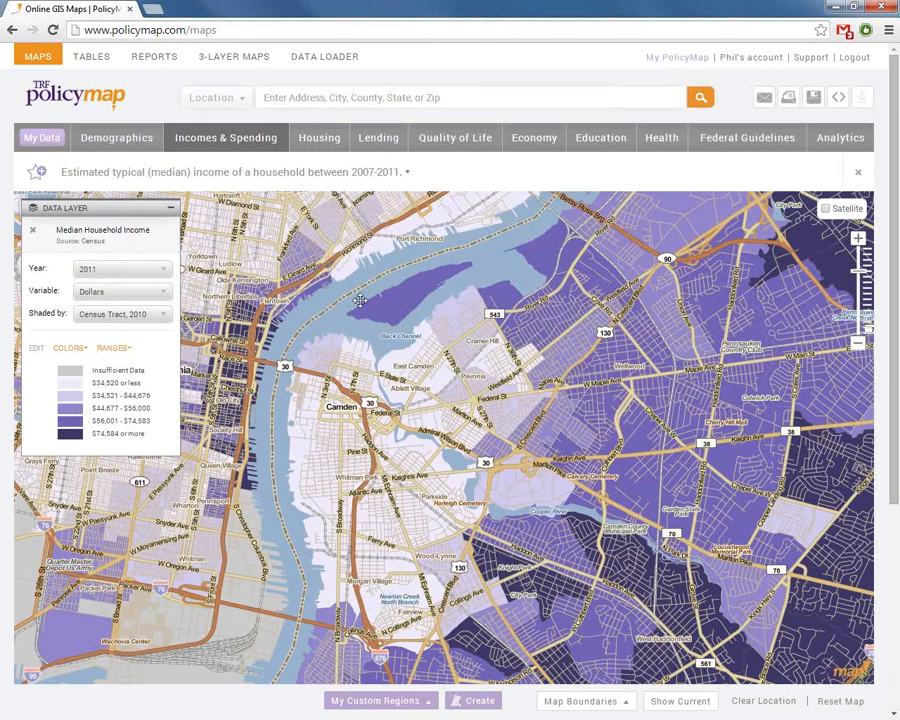
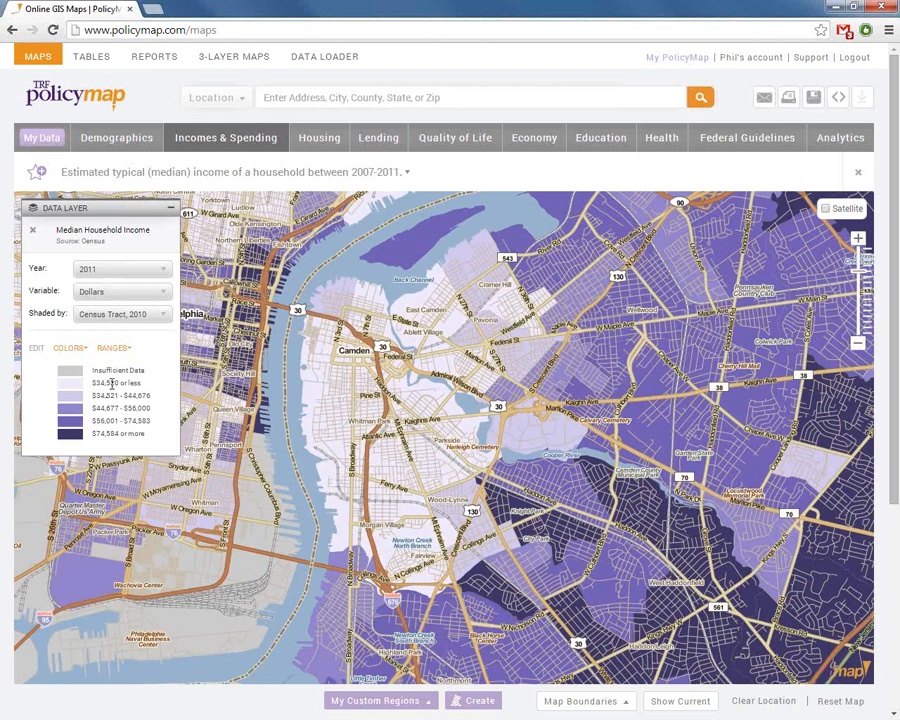
Look up the median household income values for a census tract near Cramer Hill and for the adjacent tract to its east
left_click_drag(513, 306, 469, 346)
left_click(469, 340)
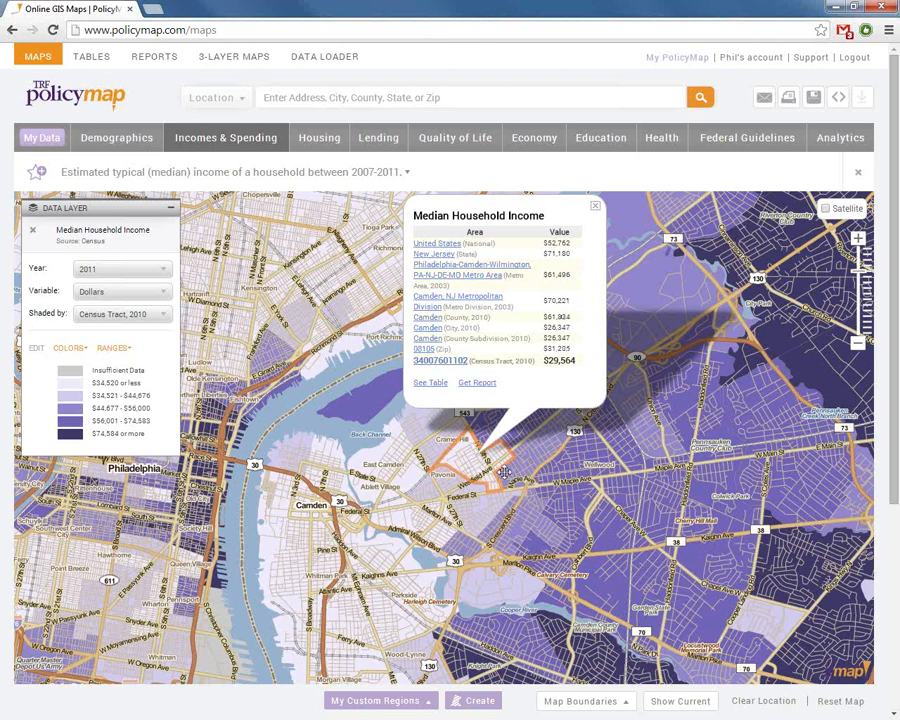
left_click(538, 466)
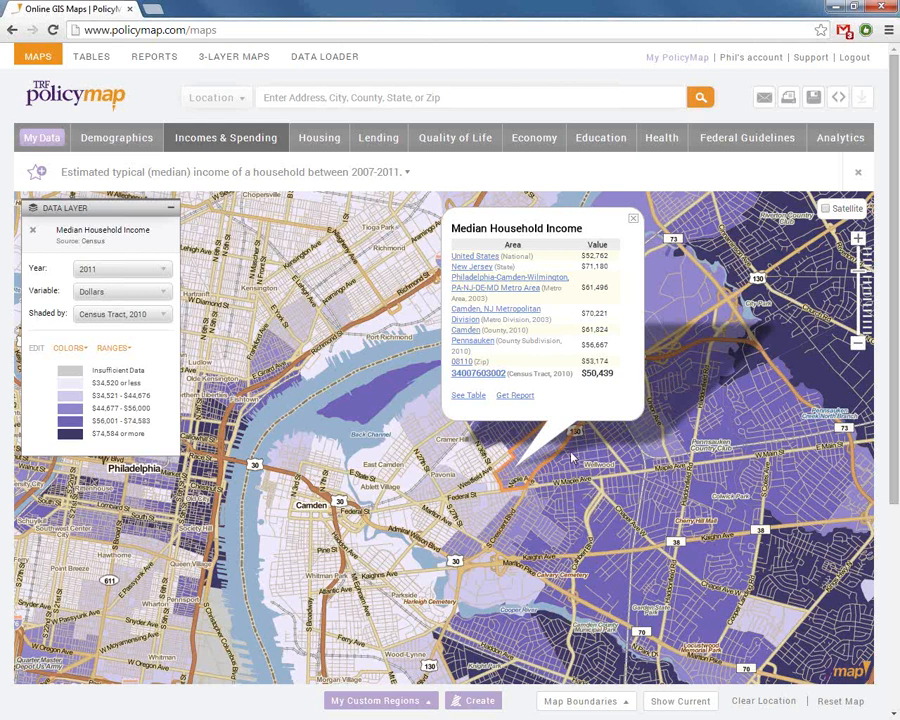
Close the value popup, check the available shading geographies, and set the median household income layer's year to 2000
left_click(632, 218)
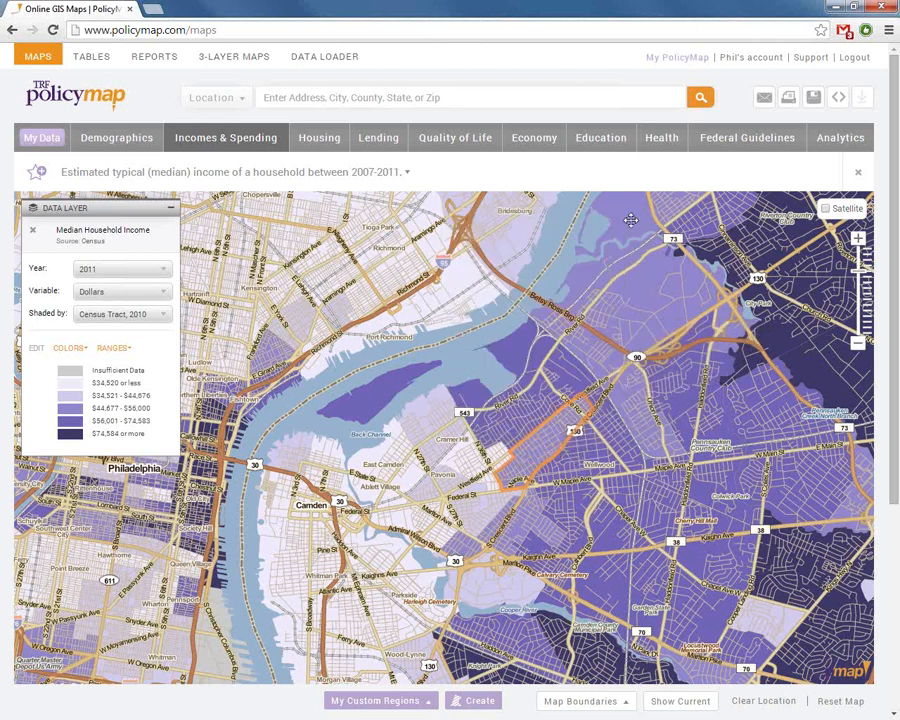
left_click(93, 316)
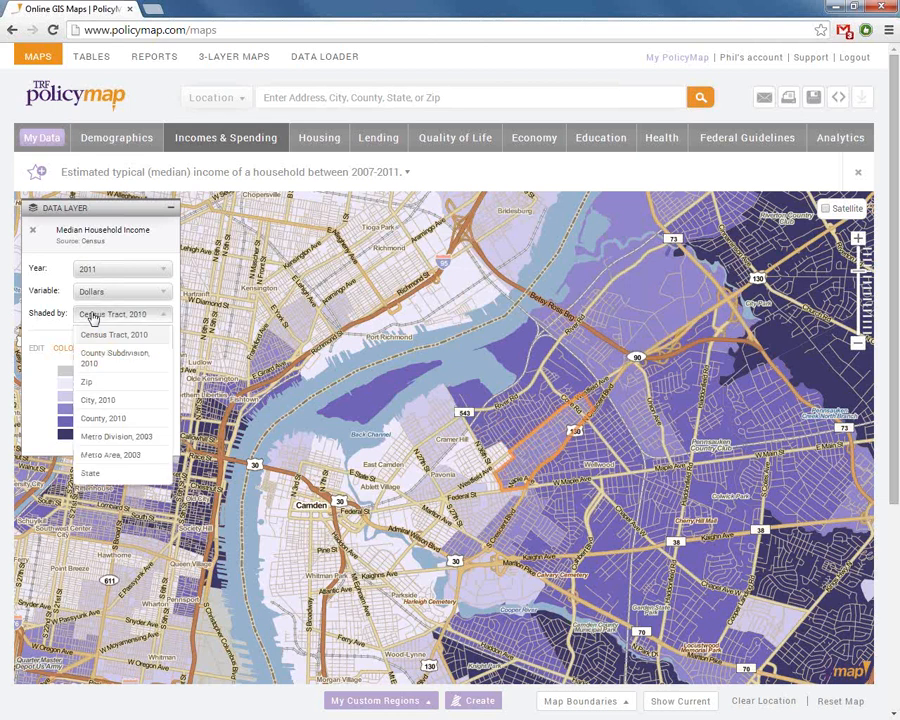
left_click(93, 318)
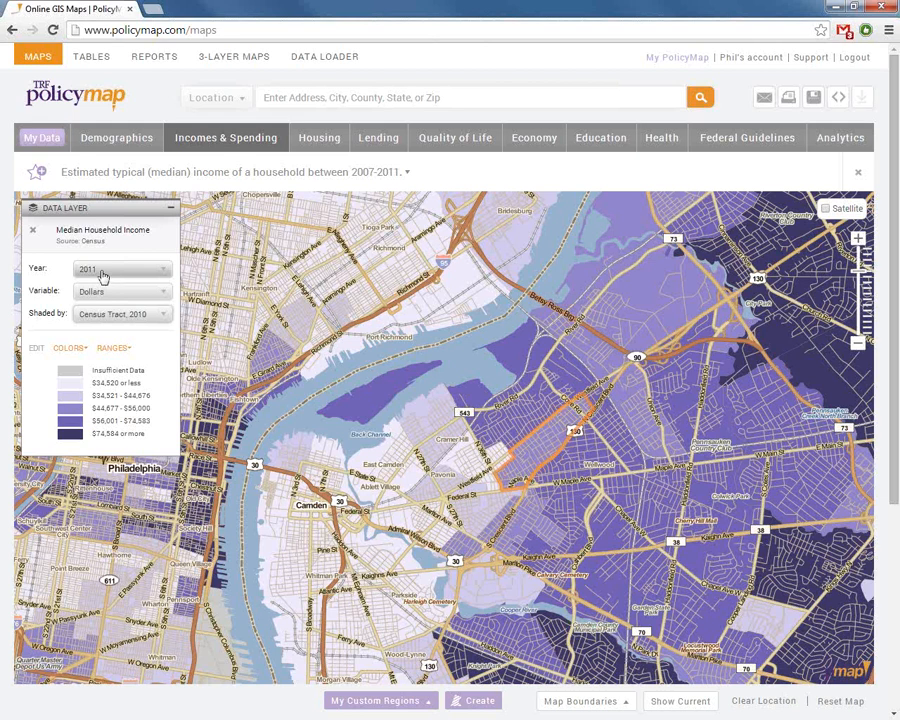
left_click(102, 272)
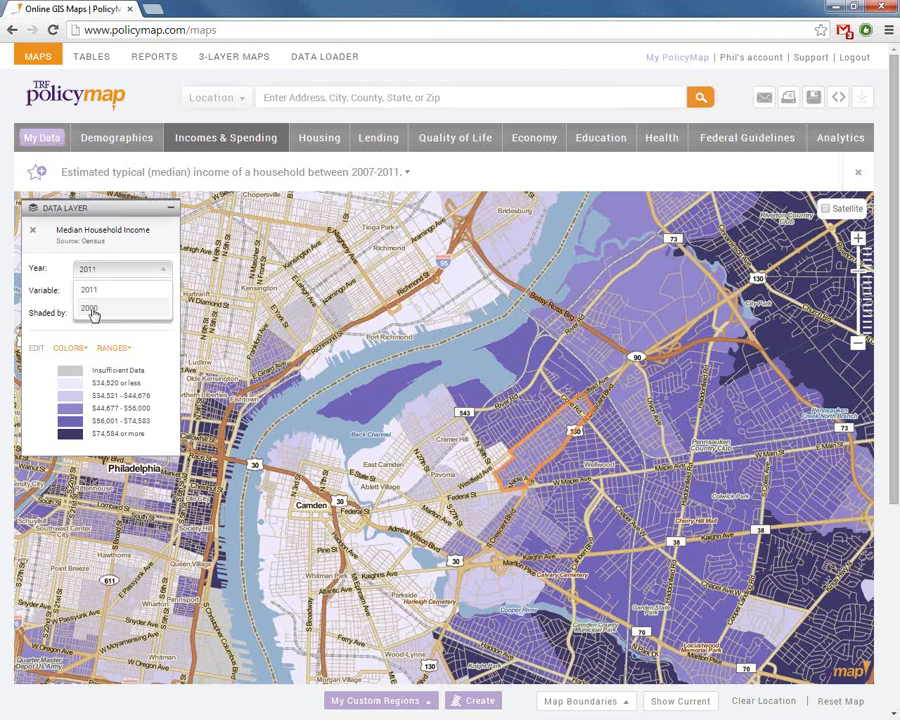
left_click(91, 310)
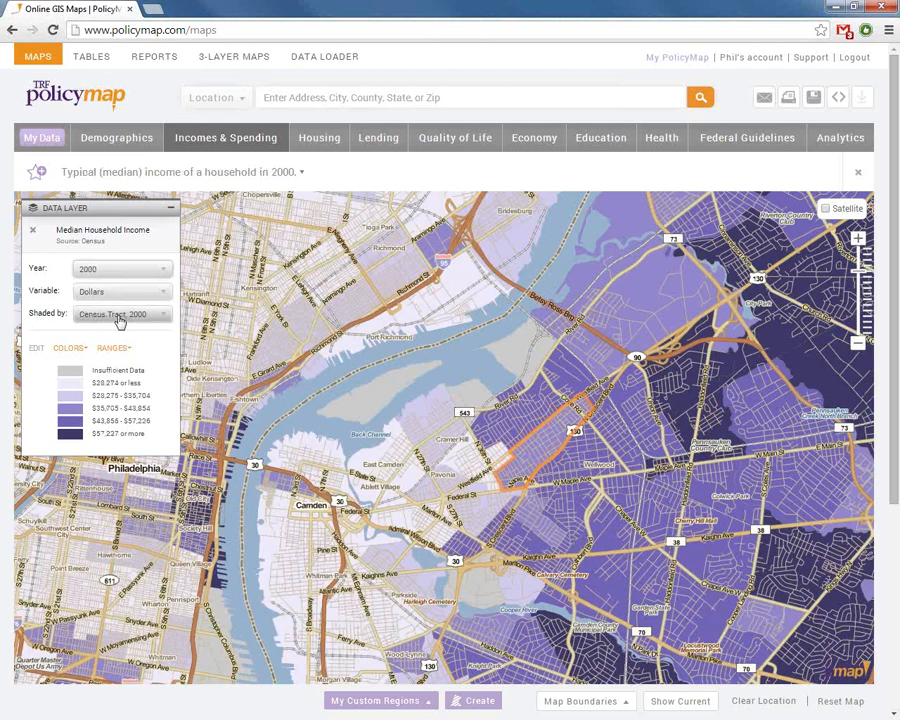
Look up the 2000 median household income for the census tract near Cramer Hill and the adjacent tract to its east
double_click(458, 442)
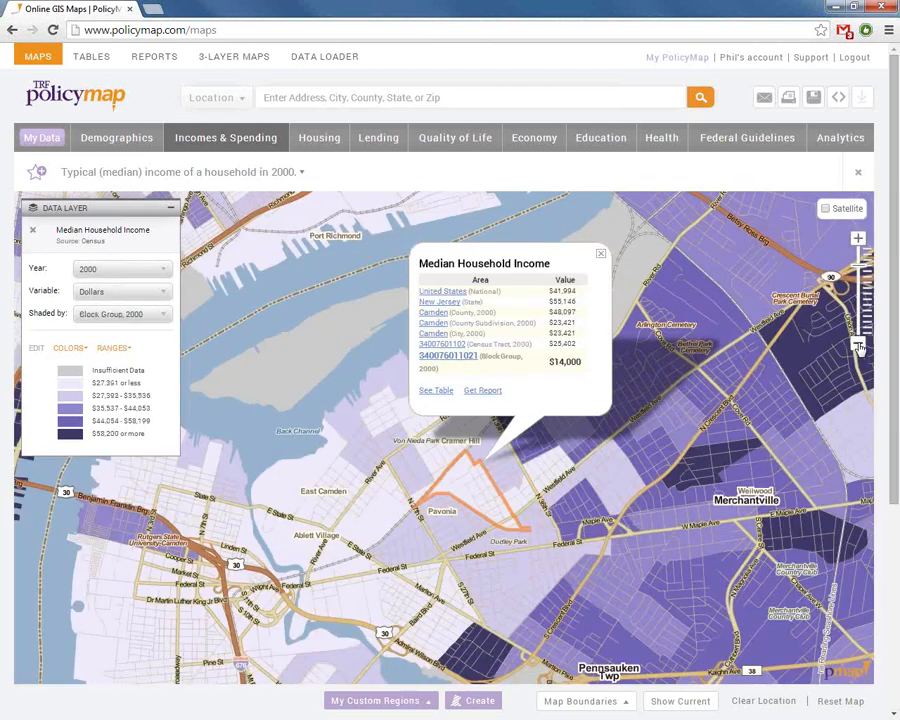
scroll(549, 469, "down", 1)
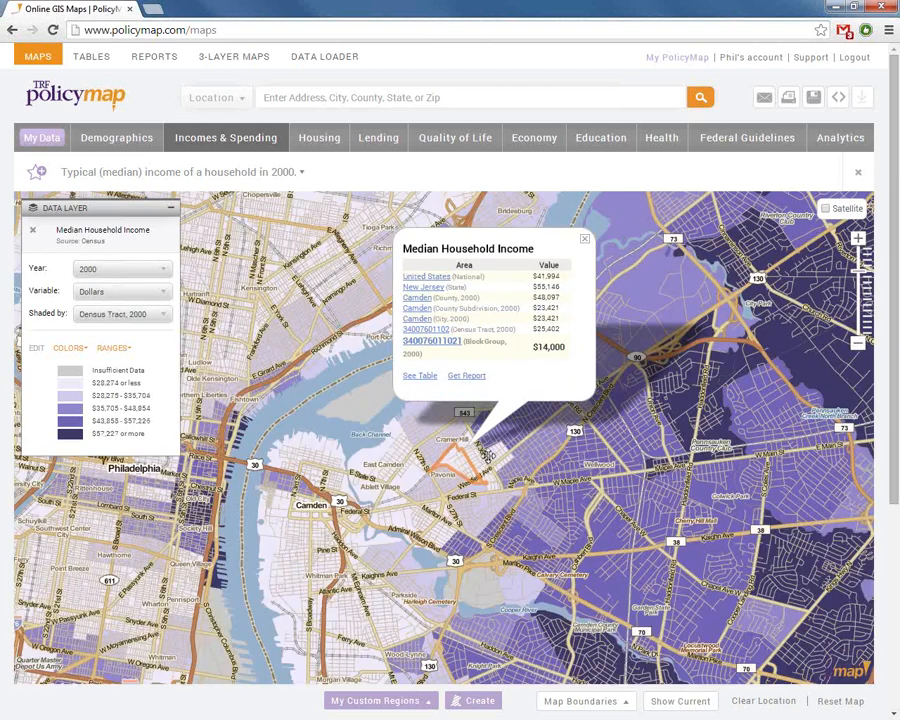
left_click(485, 457)
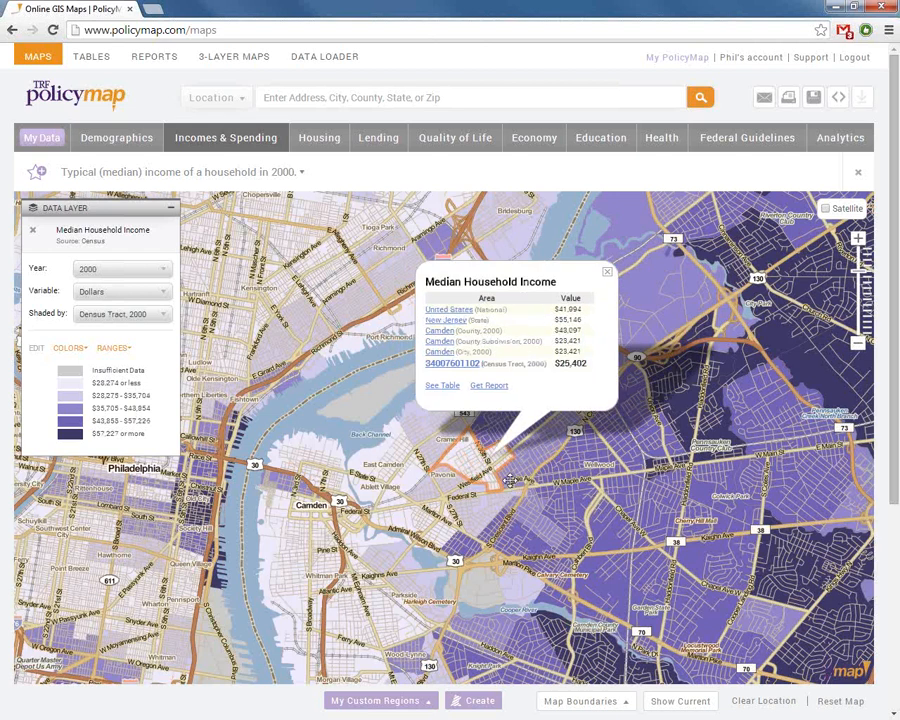
left_click(514, 481)
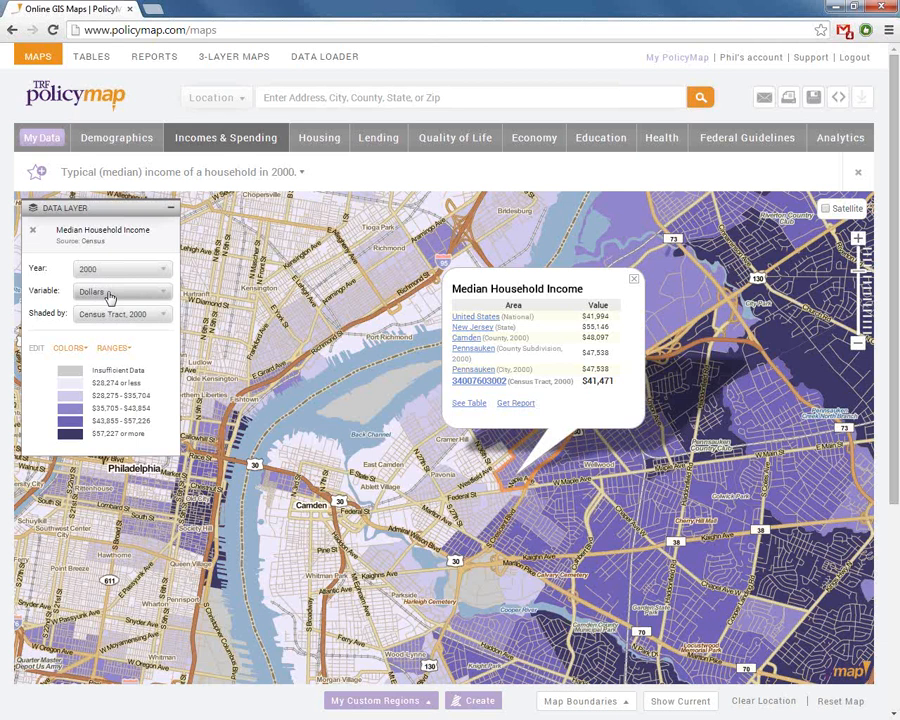
Show median household income as Percent change and look up its values for two adjacent census tracts in downtown Camden
left_click(110, 297)
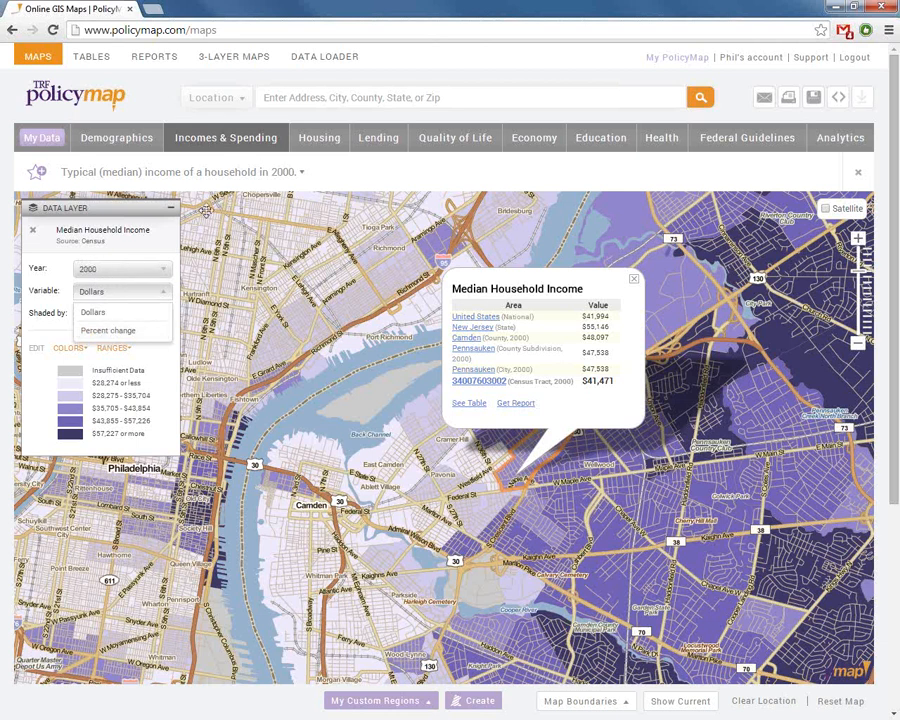
left_click(105, 331)
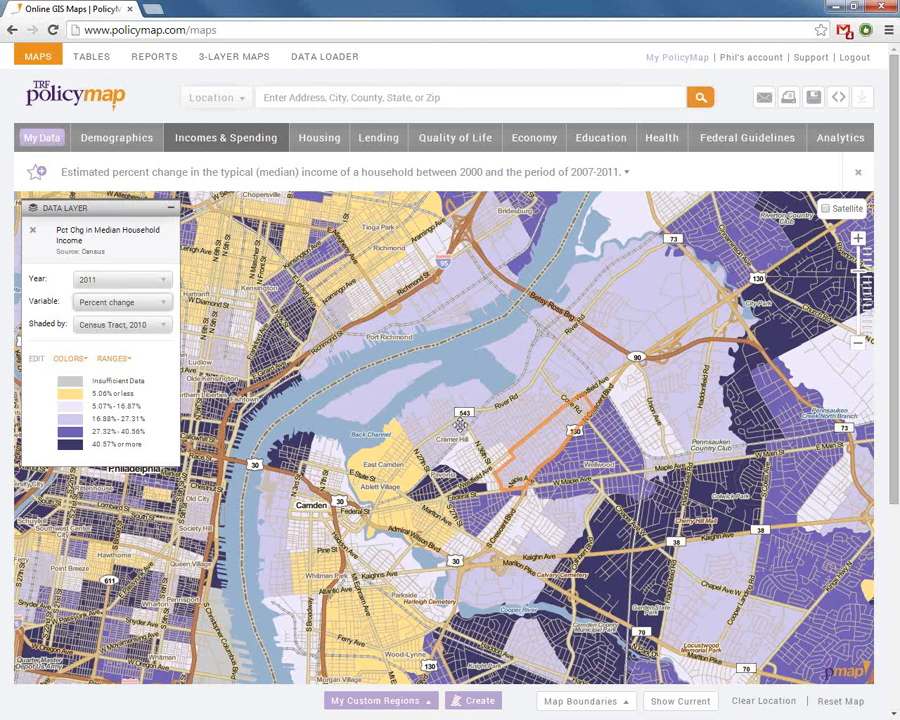
left_click_drag(470, 446, 488, 418)
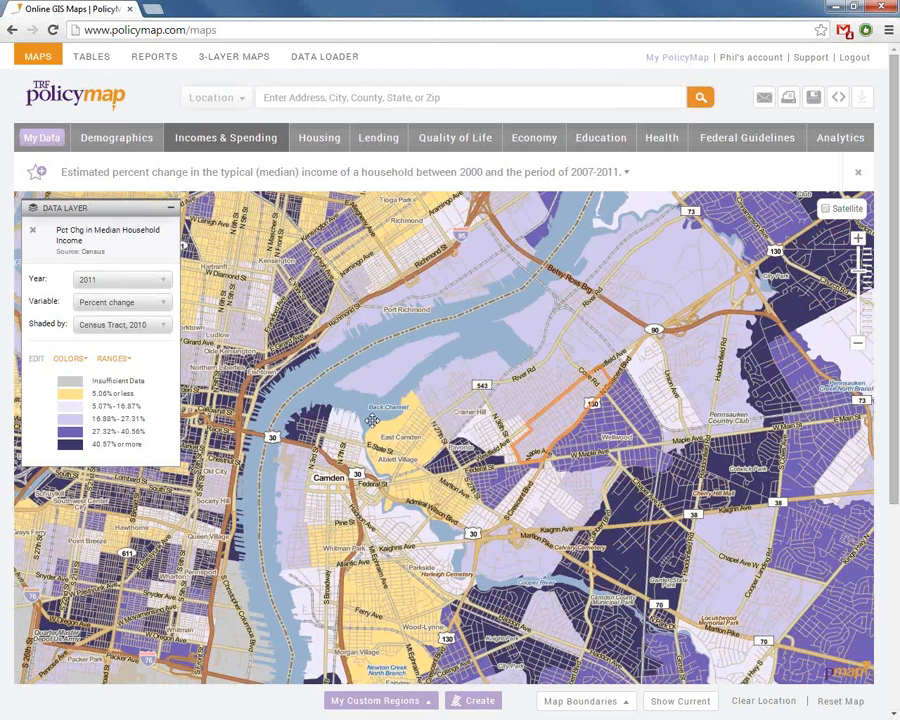
left_click_drag(386, 437, 378, 422)
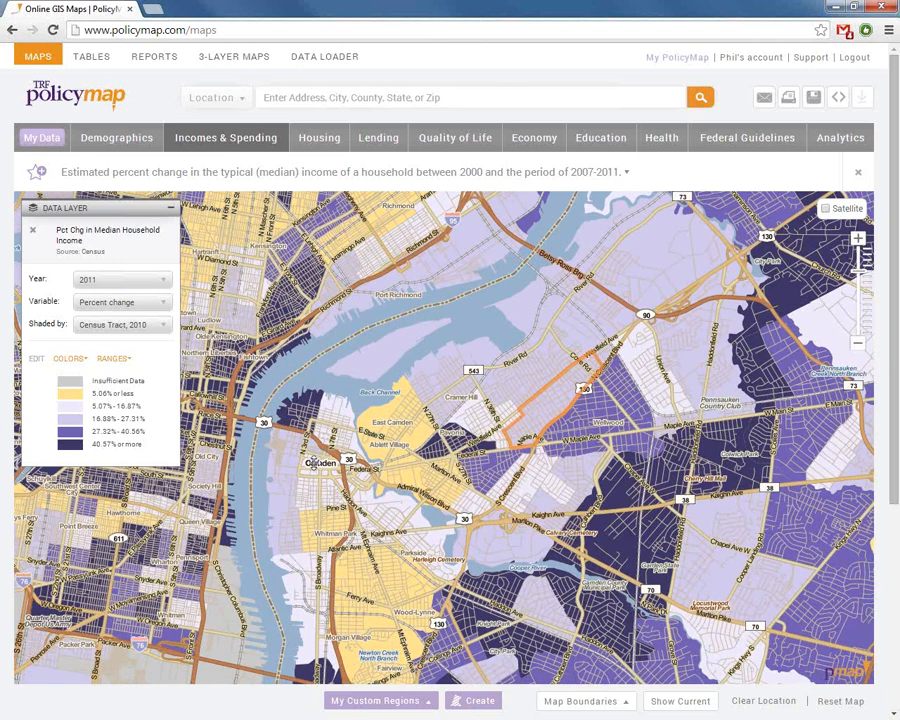
left_click(330, 460)
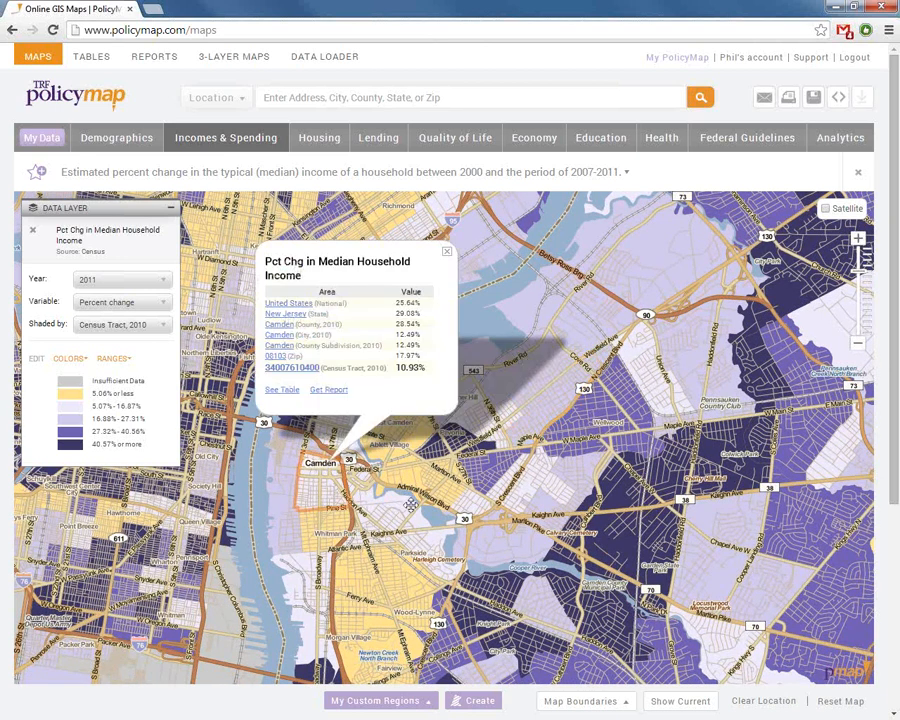
left_click(312, 468)
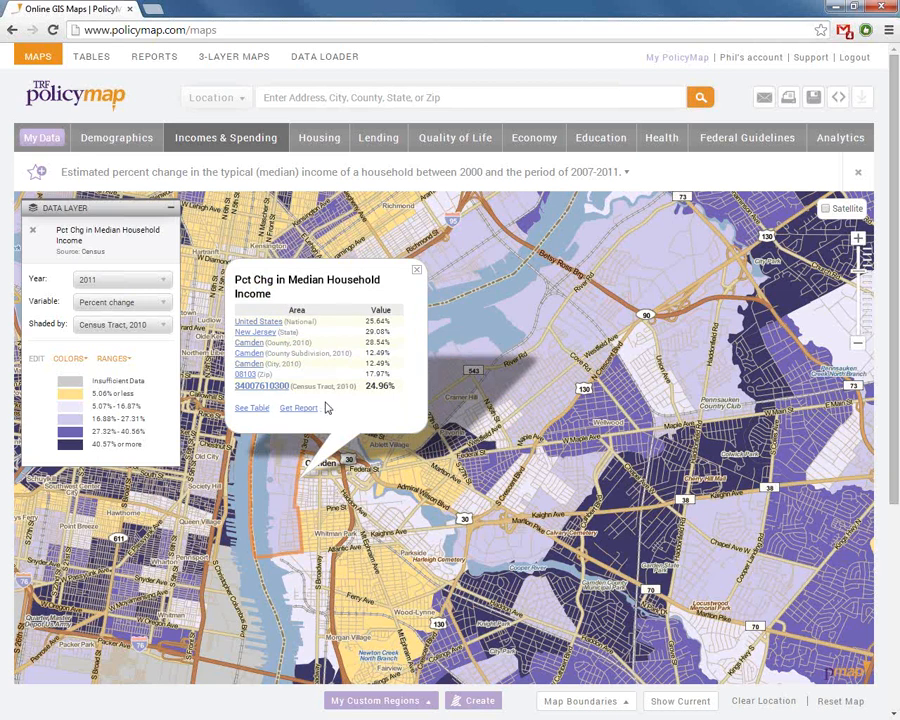
left_click(416, 270)
Set the median household income layer's variable to Dollars and its year to 2000
left_click(135, 281)
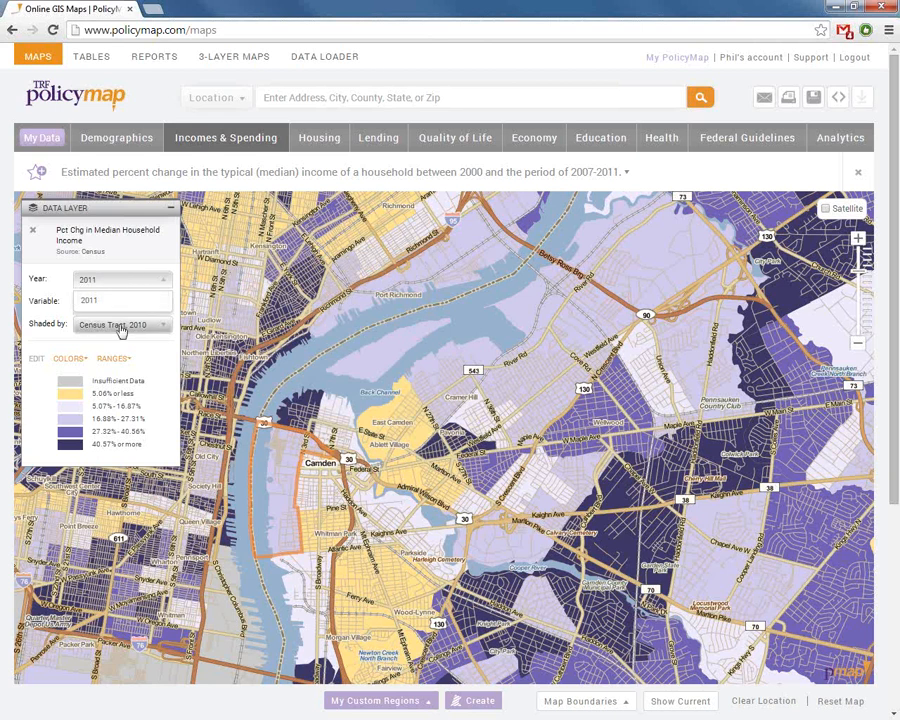
left_click(113, 306)
left_click(98, 322)
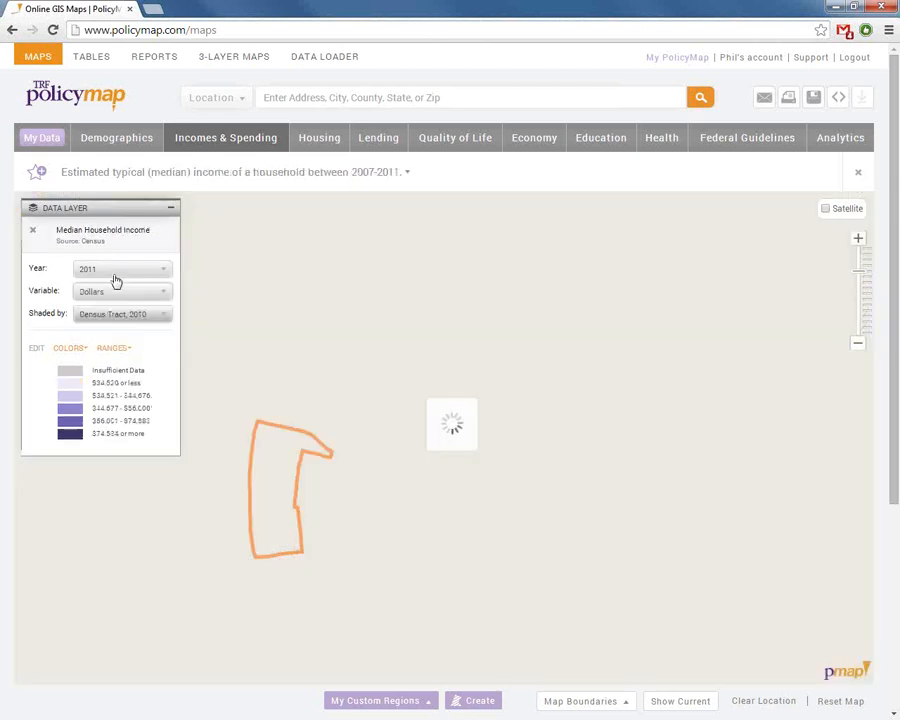
left_click(114, 268)
left_click(108, 314)
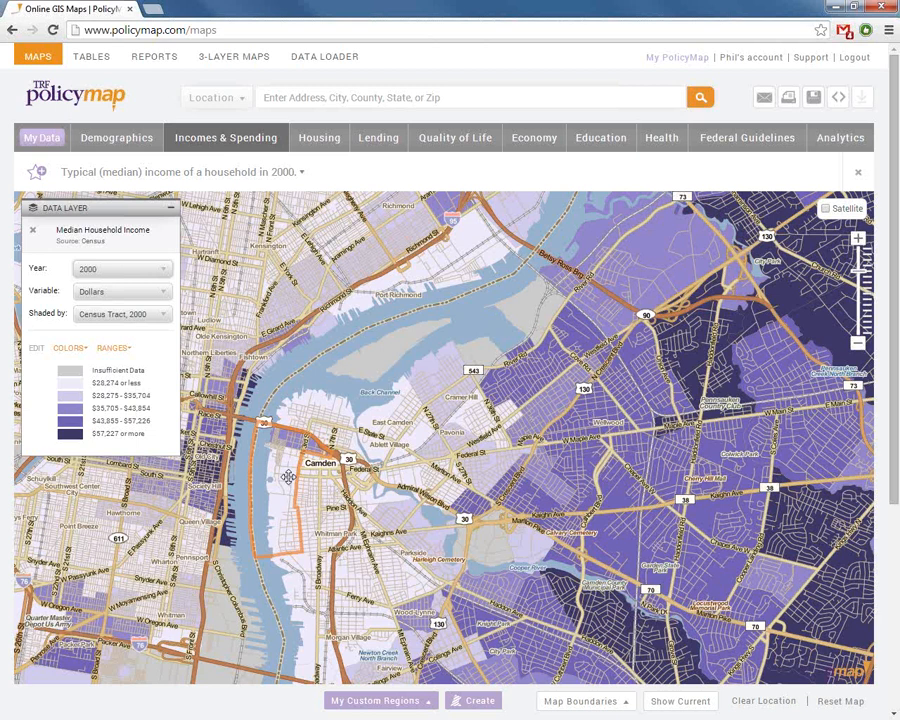
Compare tract and block group shading around Camden, and look up the 2000 income of the block group beside Rutgers State University-Camden
left_click_drag(336, 428, 428, 410)
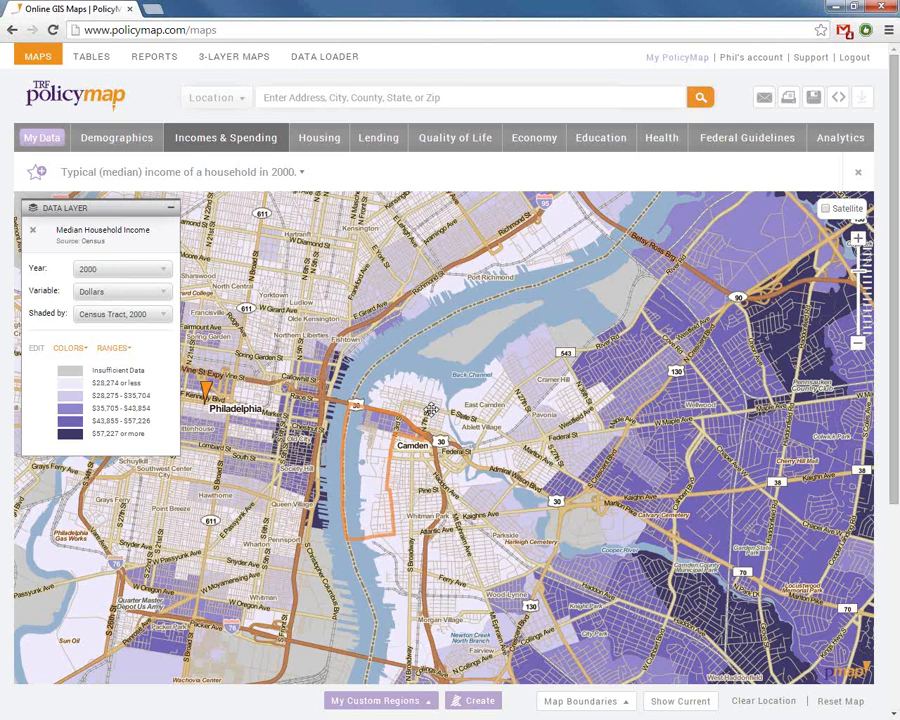
scroll(301, 474, "up", 1)
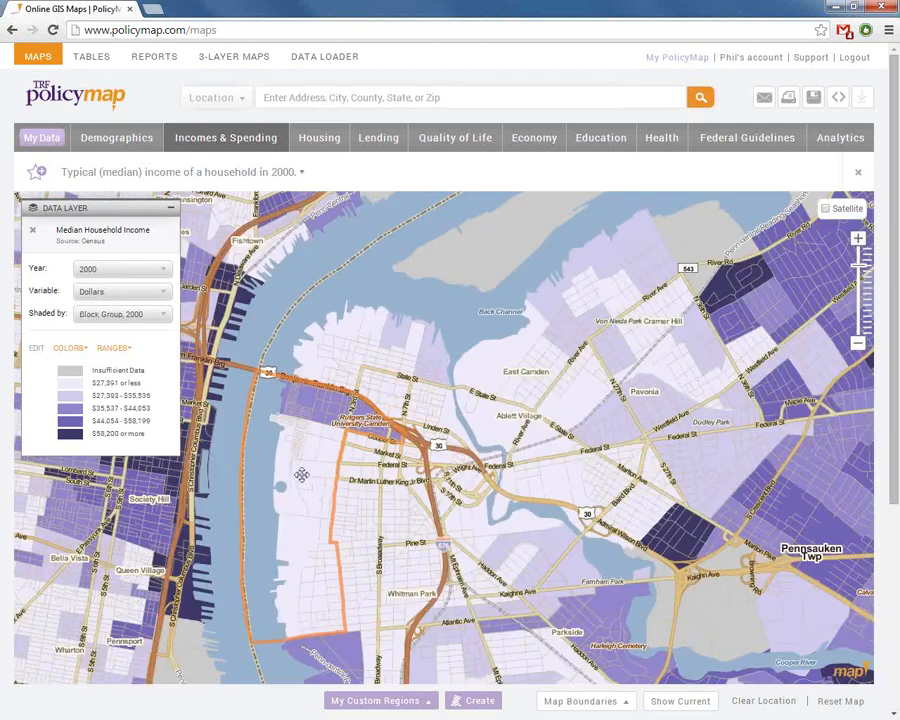
left_click_drag(301, 474, 402, 481)
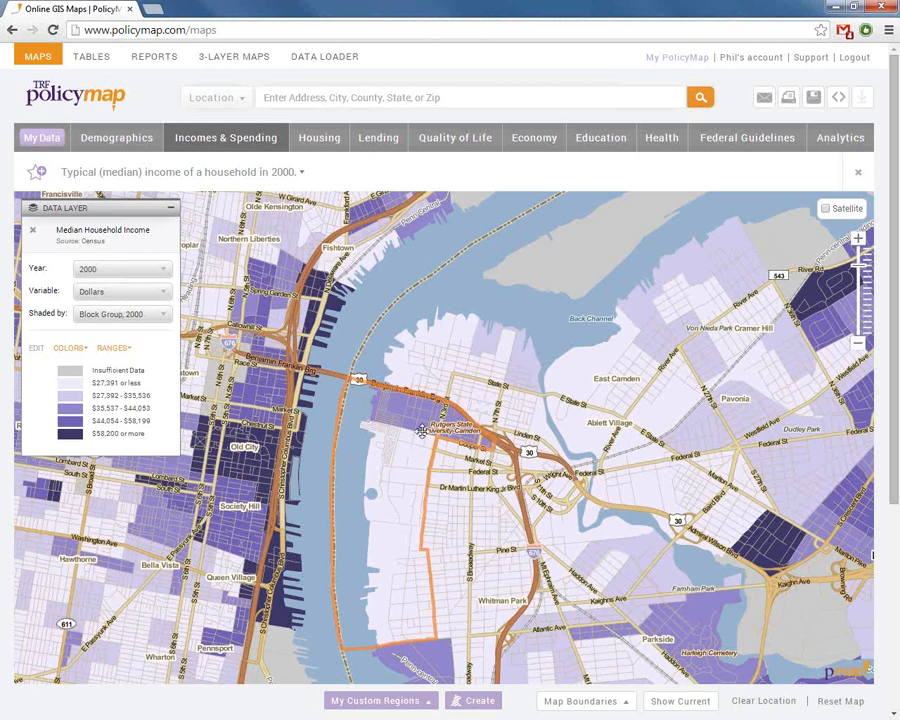
left_click(858, 345)
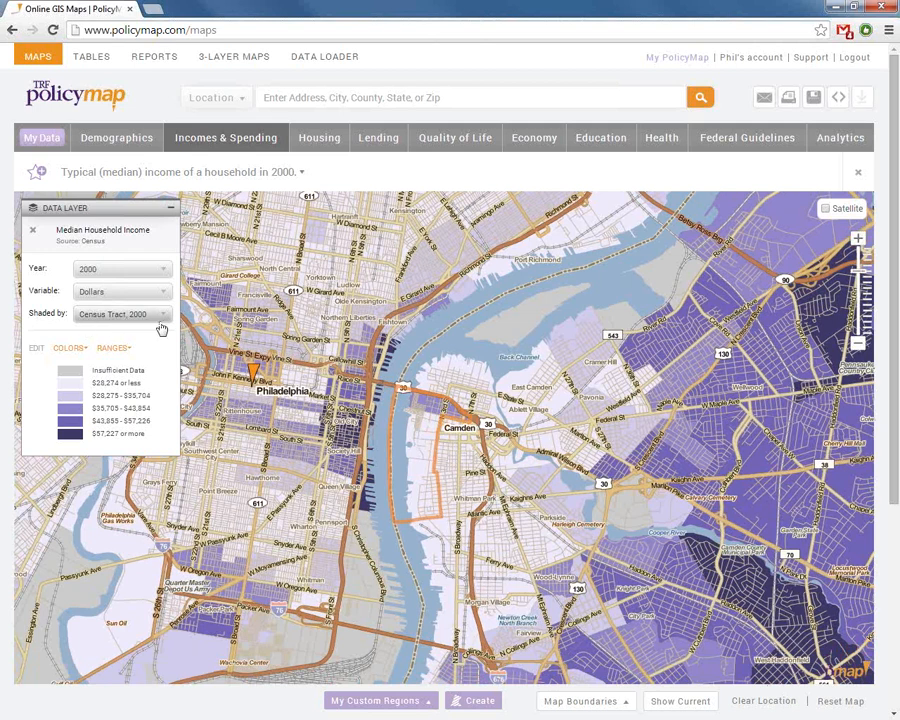
left_click(858, 240)
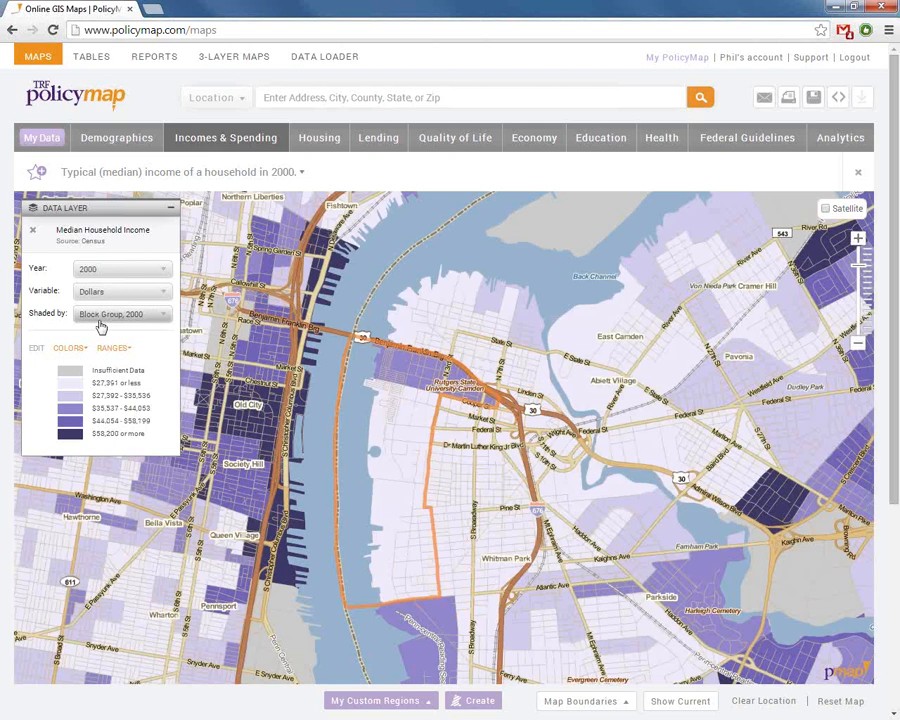
left_click(431, 372)
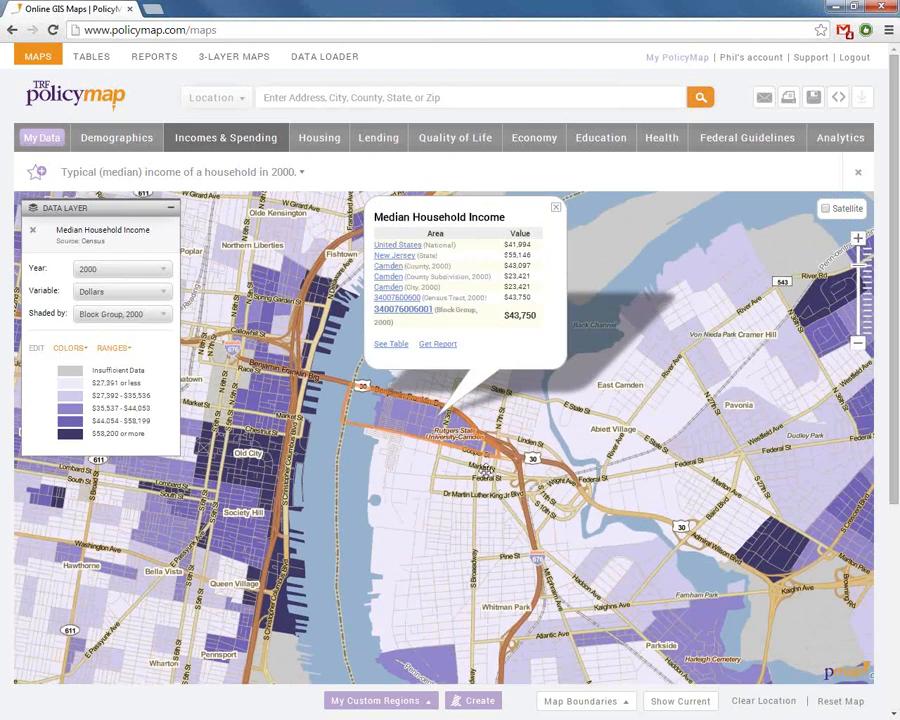
Set the income layer's year to 2011, look up the block group around Rutgers State University-Camden, and close its popup
left_click(115, 268)
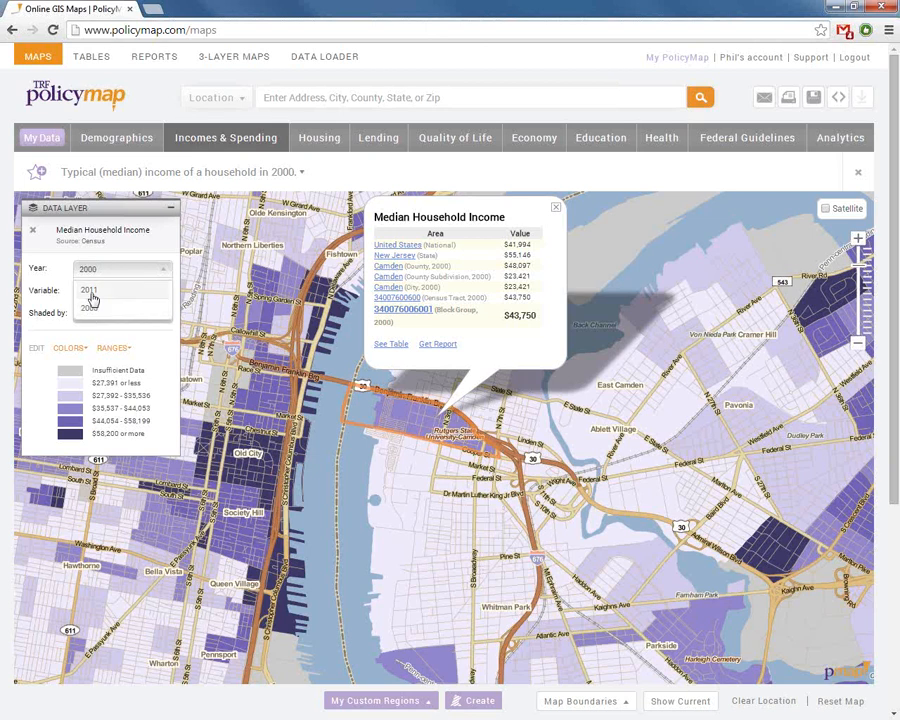
left_click(91, 292)
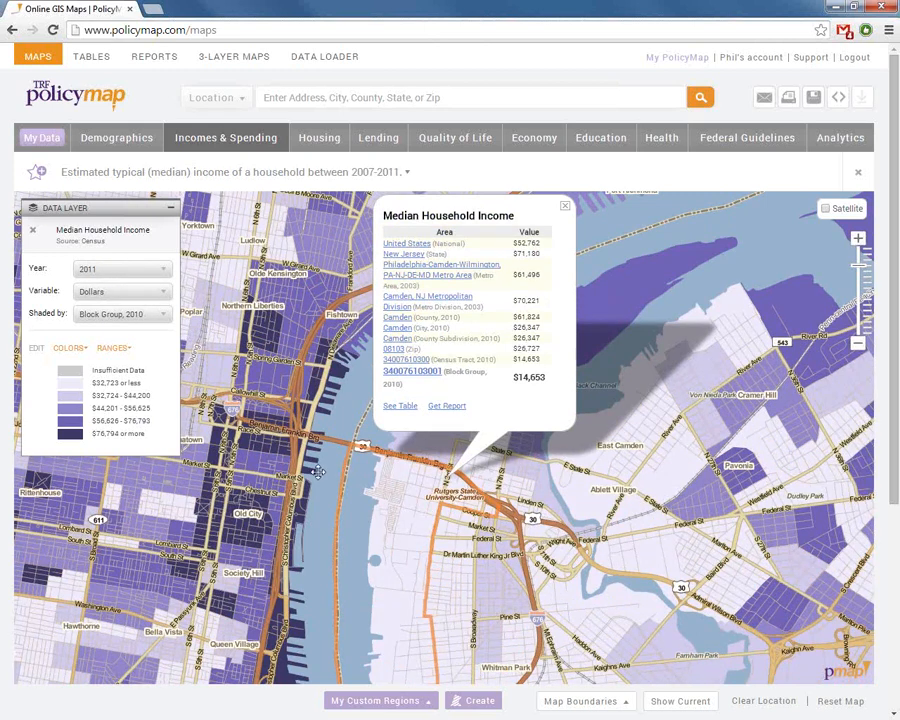
left_click_drag(318, 472, 316, 483)
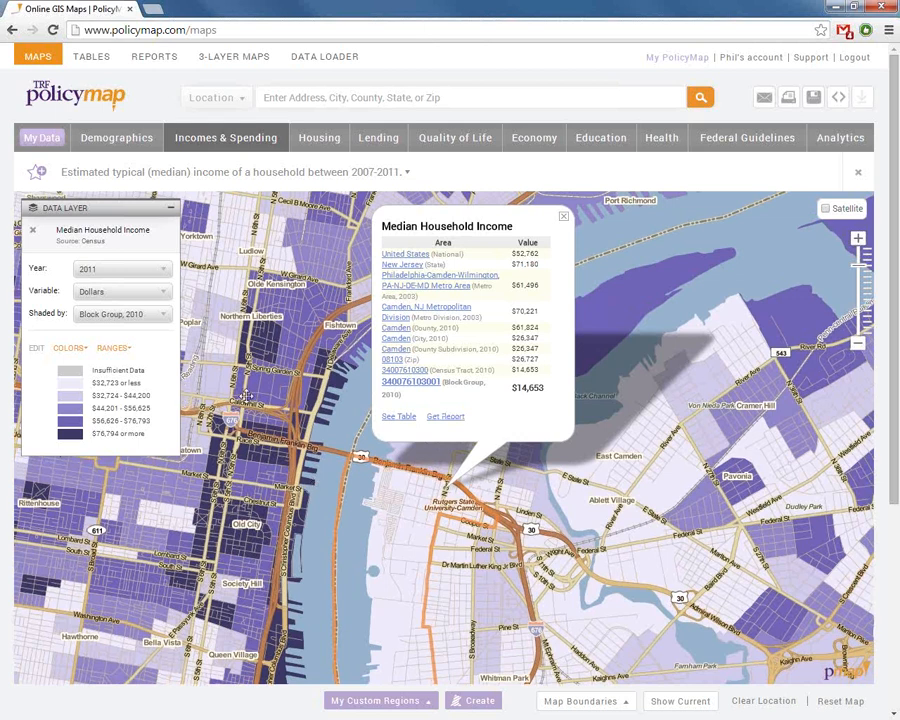
left_click(564, 220)
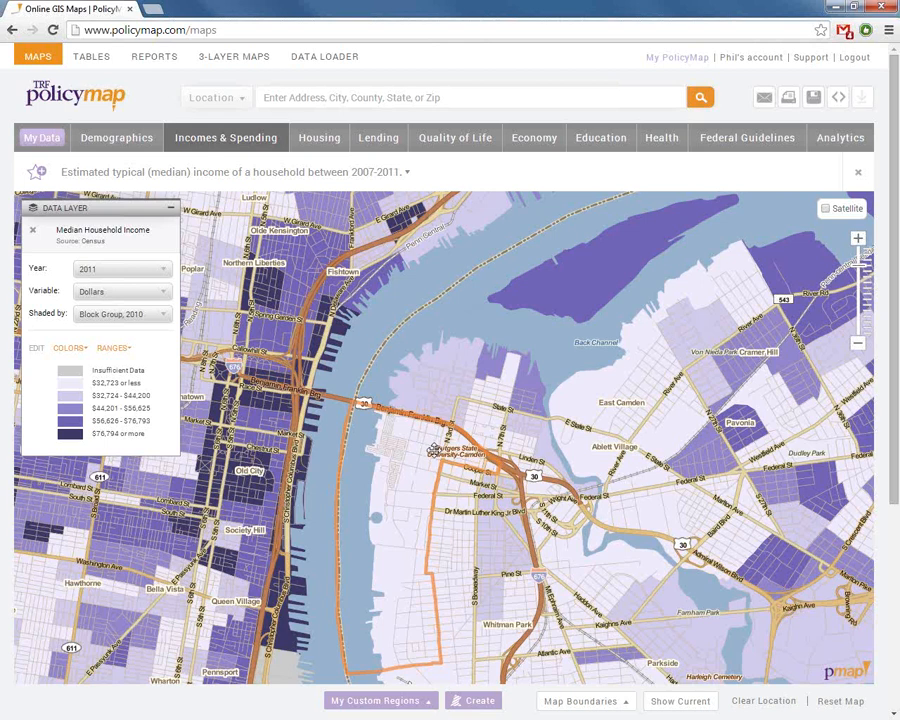
left_click_drag(402, 447, 410, 439)
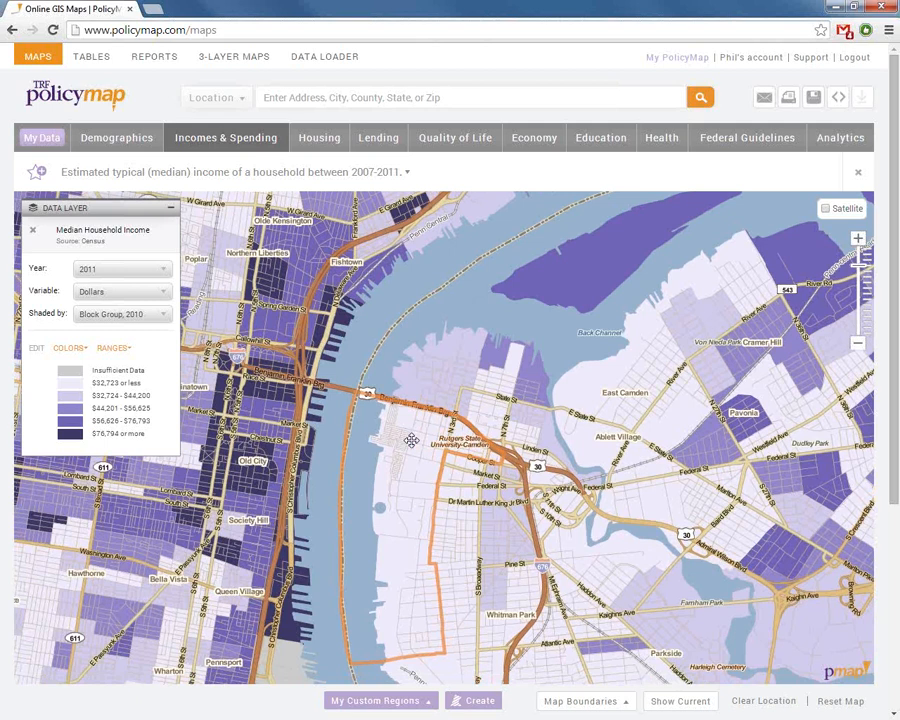
left_click_drag(411, 440, 433, 413)
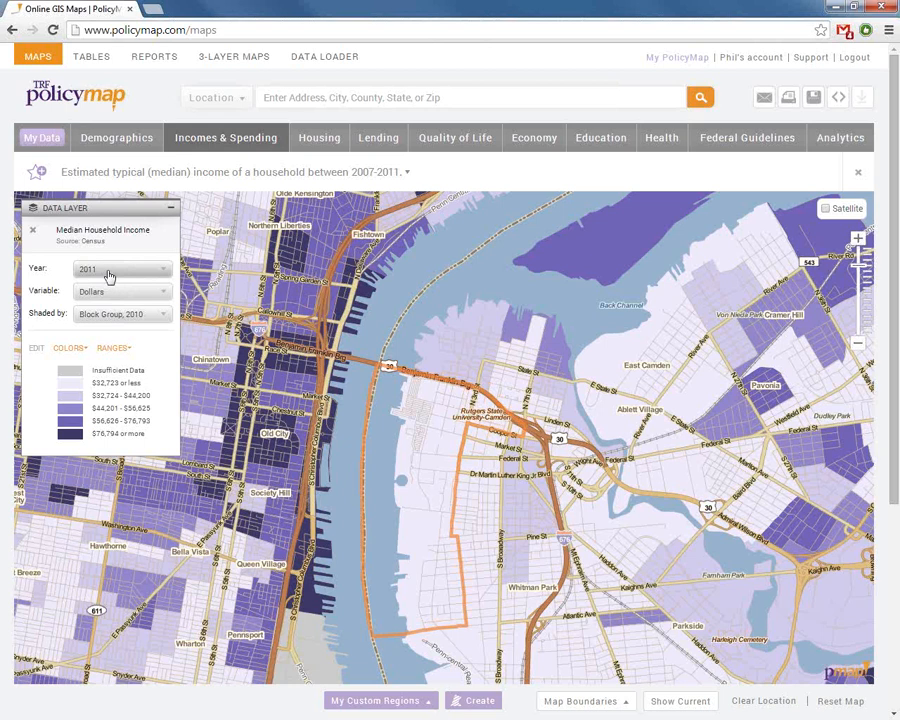
Load the total Population layer from the Demographics data and show it as Percent change
left_click(112, 142)
left_click(92, 218)
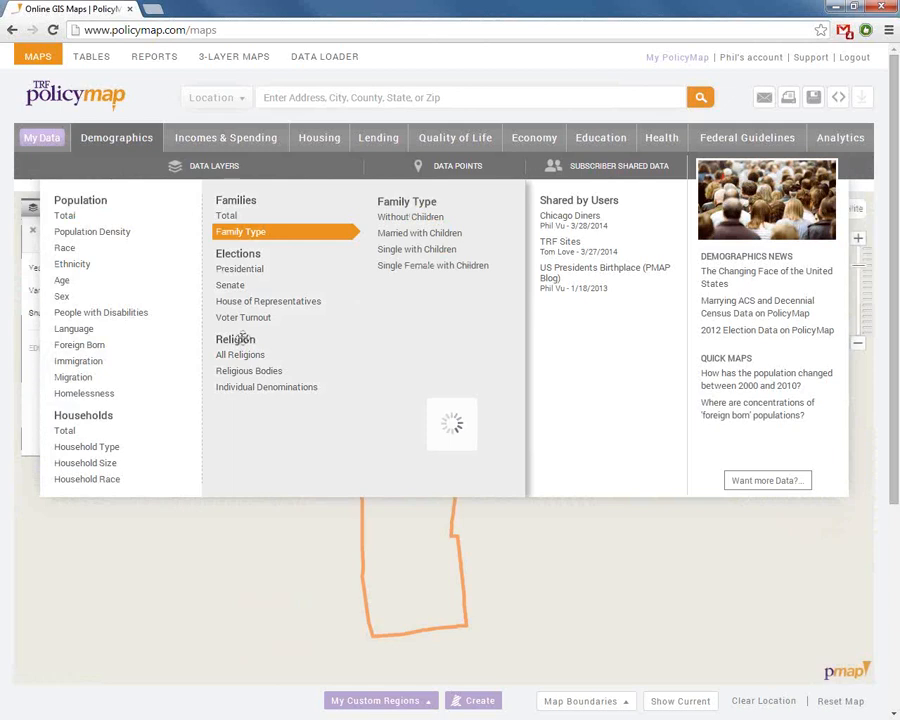
left_click(122, 292)
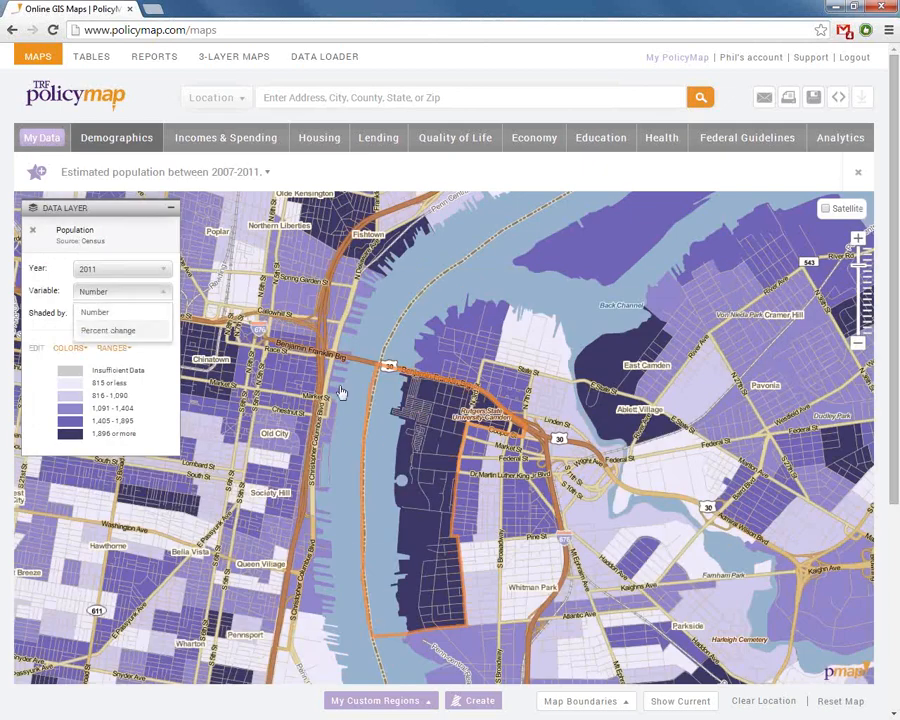
left_click(114, 329)
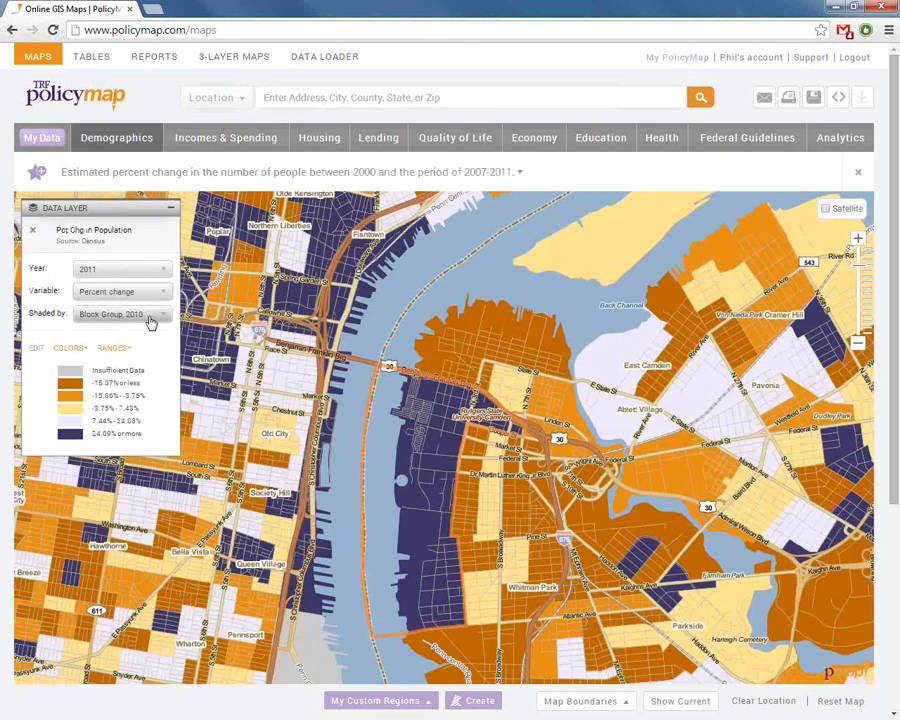
Switch the Population layer's variable from percent change to Number and set its year to 2000
left_click(150, 318)
left_click(150, 318)
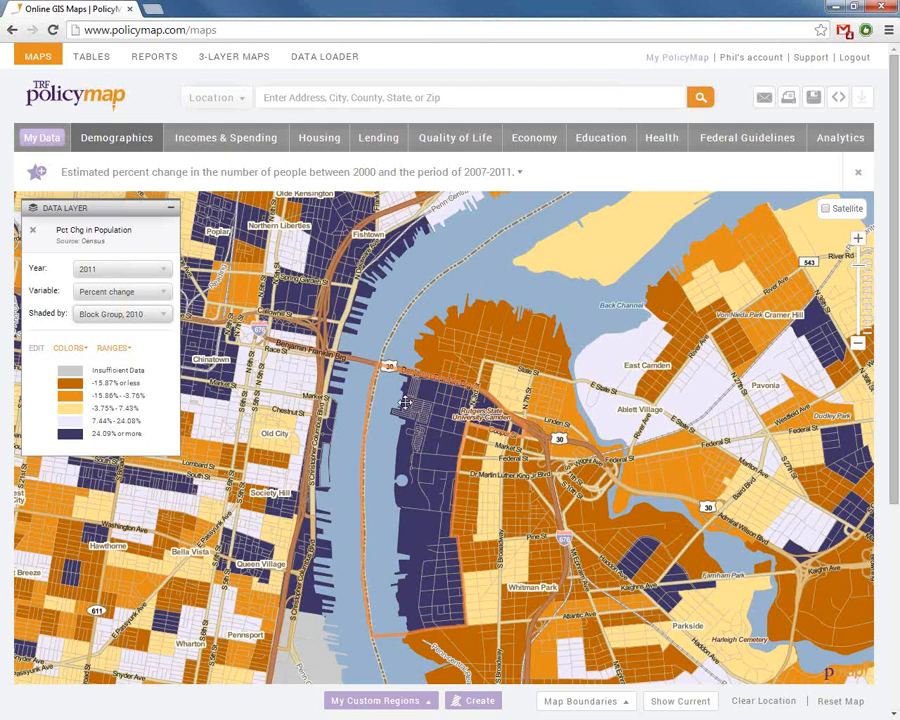
left_click(112, 272)
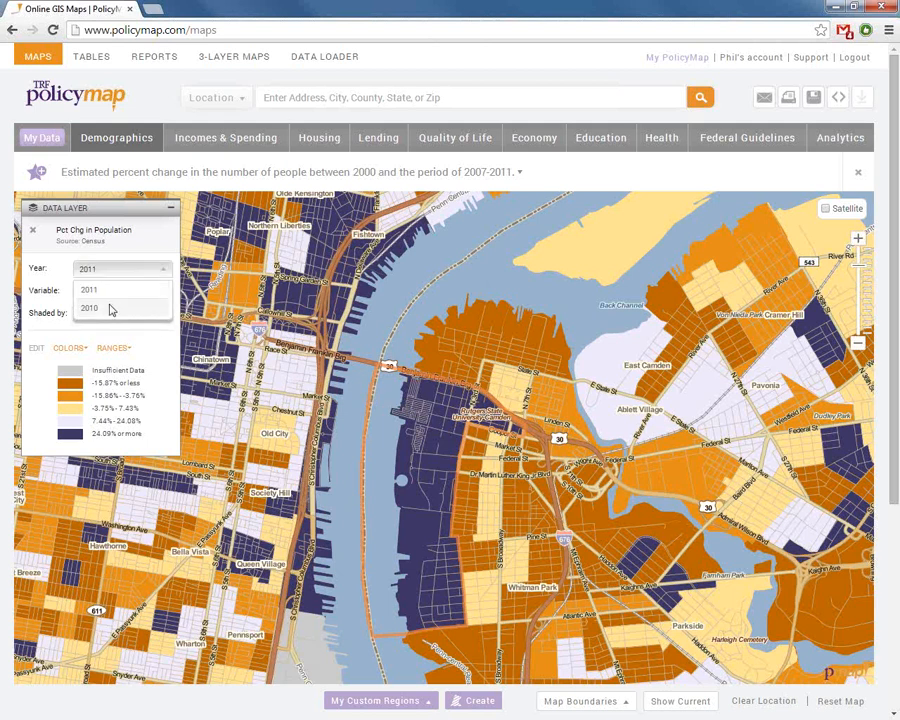
left_click(111, 304)
left_click(112, 292)
left_click(112, 310)
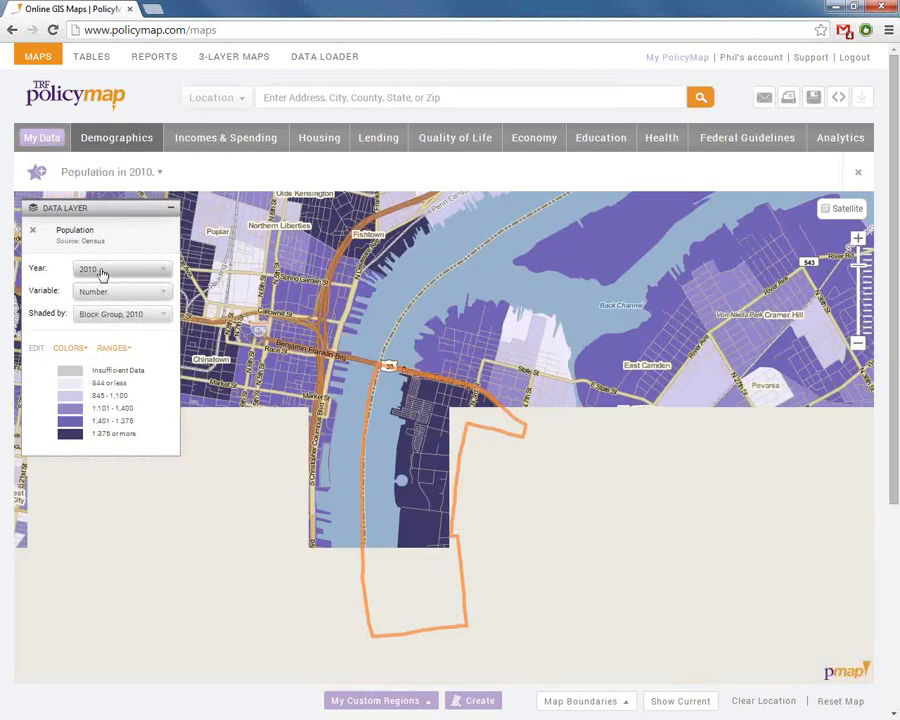
left_click(104, 270)
left_click(104, 325)
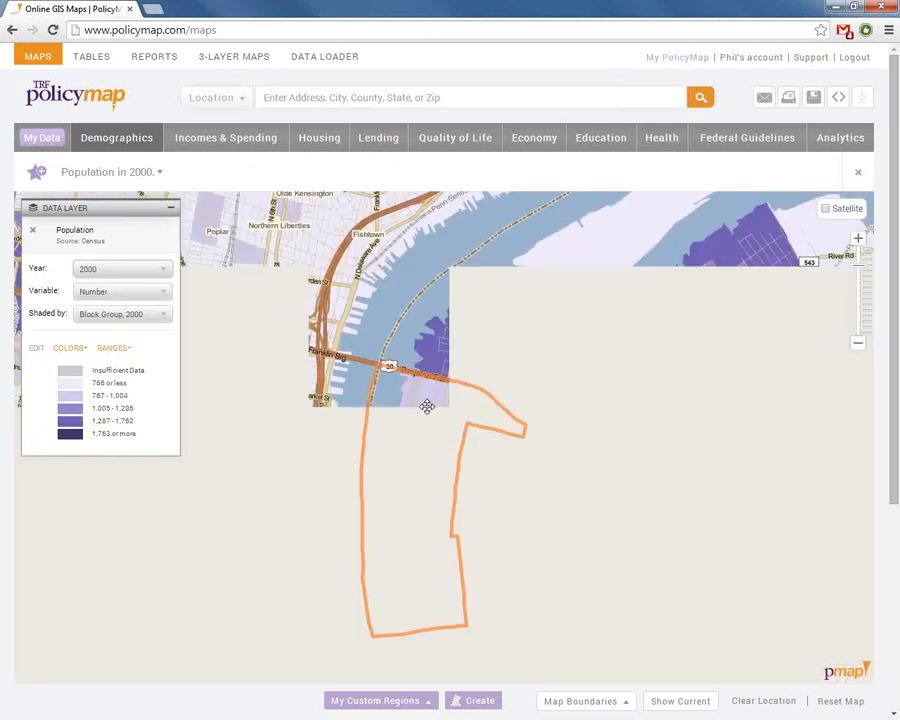
Look up the population of the block group beside Rutgers State University-Camden for 2000 and 2010, and close the popup
left_click(432, 402)
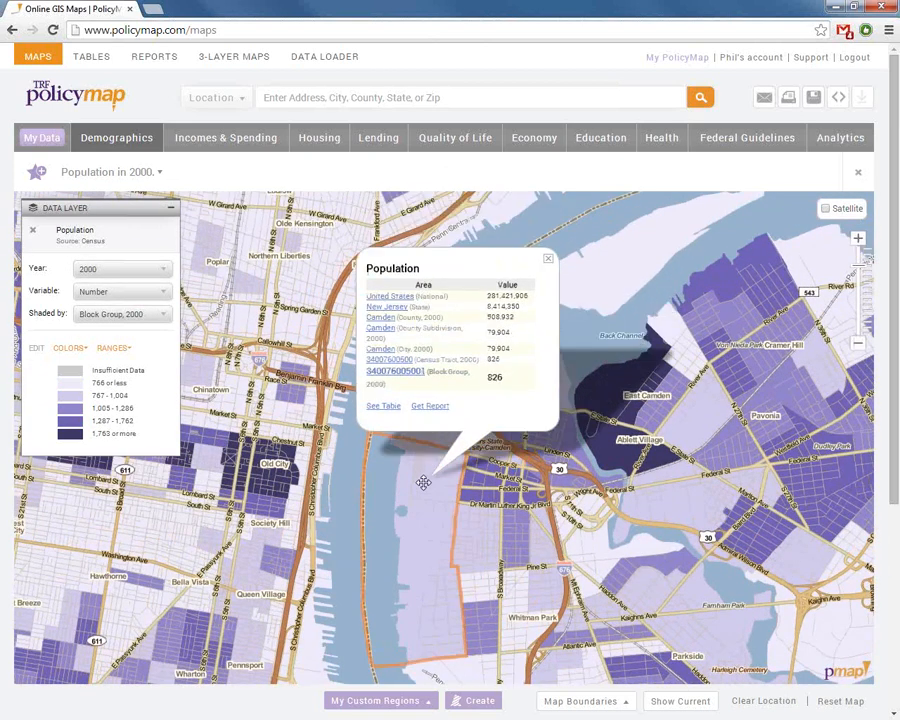
left_click(112, 271)
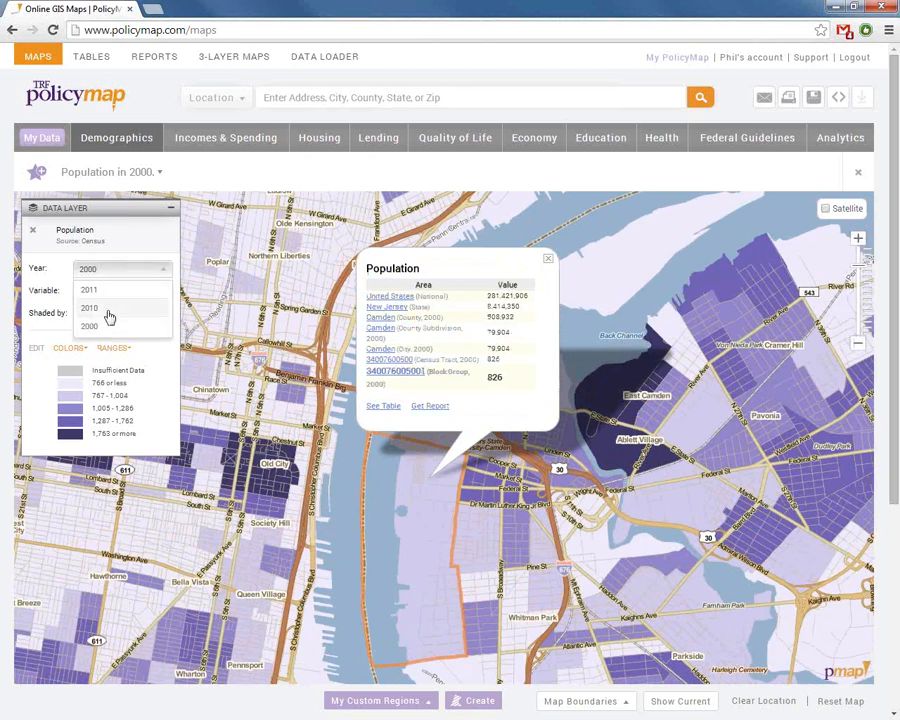
left_click(110, 306)
left_click(434, 432)
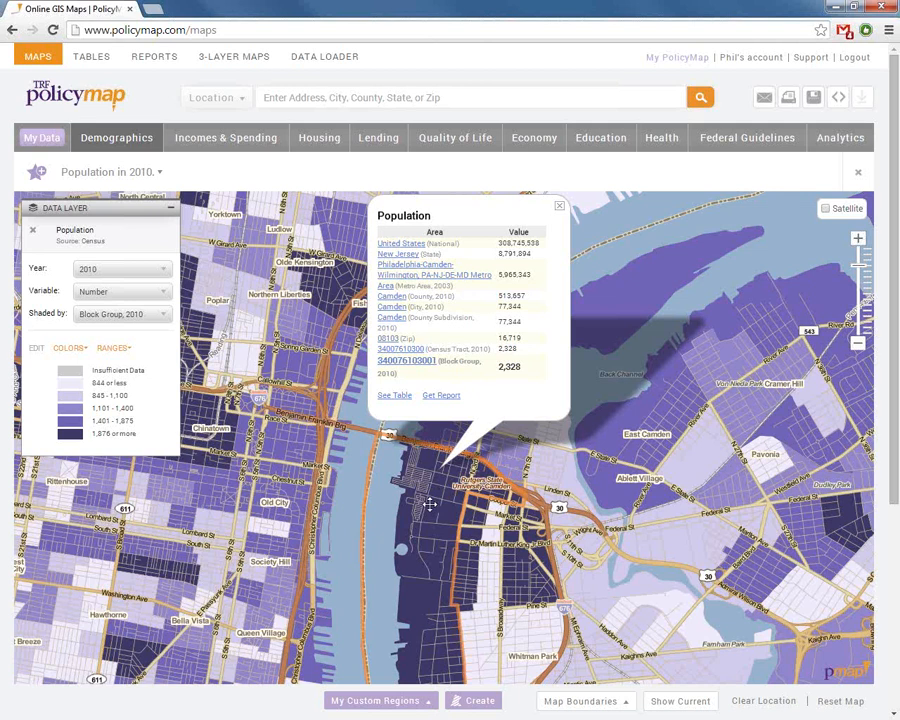
left_click_drag(430, 505, 432, 466)
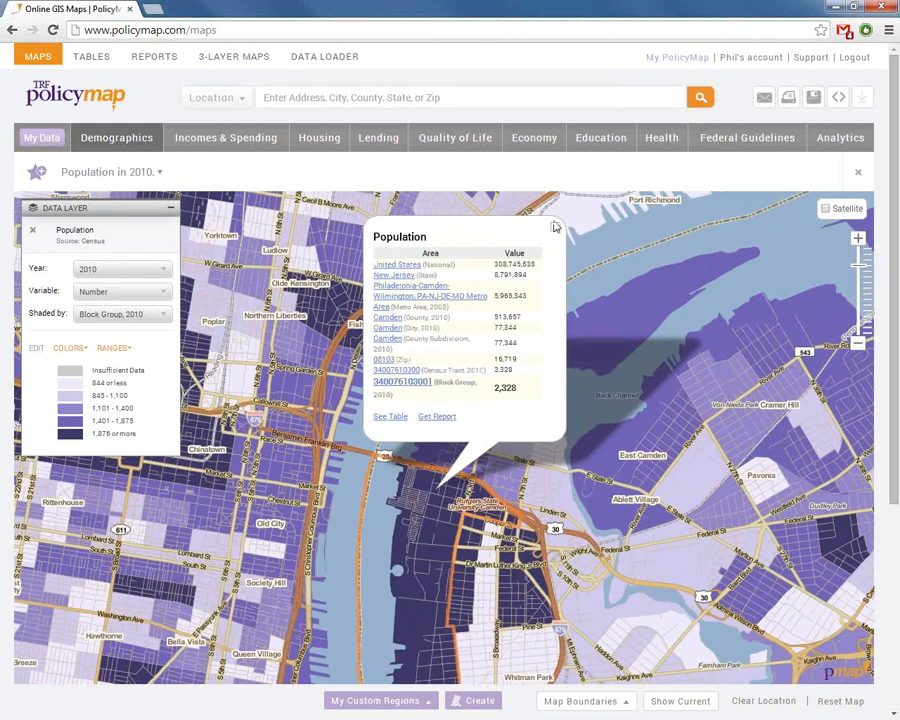
left_click_drag(487, 374, 525, 283)
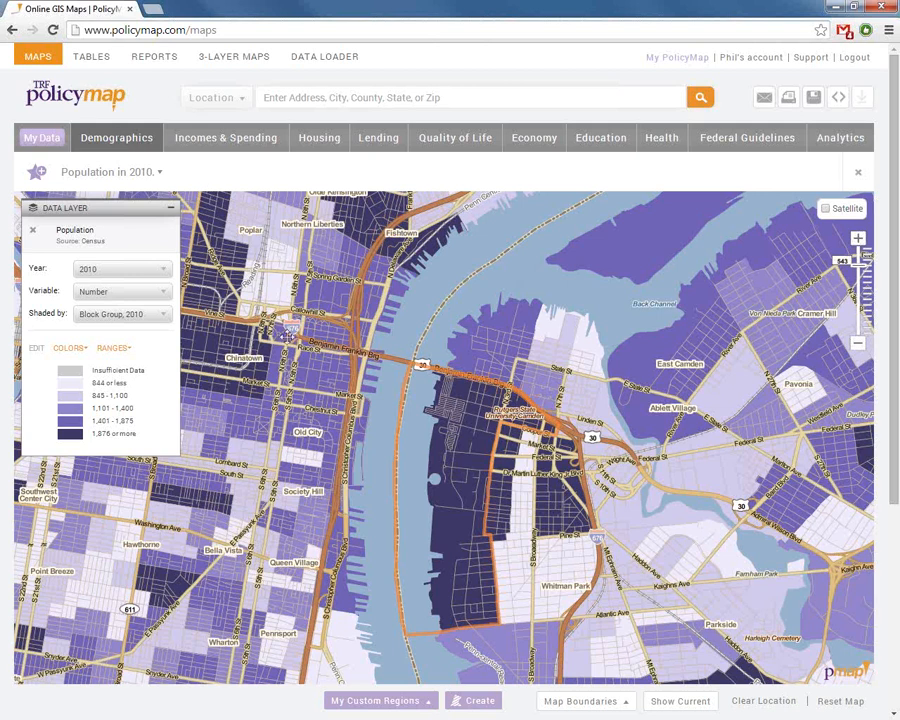
left_click_drag(289, 366, 286, 344)
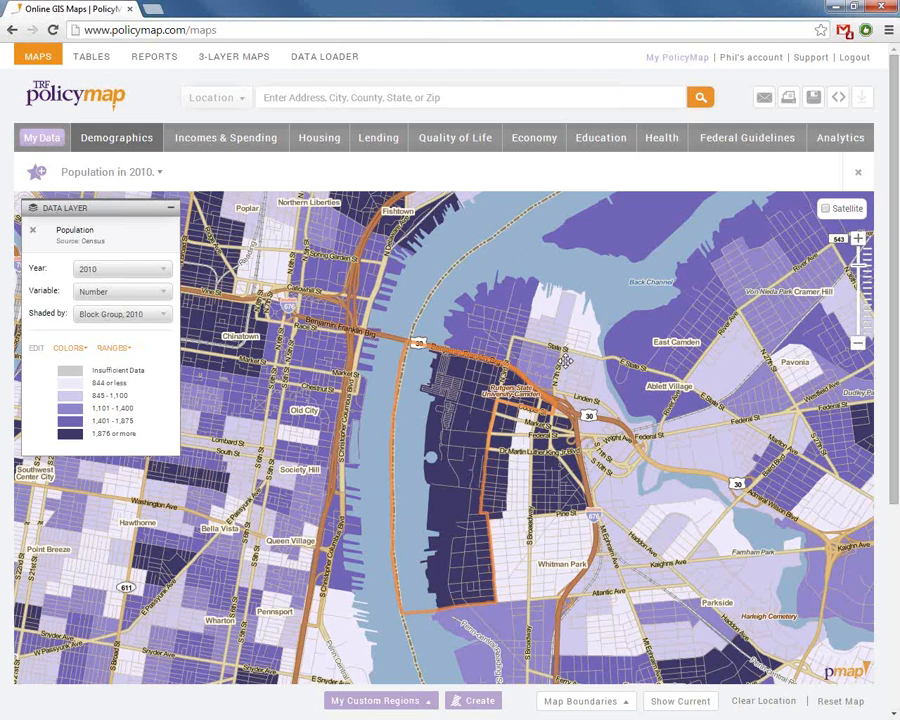
left_click_drag(494, 377, 549, 376)
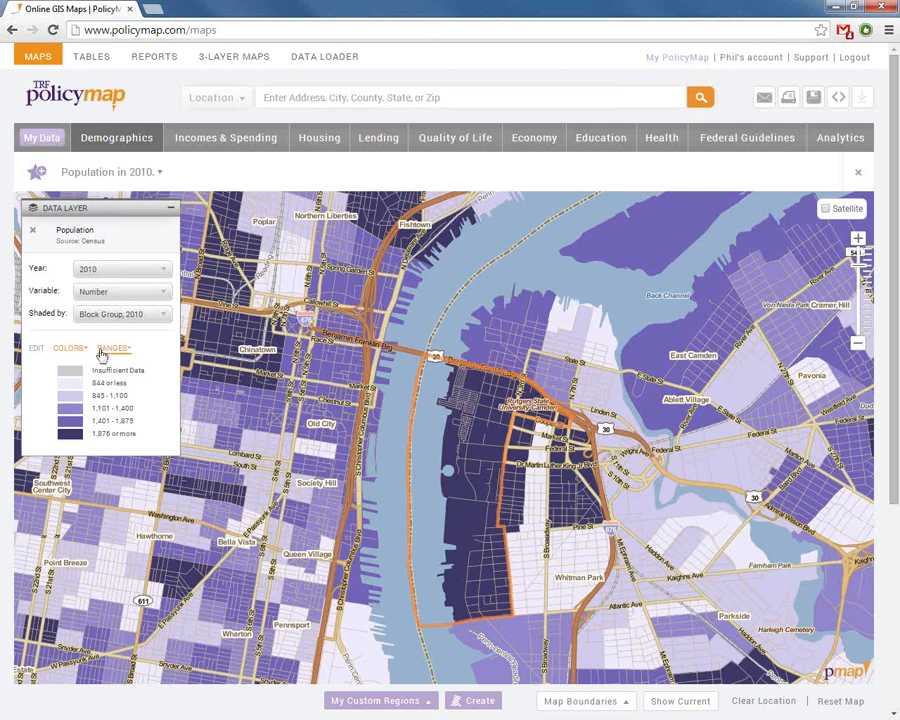
Set the Population layer's year to 2000 and review its legend ranges without changing them
left_click(116, 271)
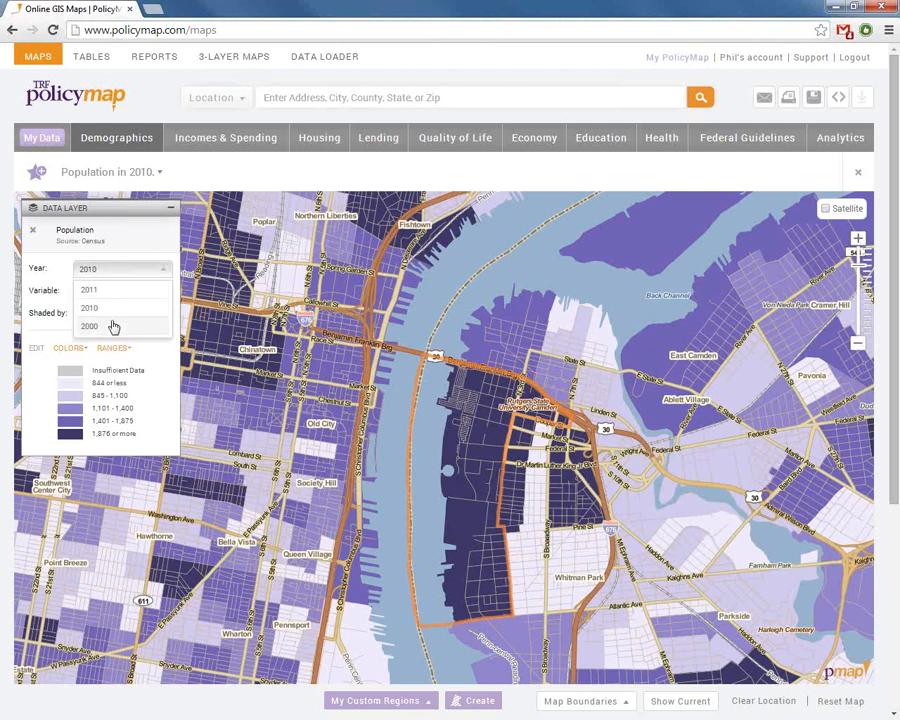
left_click(112, 328)
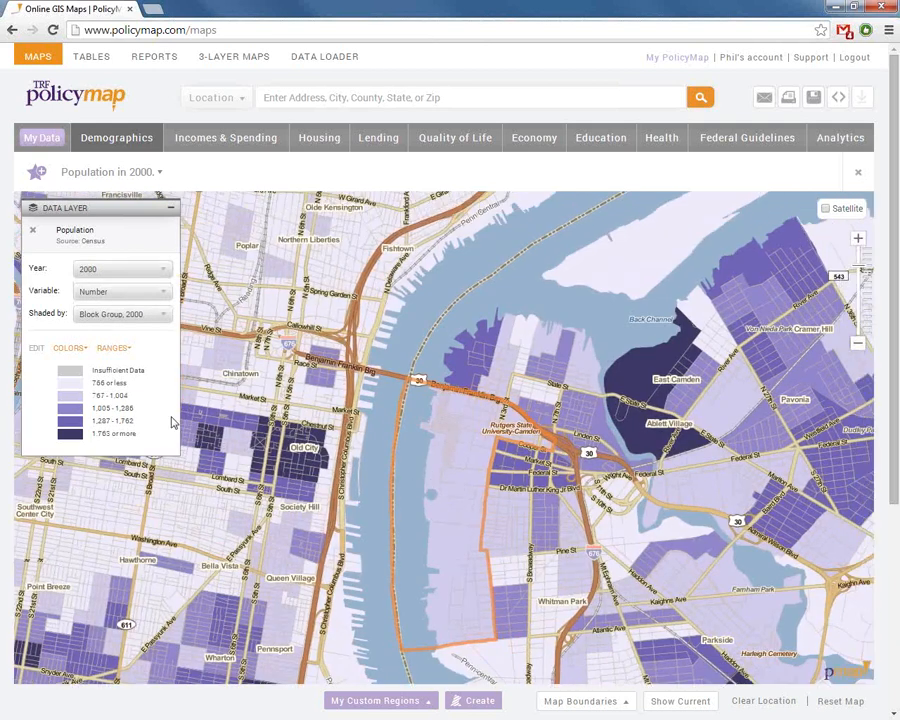
left_click(114, 350)
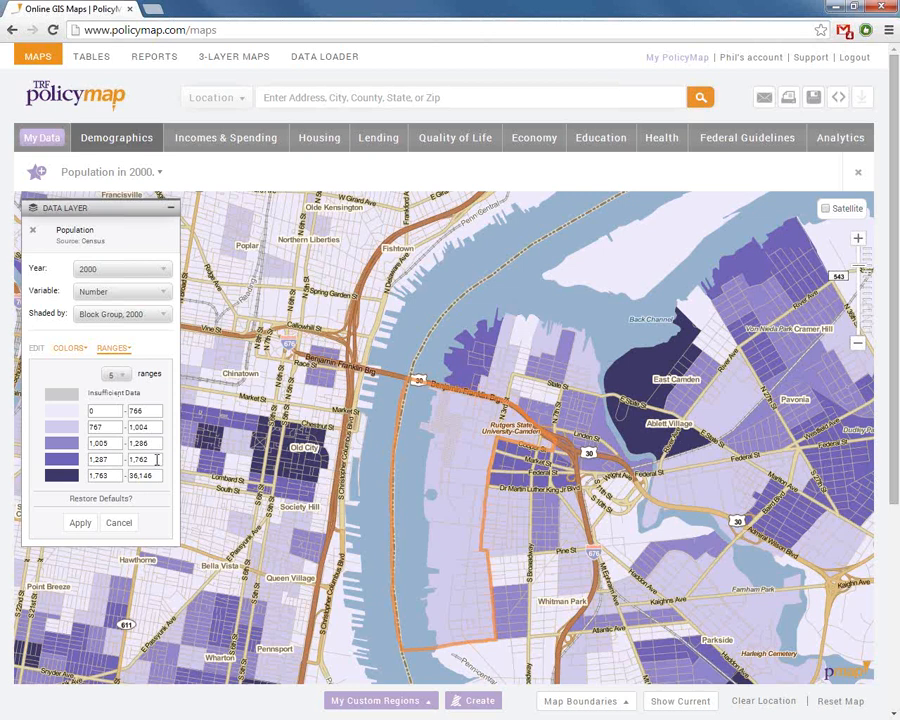
left_click(117, 524)
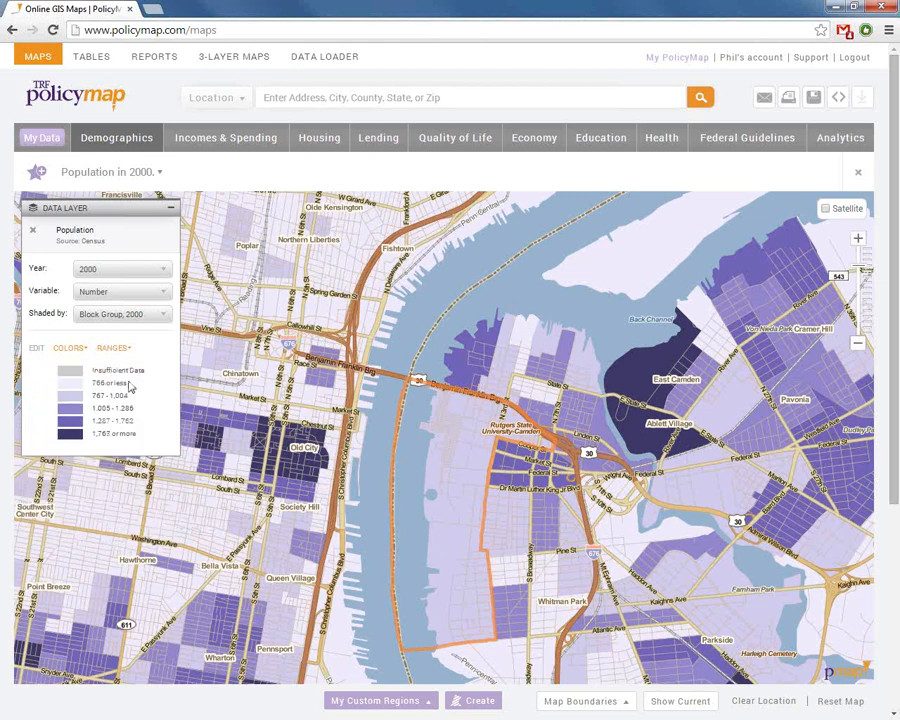
Load the percent Asian population layer from the Demographics race data and set its year to 2000
left_click(122, 142)
mouse_move(93, 250)
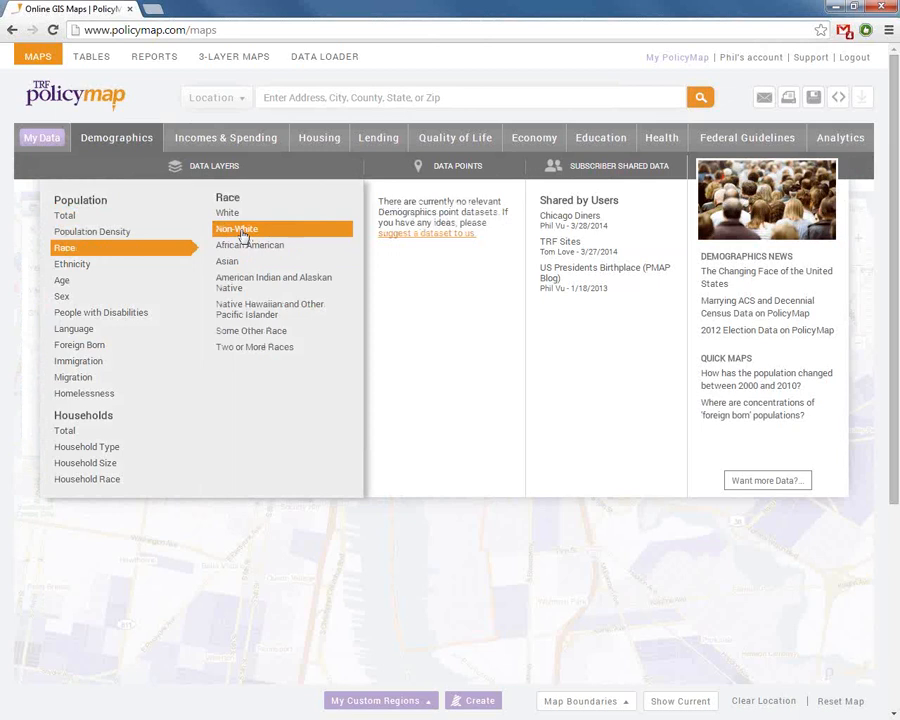
mouse_move(238, 260)
left_click(392, 230)
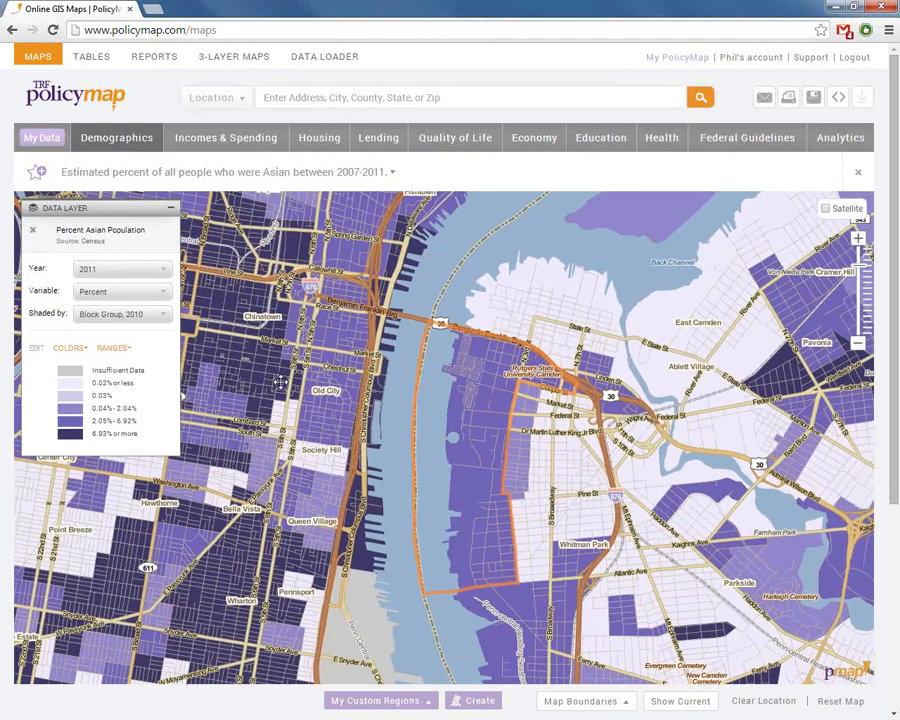
left_click(100, 270)
left_click(106, 328)
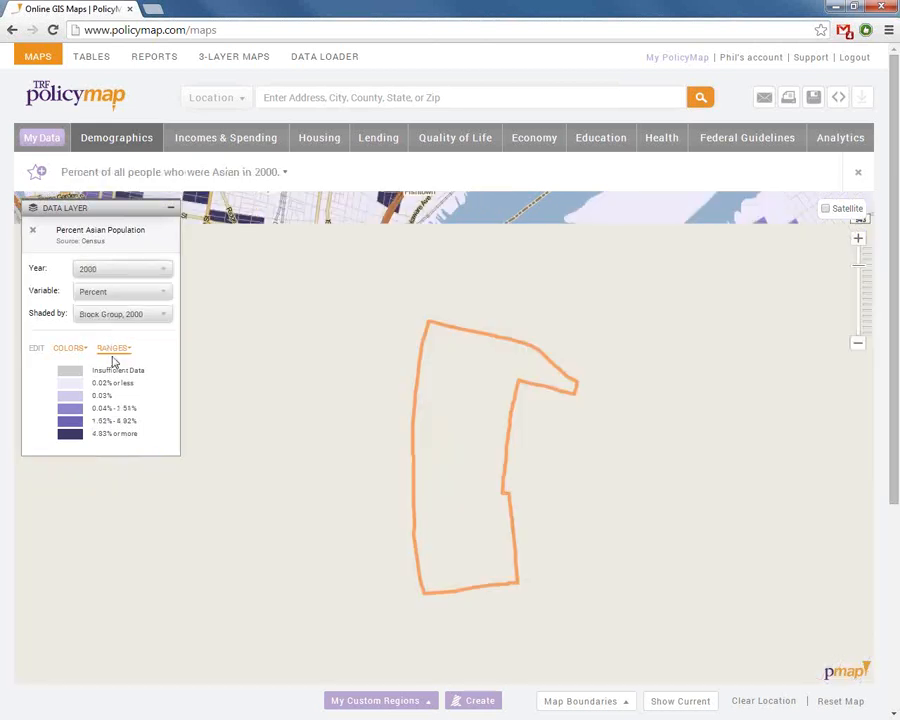
Edit the Asian population layer's ranges, ending the fourth range at 10% and the third range at 5%
left_click(113, 350)
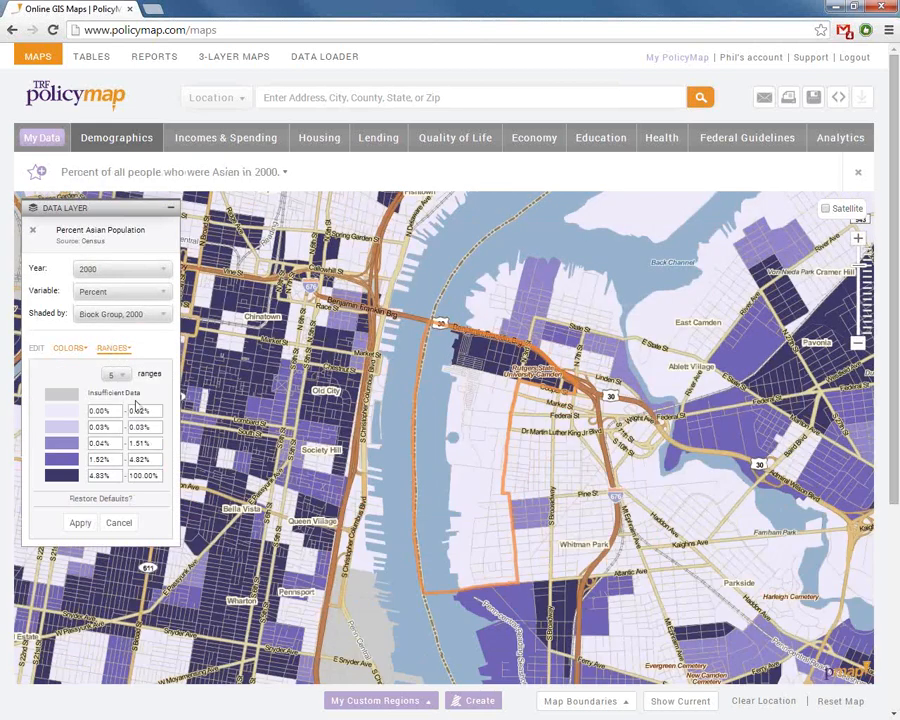
left_click(146, 459)
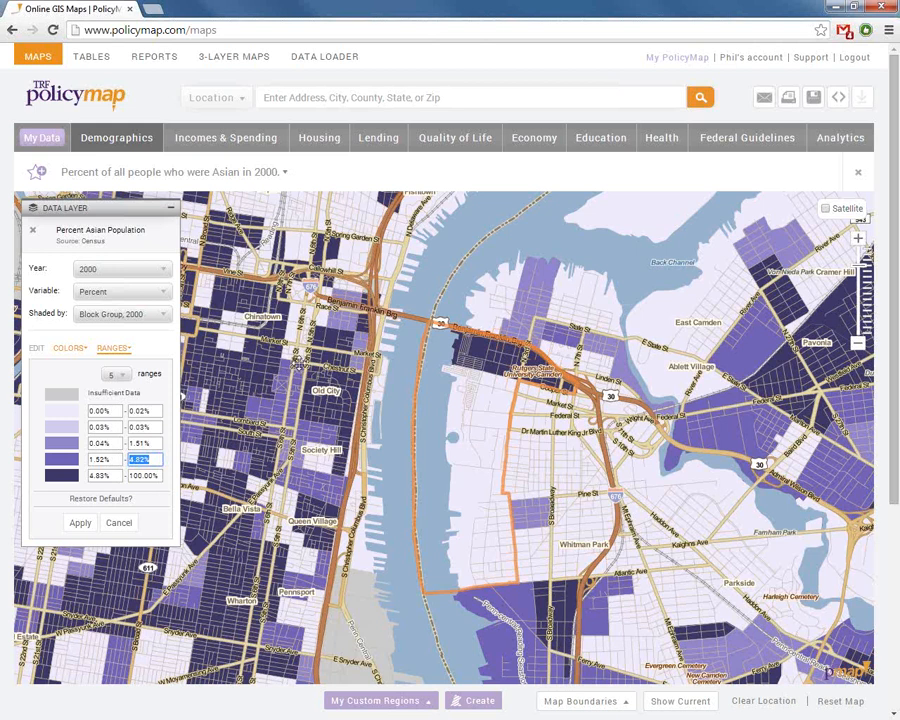
left_click_drag(280, 328, 353, 356)
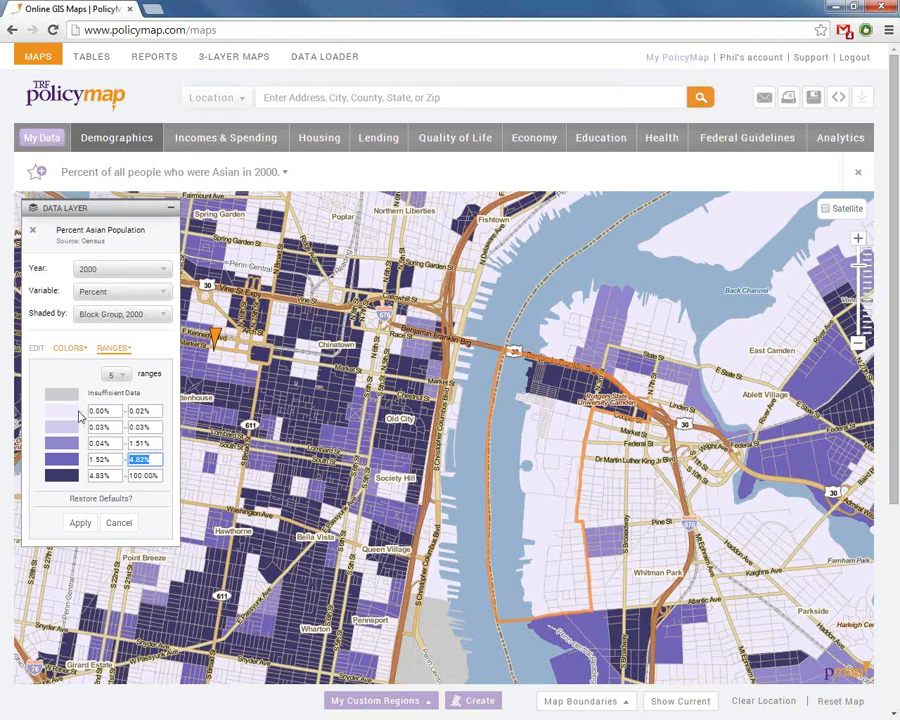
left_click(156, 458)
left_click_drag(157, 458, 120, 457)
type("10")
left_click(133, 443)
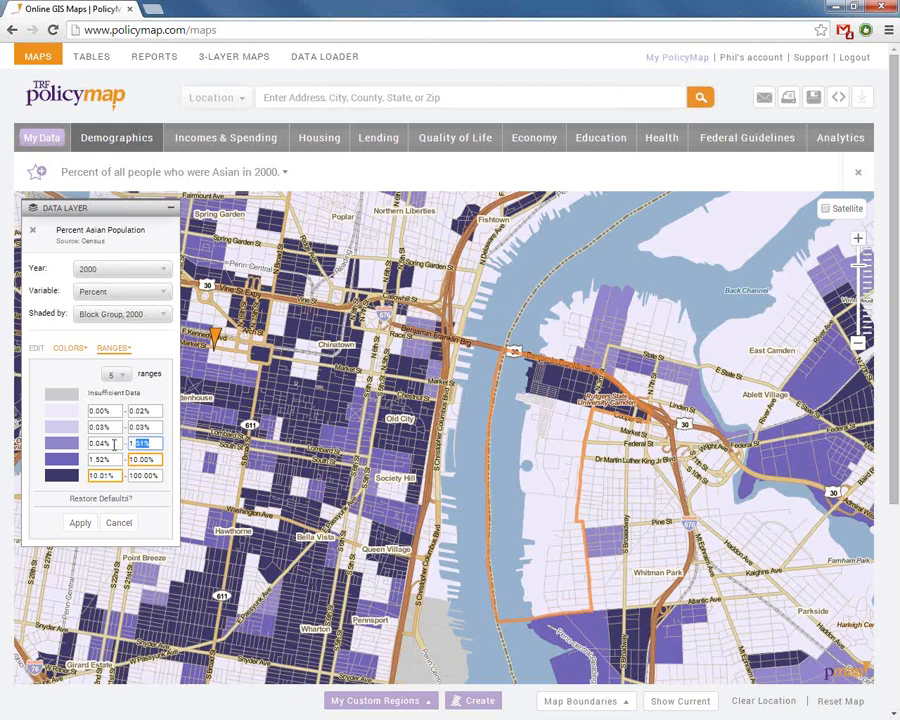
type("5")
End the second range at 2.5% and the first range at 1%, and apply the custom ranges
left_click(135, 427)
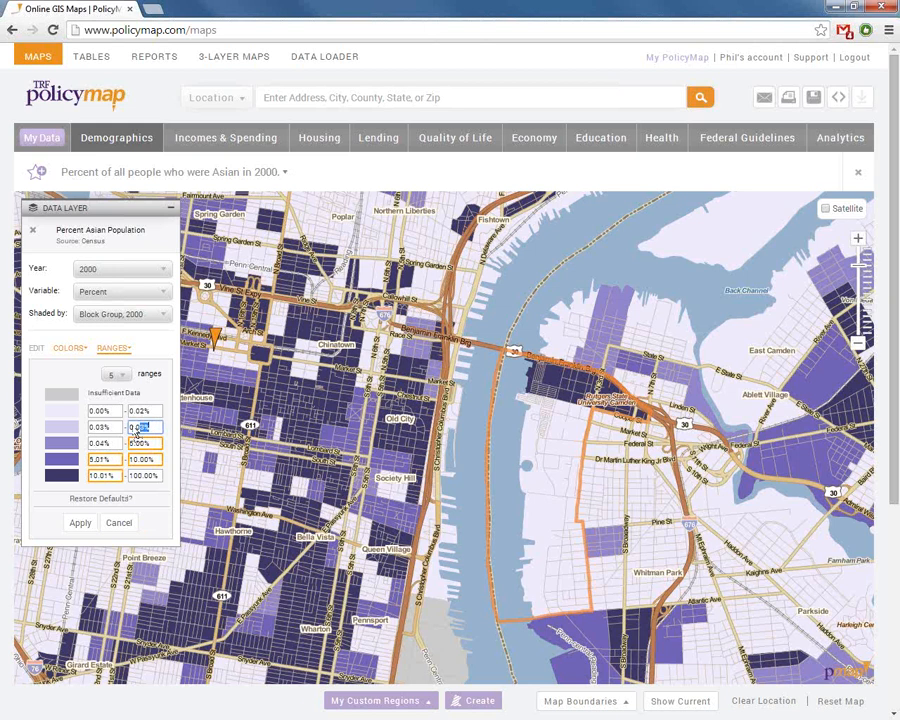
type("0")
left_click_drag(150, 427, 122, 411)
type("2.5")
type("1")
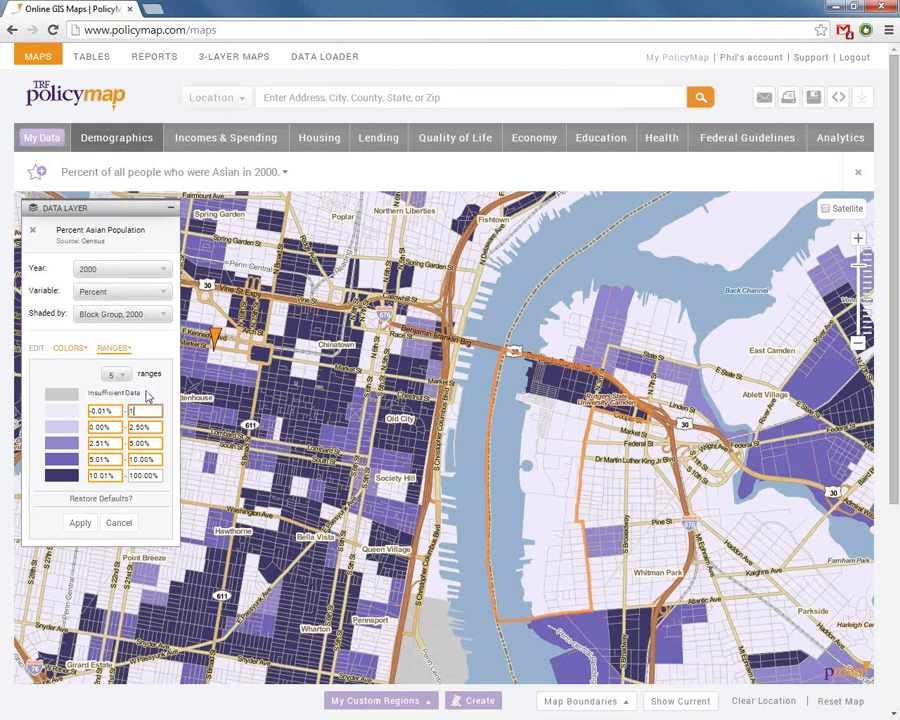
key("Return")
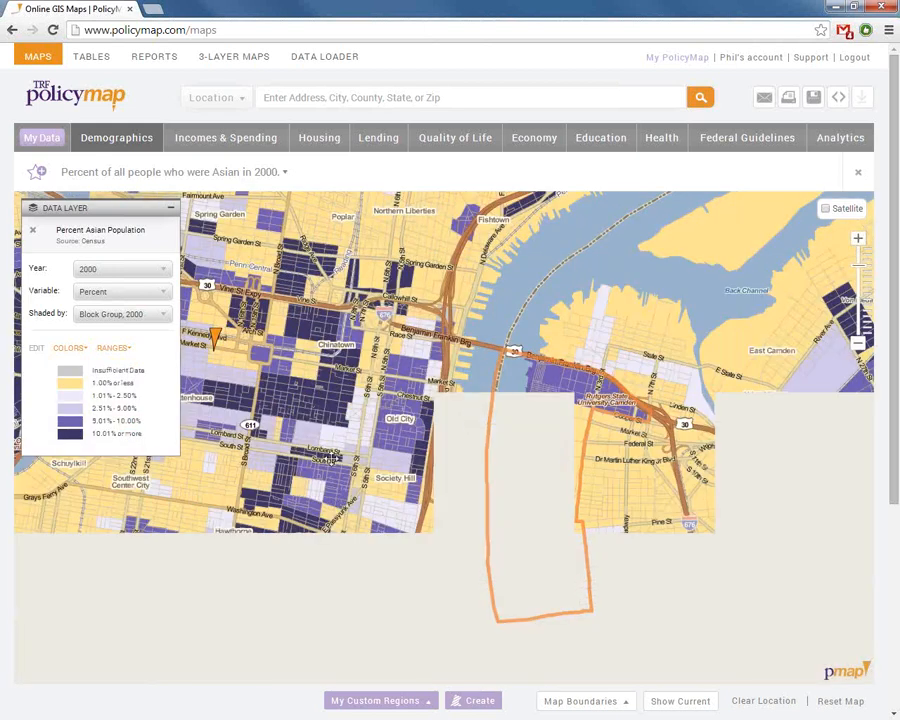
Add the HUD Multifamily data points from the Housing data and remove the Asian population layer
left_click_drag(331, 456, 356, 450)
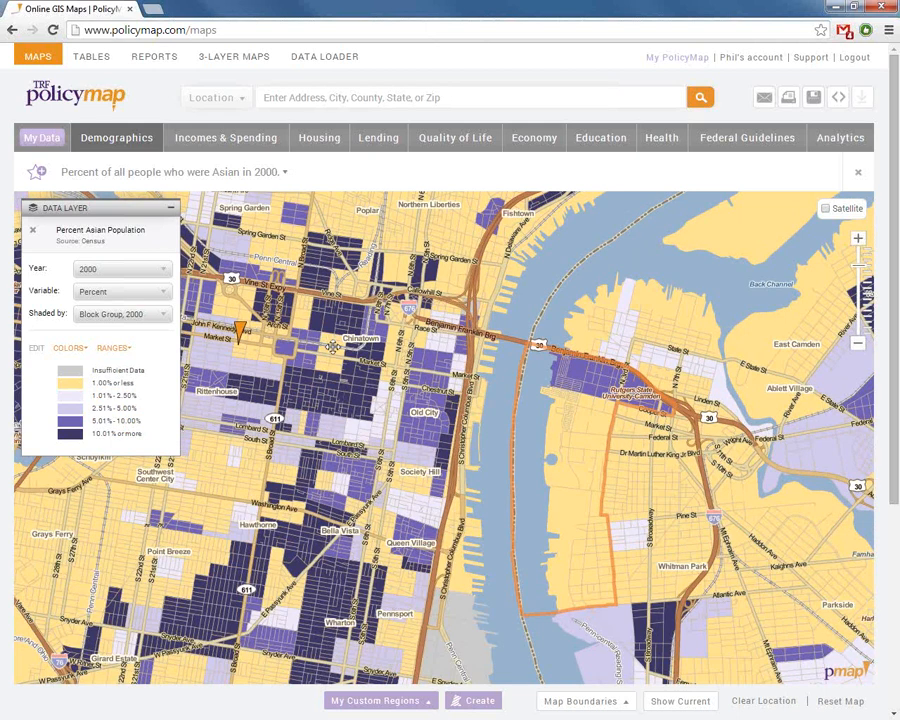
left_click_drag(370, 352, 353, 380)
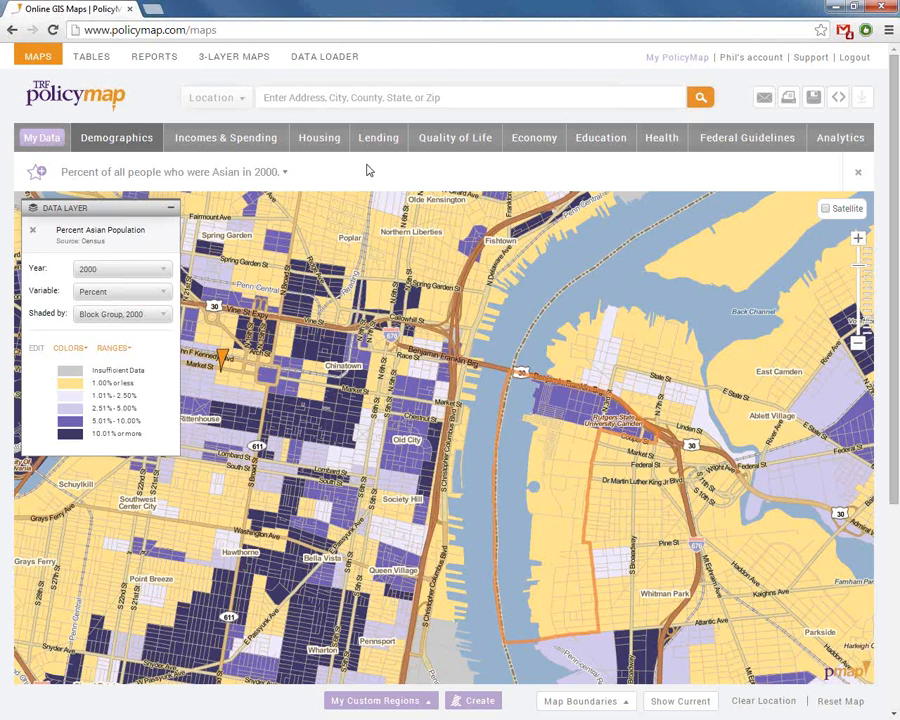
left_click(325, 142)
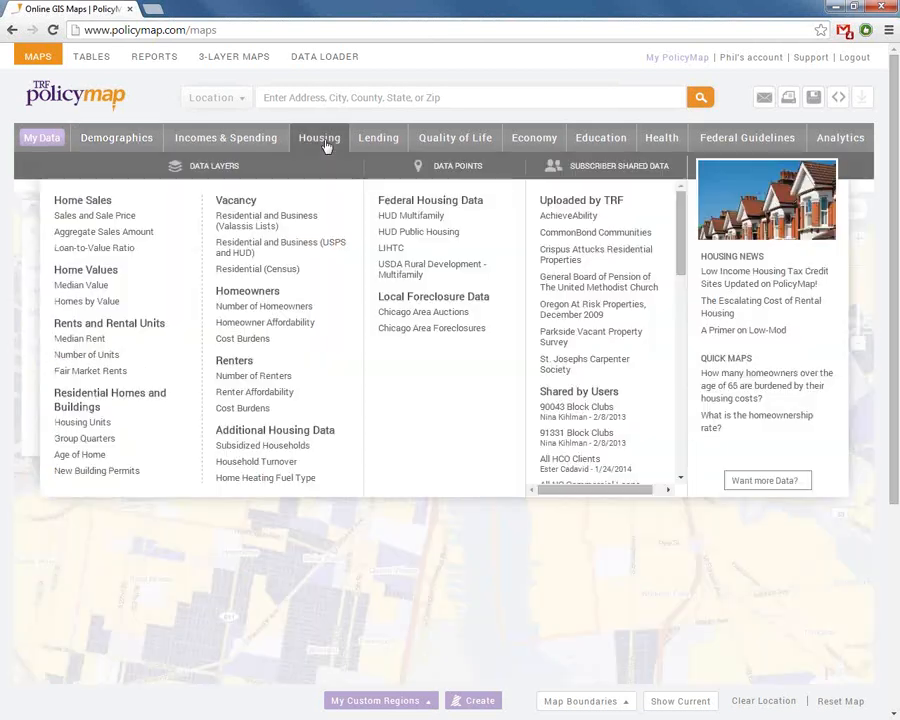
left_click(426, 215)
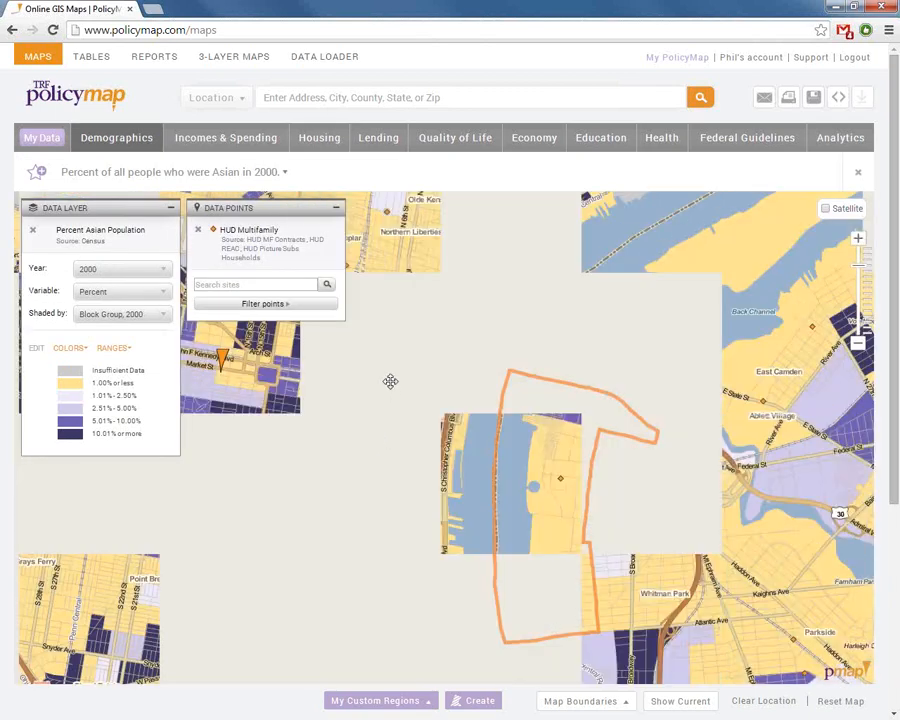
left_click_drag(393, 419, 470, 434)
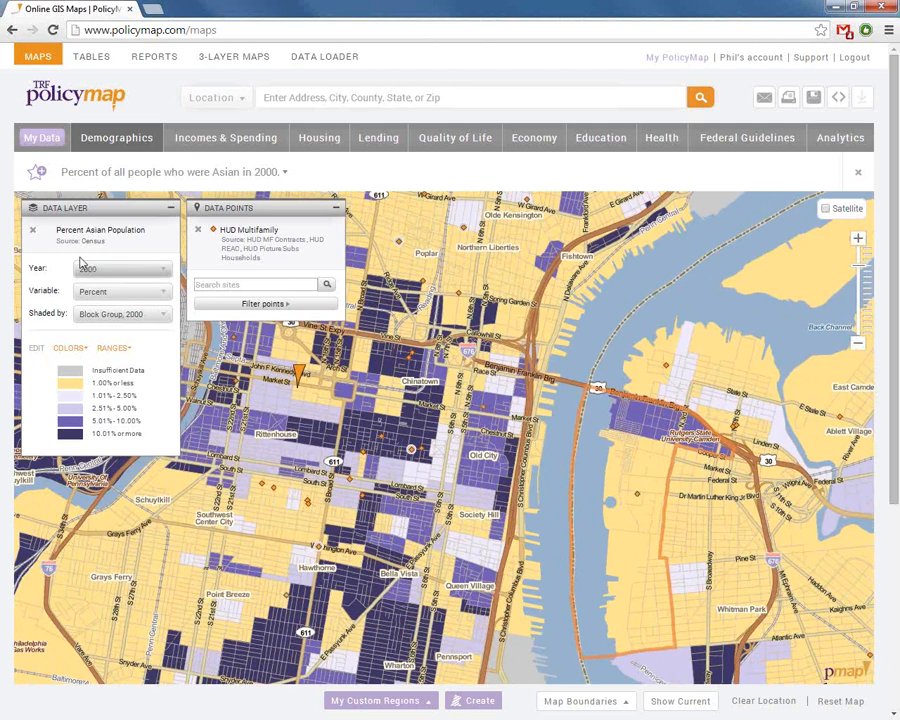
left_click(32, 230)
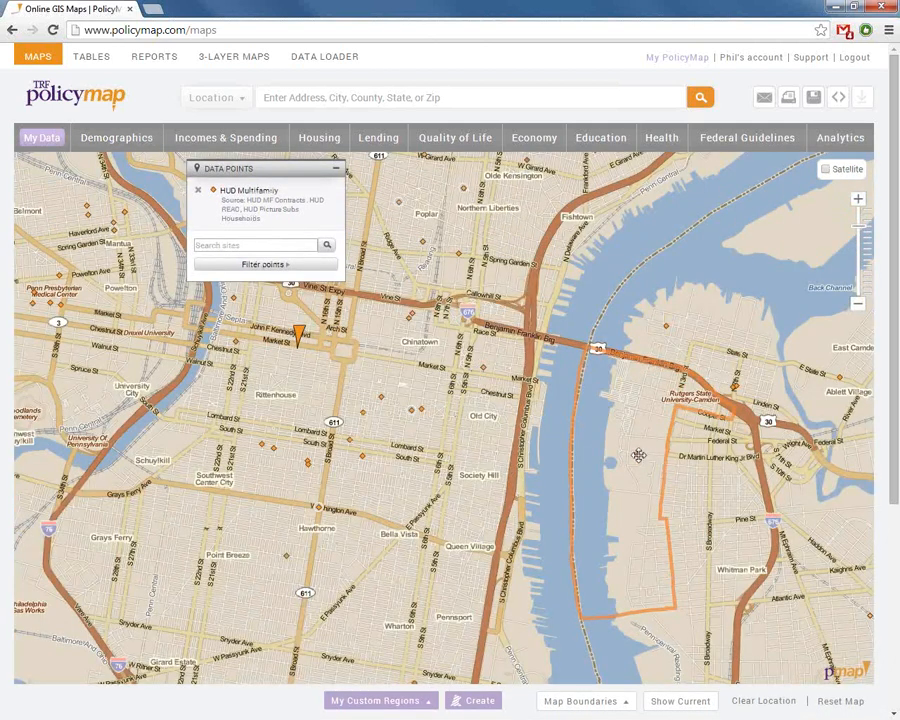
Inspect the site information and MF Contracts Database details of the HUD Multifamily site within the outlined Camden area
left_click(636, 454)
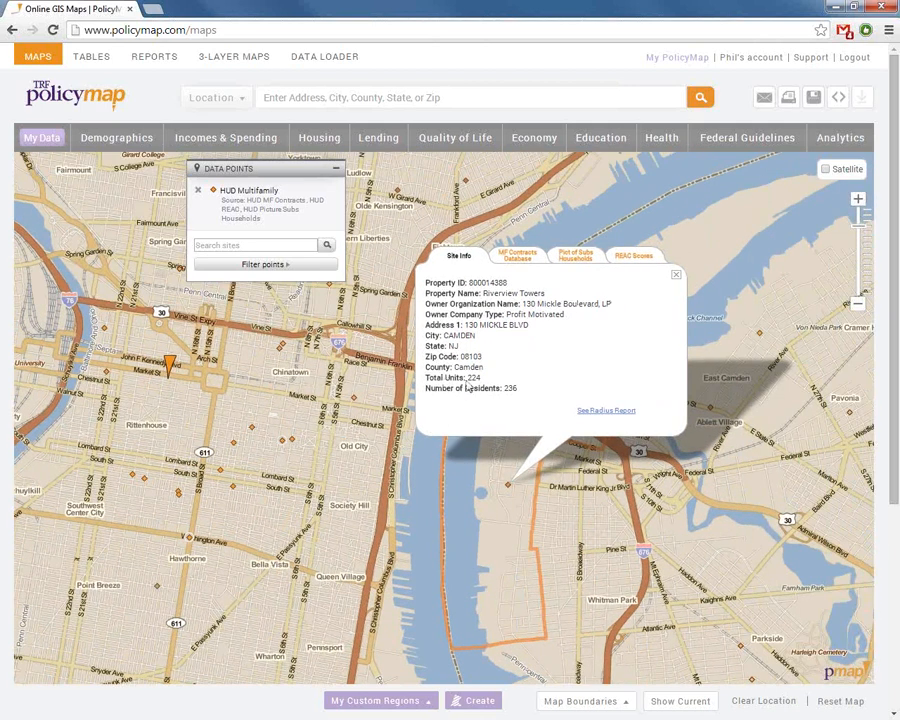
left_click(512, 258)
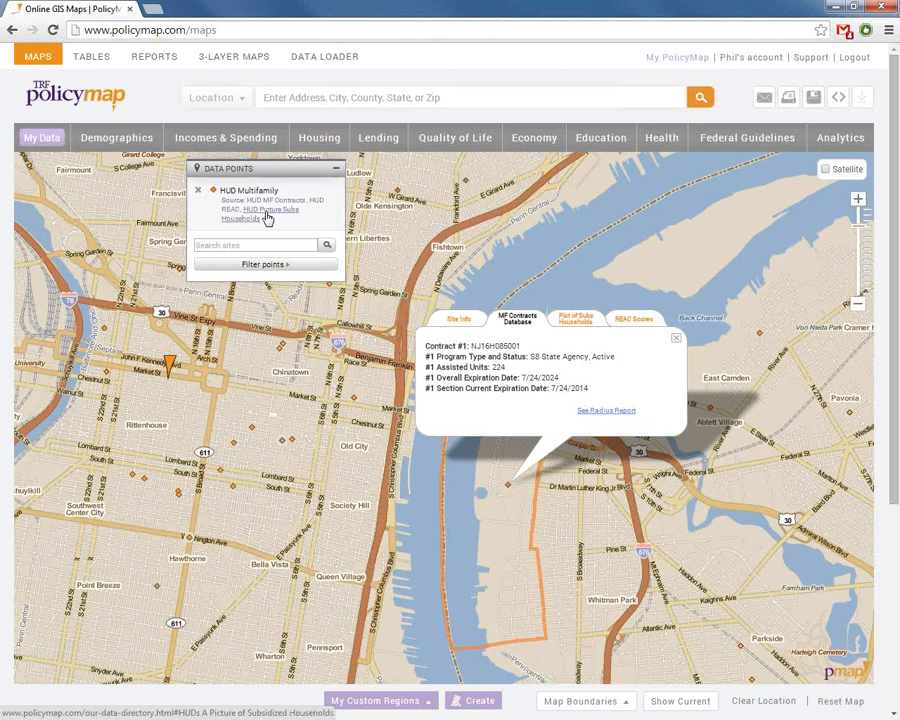
left_click(459, 318)
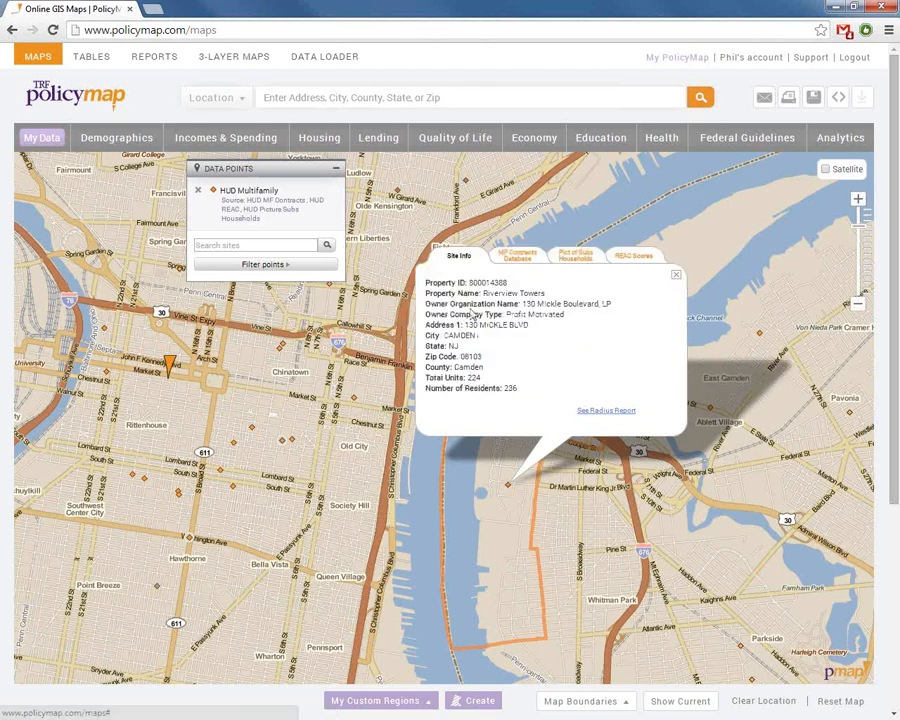
Filter the HUD Multifamily points to those with an Active contract status and close the site's information bubble
left_click(285, 267)
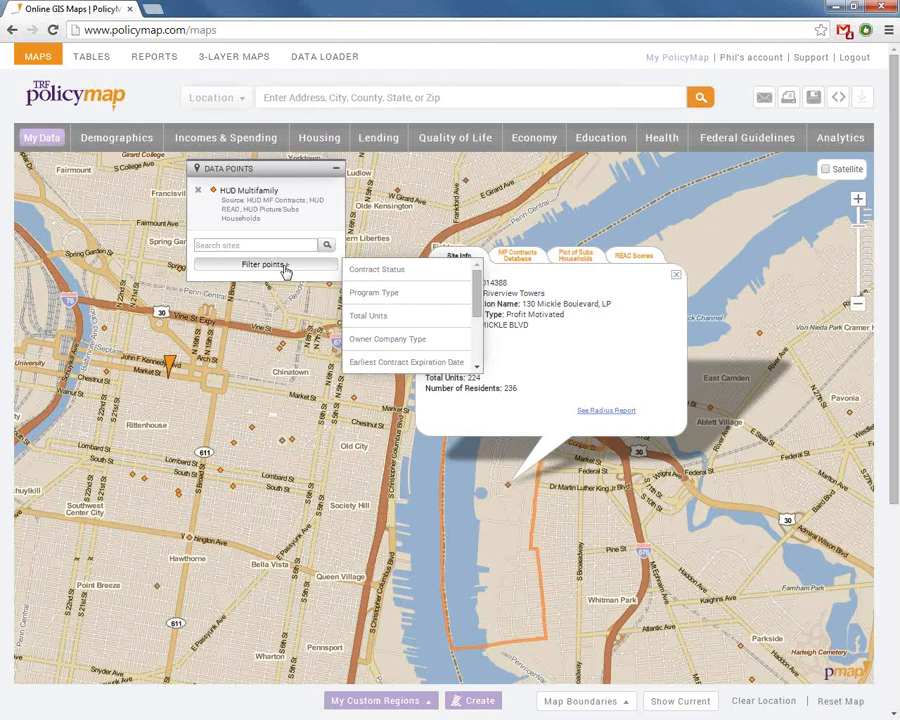
mouse_move(384, 273)
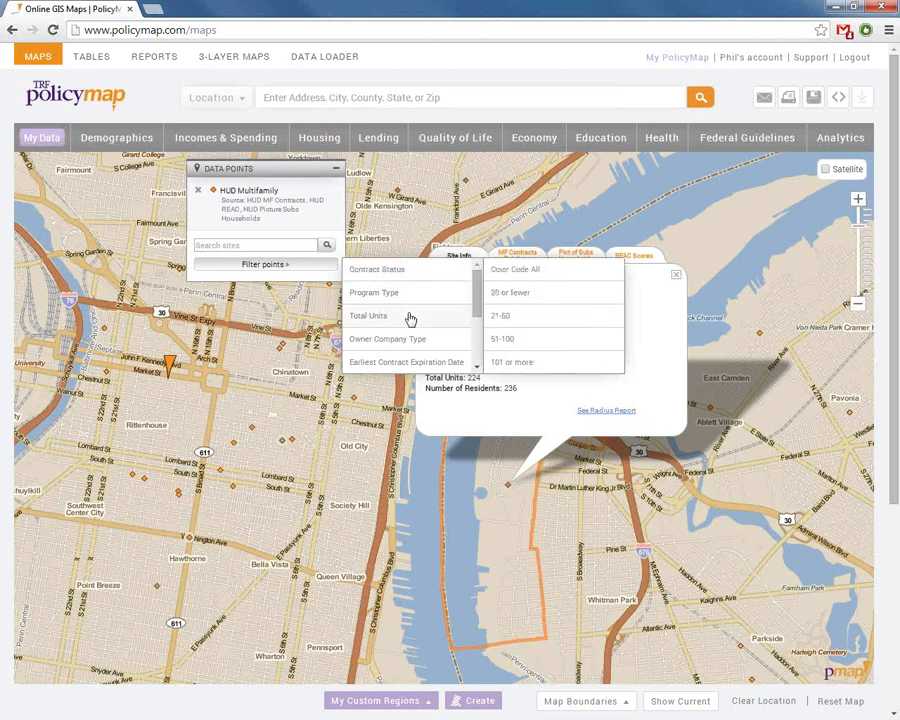
mouse_move(411, 334)
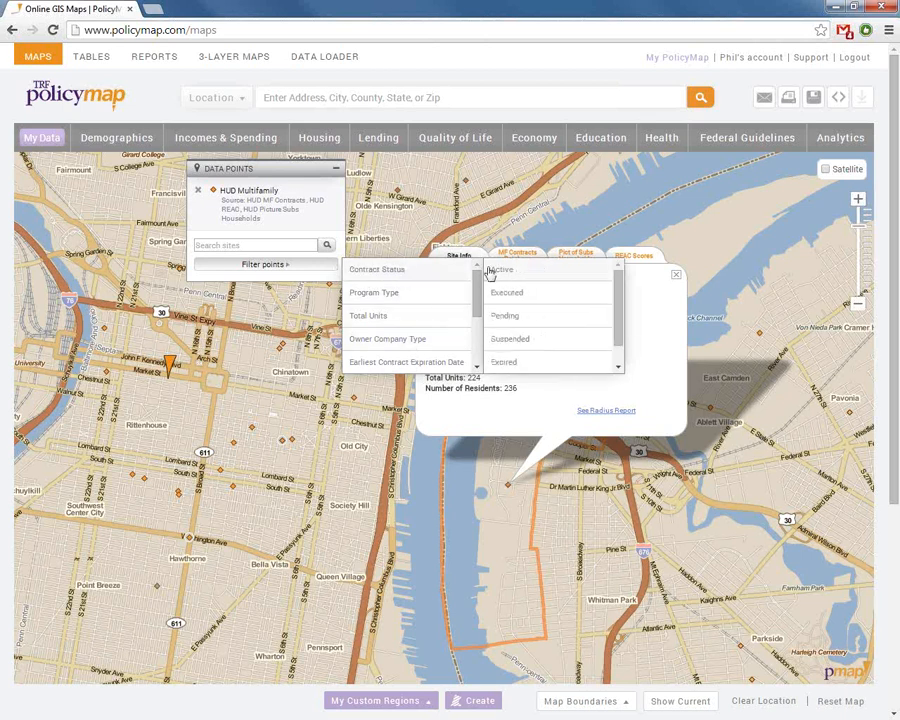
left_click(501, 276)
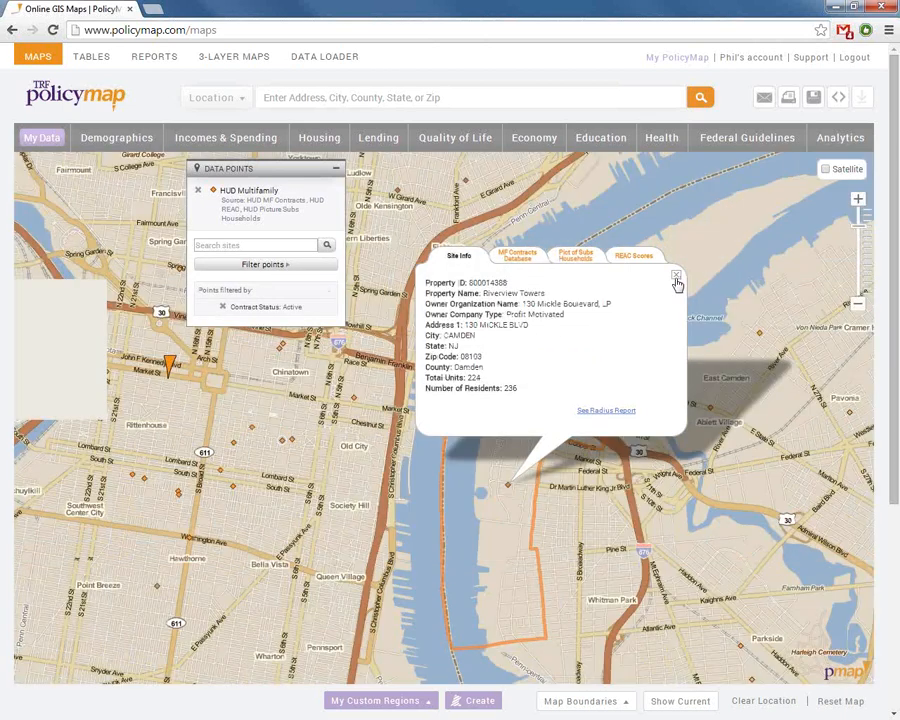
left_click(676, 276)
left_click_drag(478, 420, 484, 368)
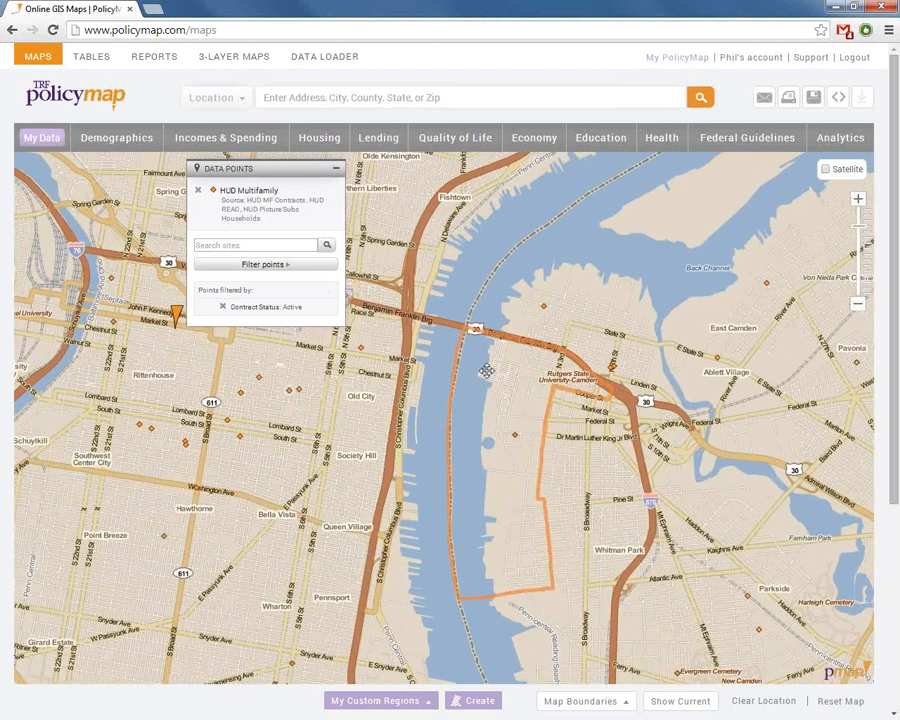
Filter the HUD Multifamily points further to sites with 20 or fewer total units
left_click(309, 268)
mouse_move(420, 315)
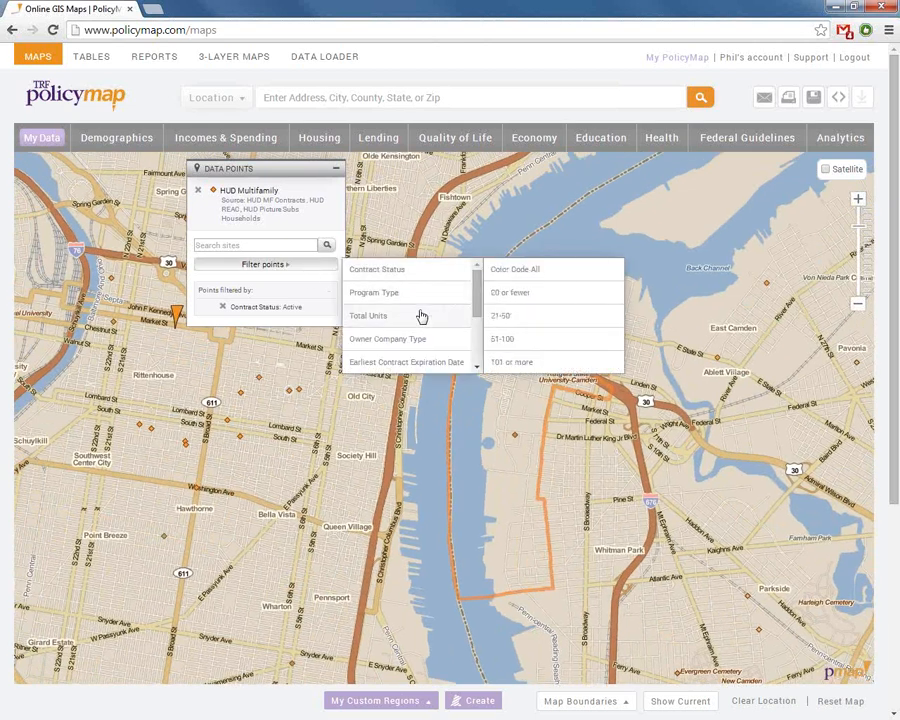
left_click(512, 293)
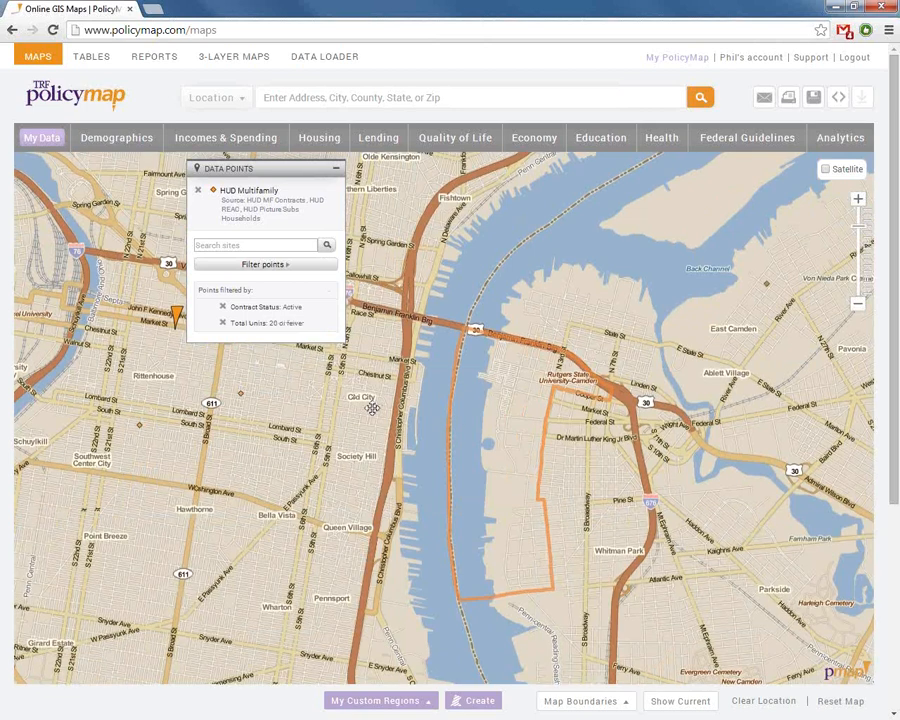
left_click_drag(367, 407, 513, 422)
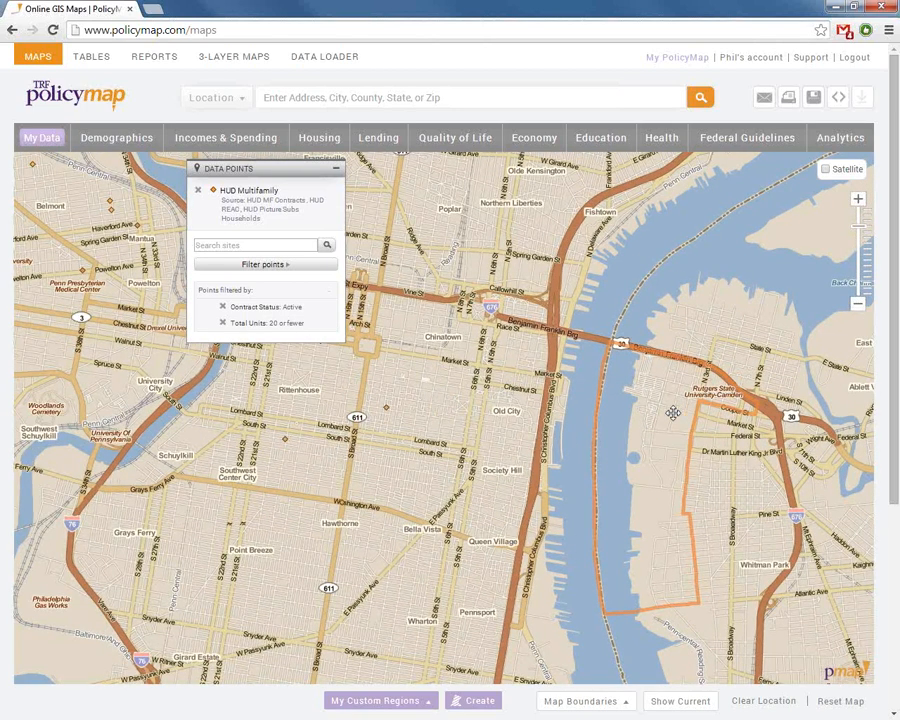
left_click_drag(672, 410, 555, 403)
Replace the Total Units filter on the HUD Multifamily points with 101 or more
left_click(222, 323)
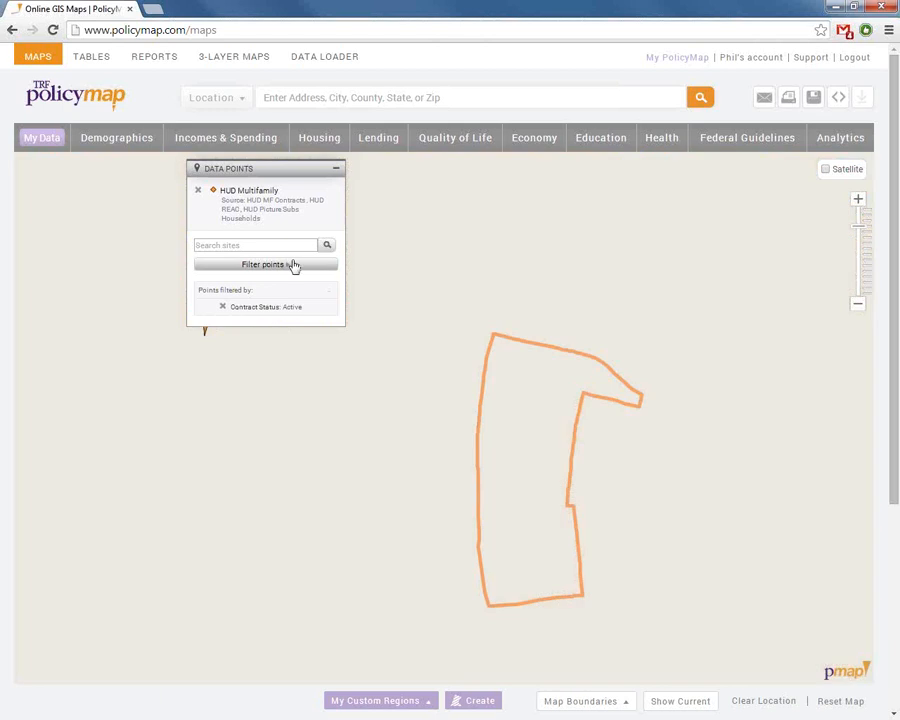
left_click(297, 264)
mouse_move(409, 318)
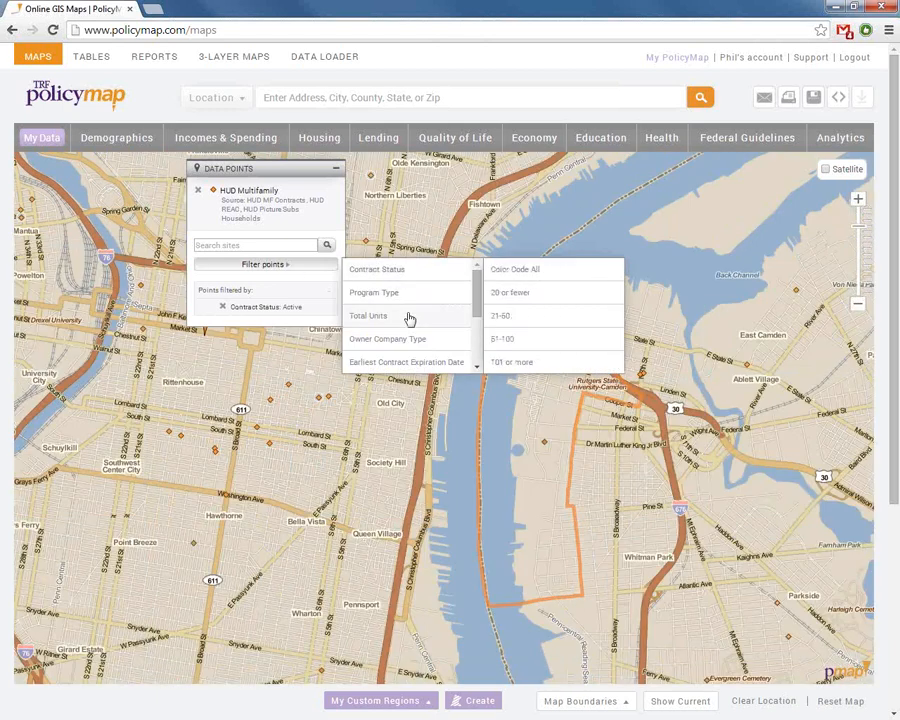
left_click(526, 362)
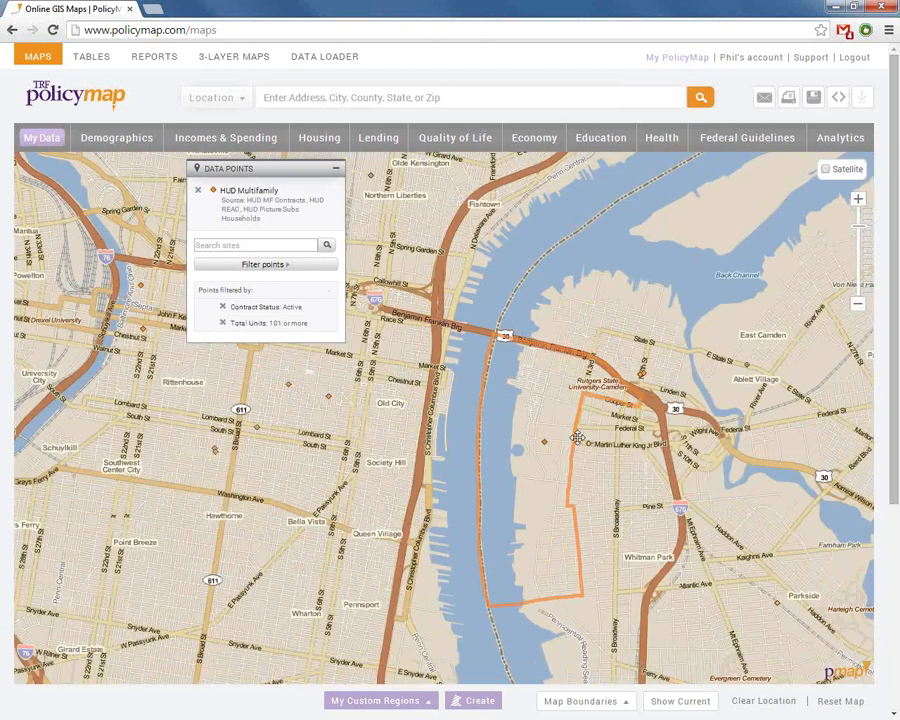
Inspect the site information of the HUD Multifamily site inside the outlined Camden area, and remove the HUD Multifamily points
left_click(545, 440)
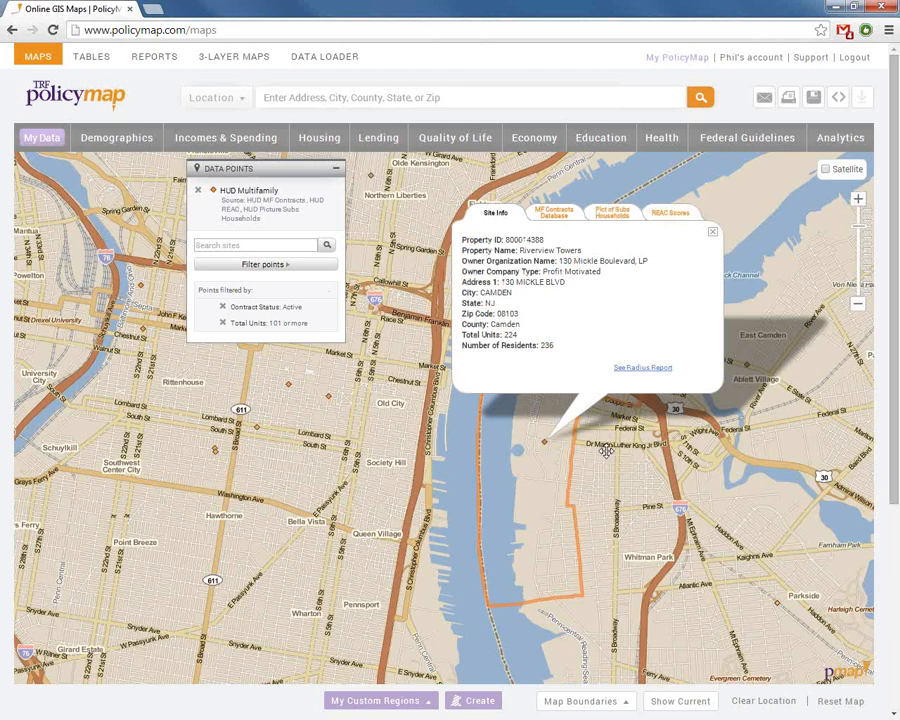
left_click(712, 232)
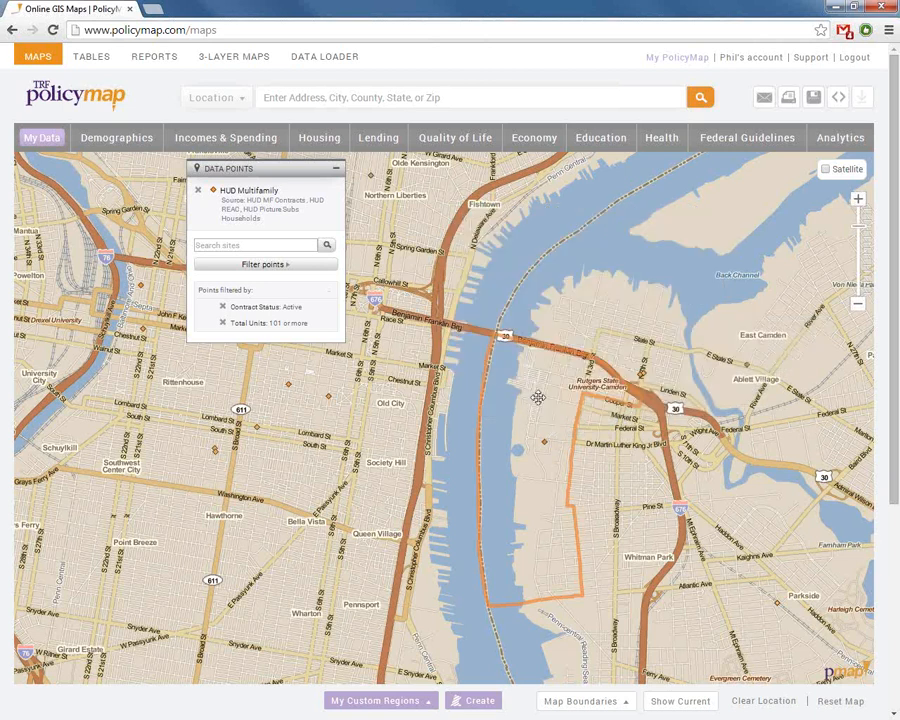
left_click_drag(536, 385, 522, 378)
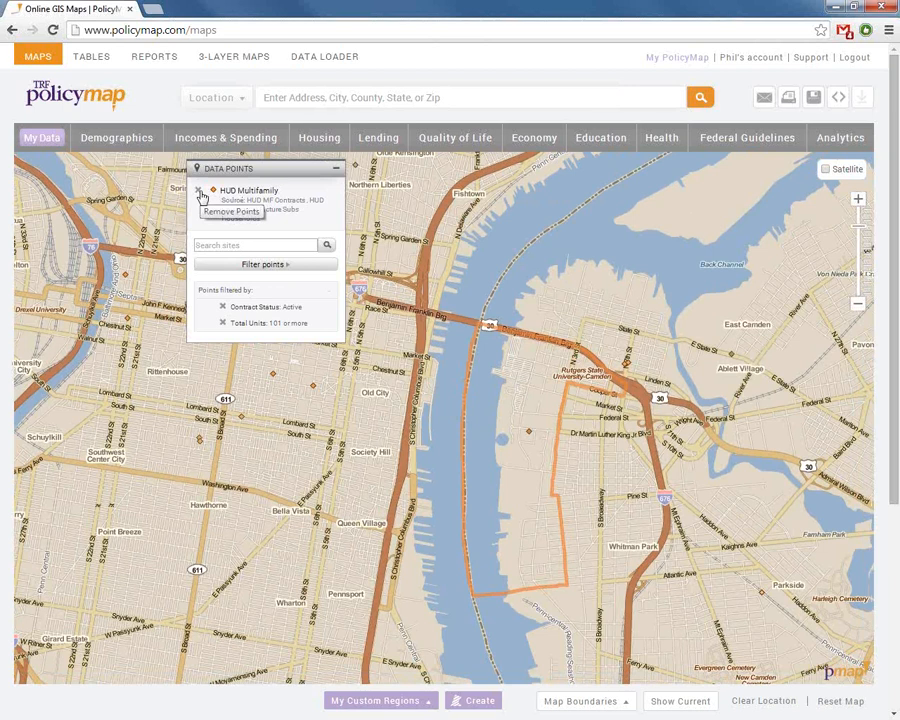
left_click(202, 196)
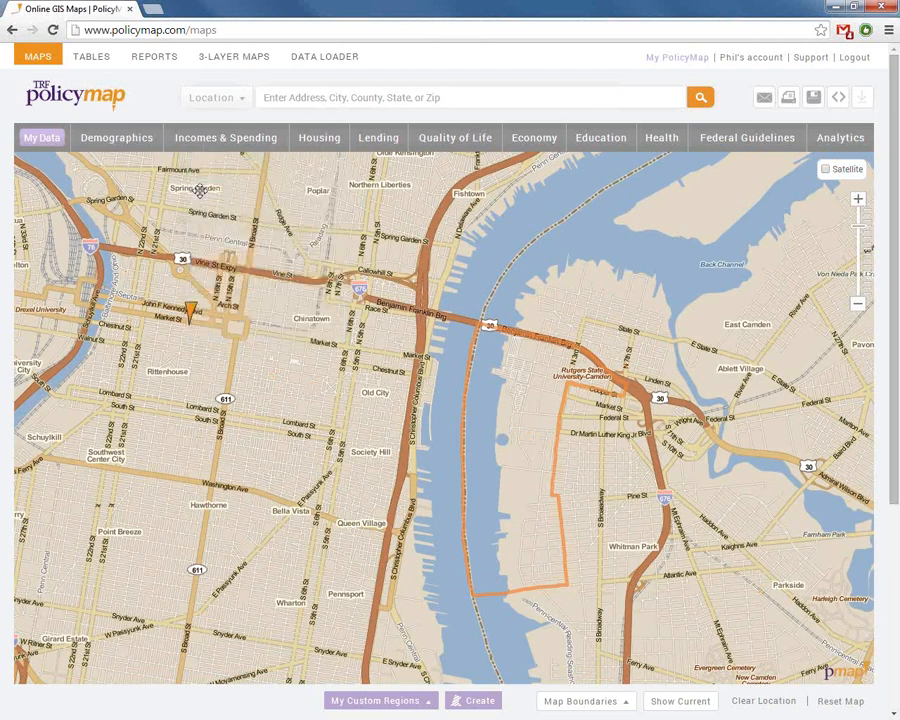
Load the total Population layer from the Demographics data and remove it from the favorites
left_click(38, 140)
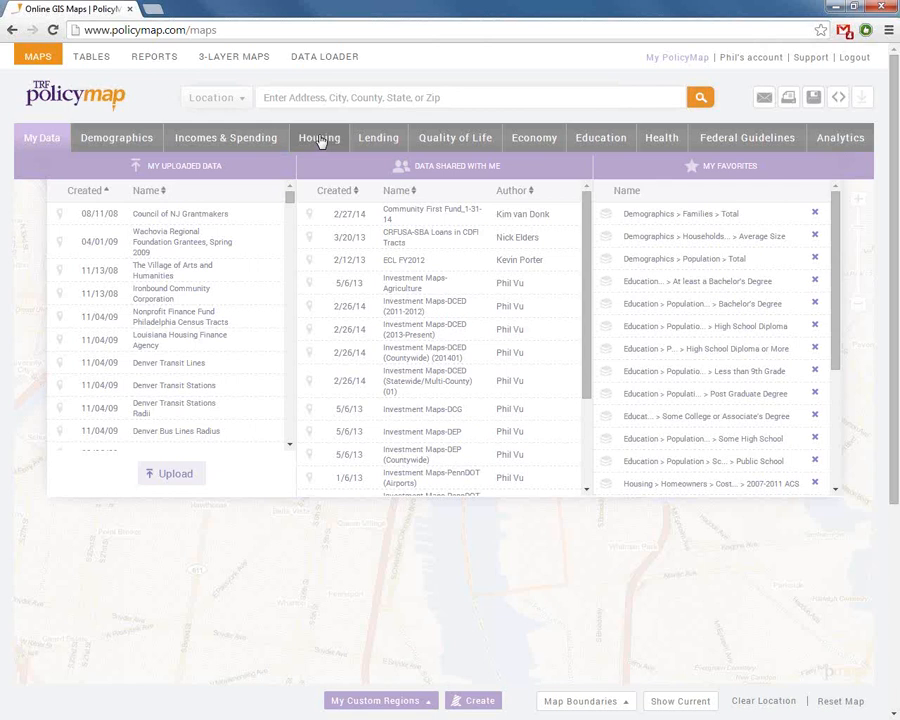
left_click(43, 140)
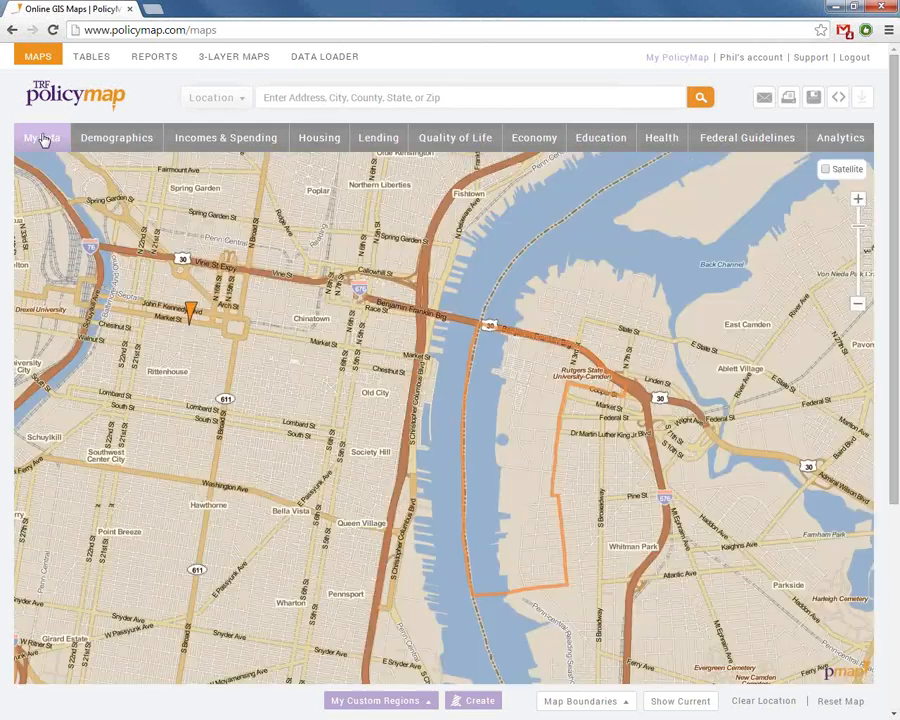
left_click(134, 144)
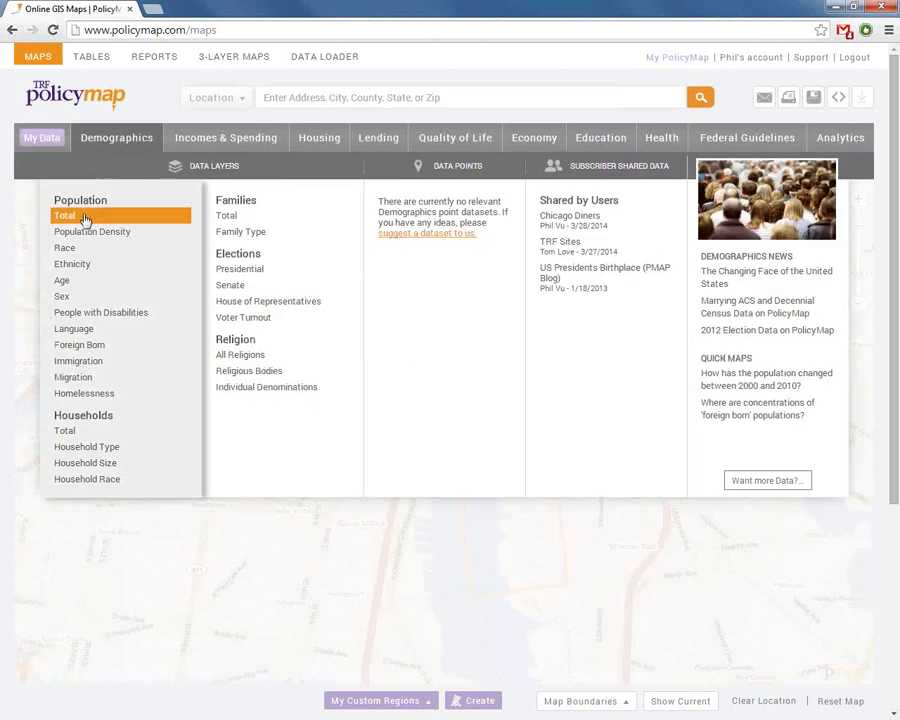
left_click(86, 217)
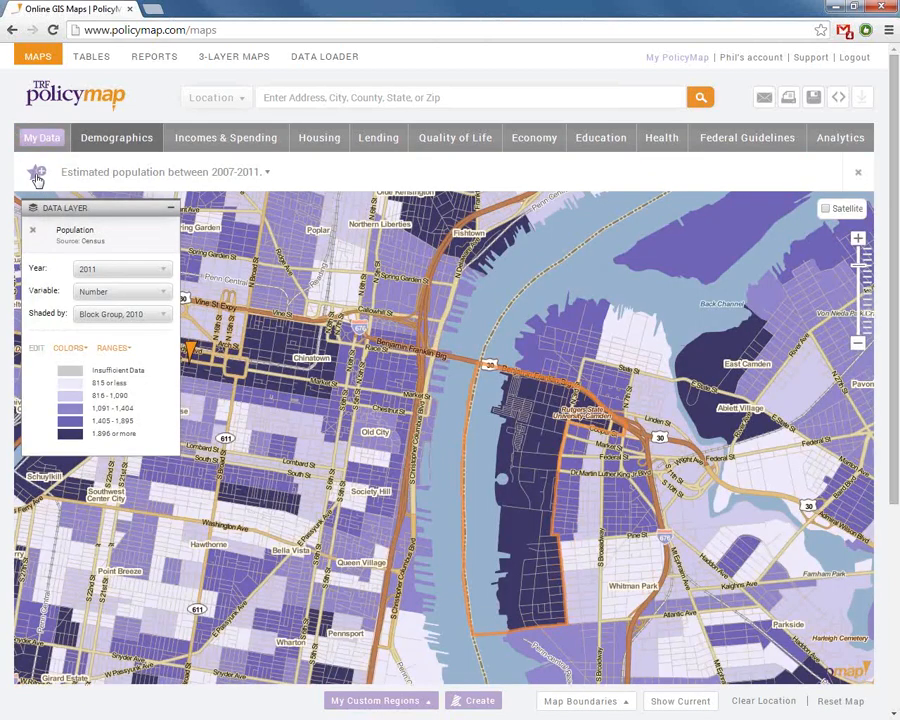
left_click(36, 176)
Sort the uploaded datasets by name and load the Wells Fargo, Oct 2013, Rutgers Camden points onto the map
left_click(38, 141)
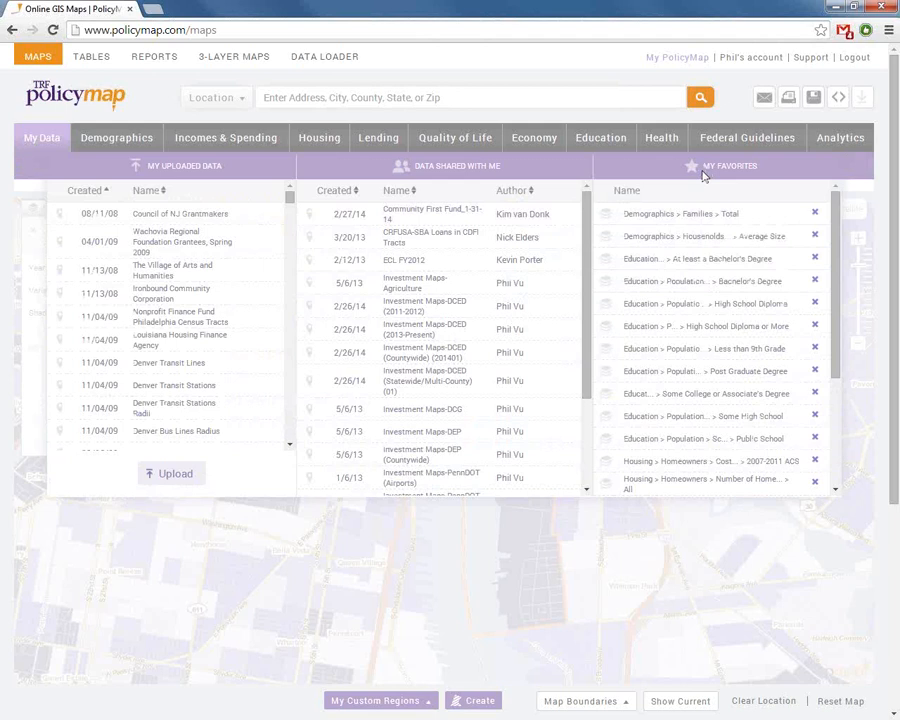
left_click(143, 190)
left_click(288, 233)
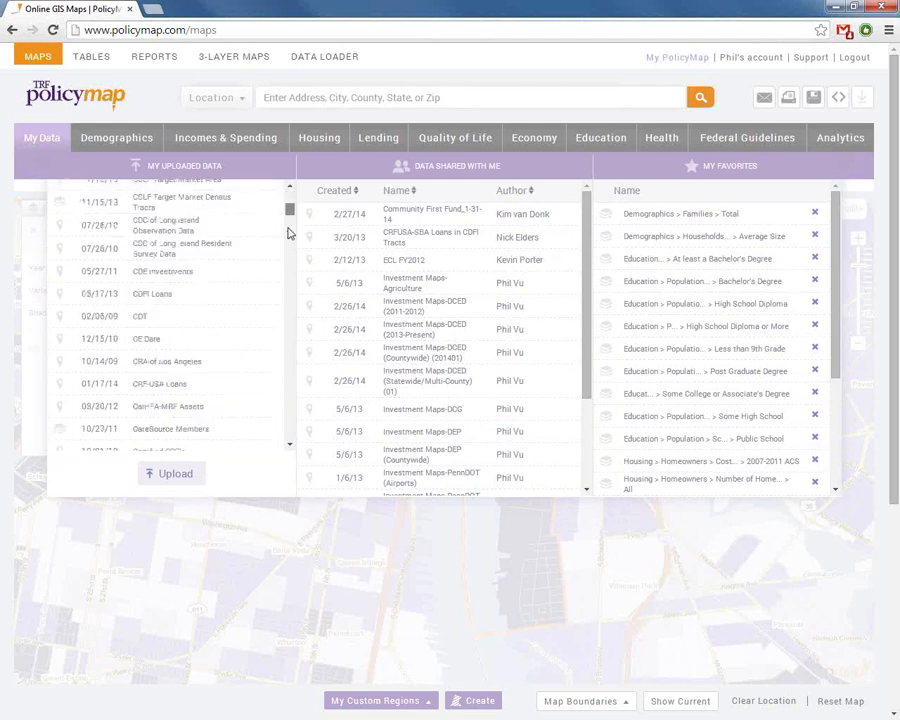
left_click_drag(288, 233, 290, 424)
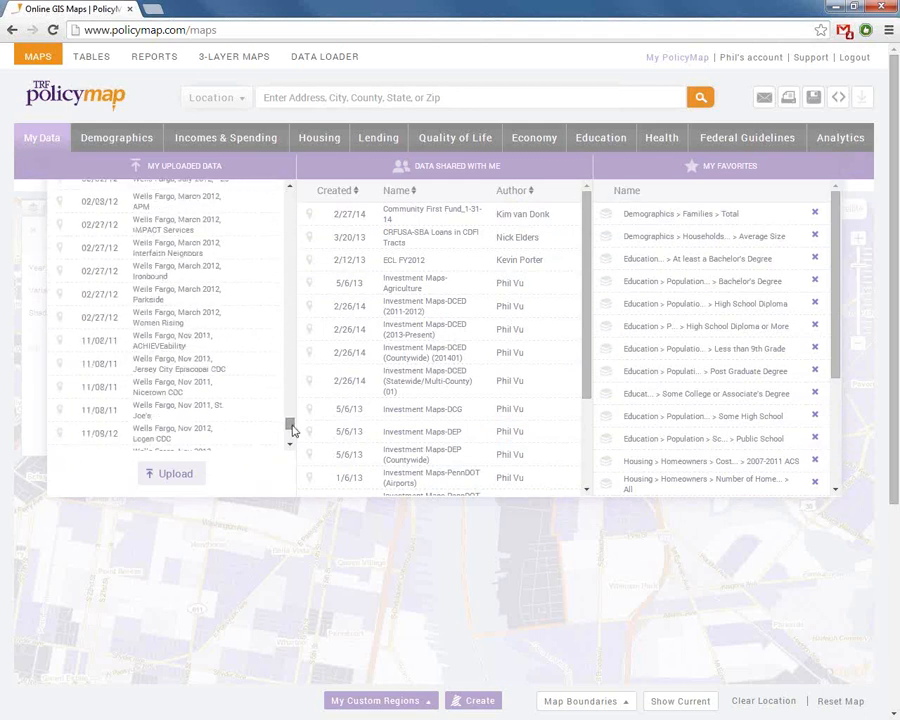
scroll(260, 385, "down", 2)
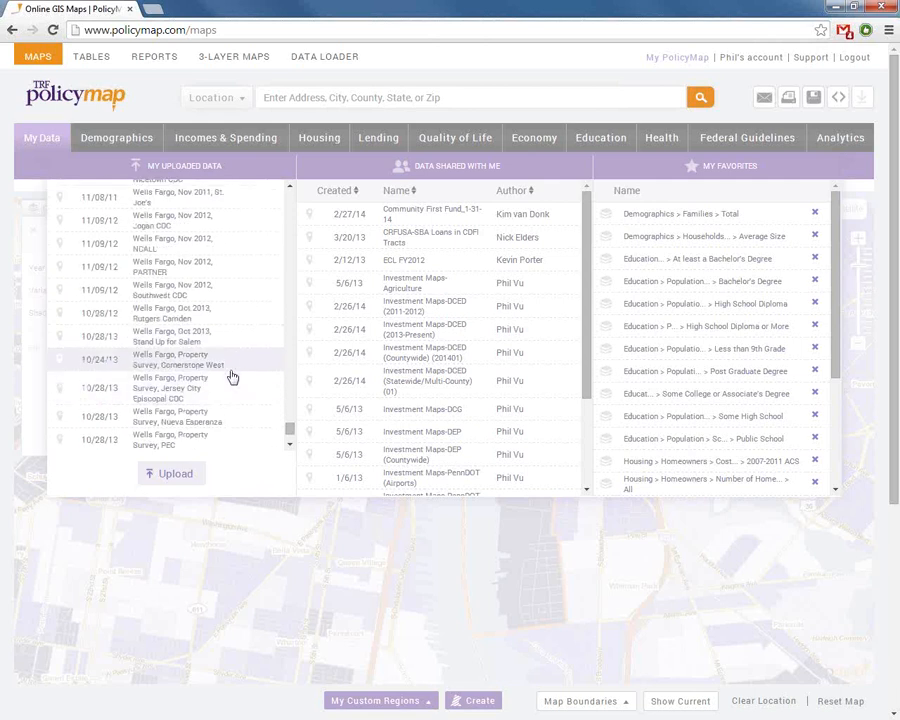
left_click(197, 313)
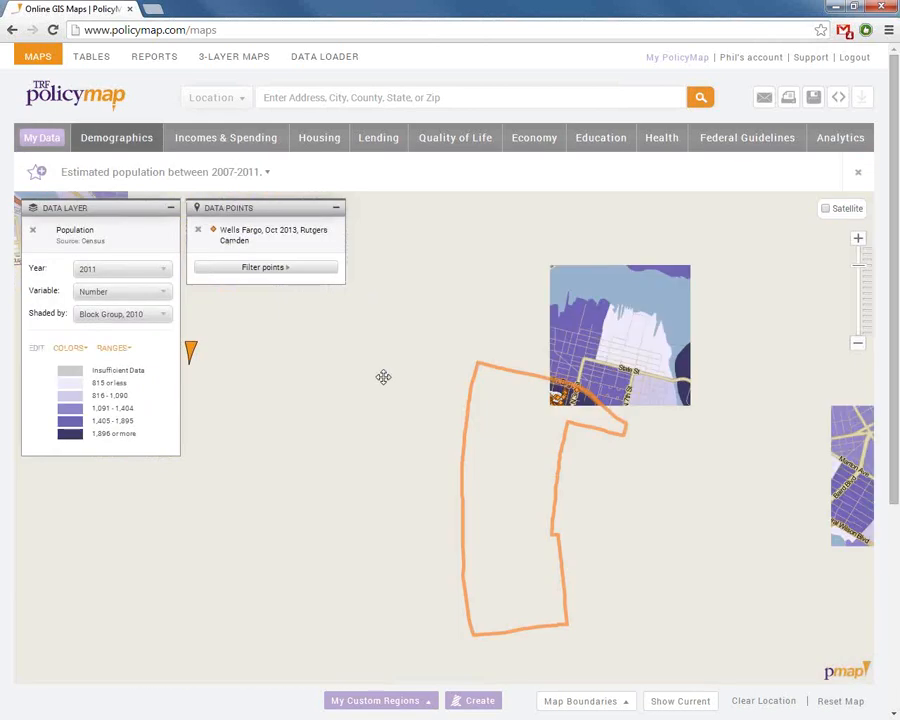
left_click_drag(532, 420, 447, 385)
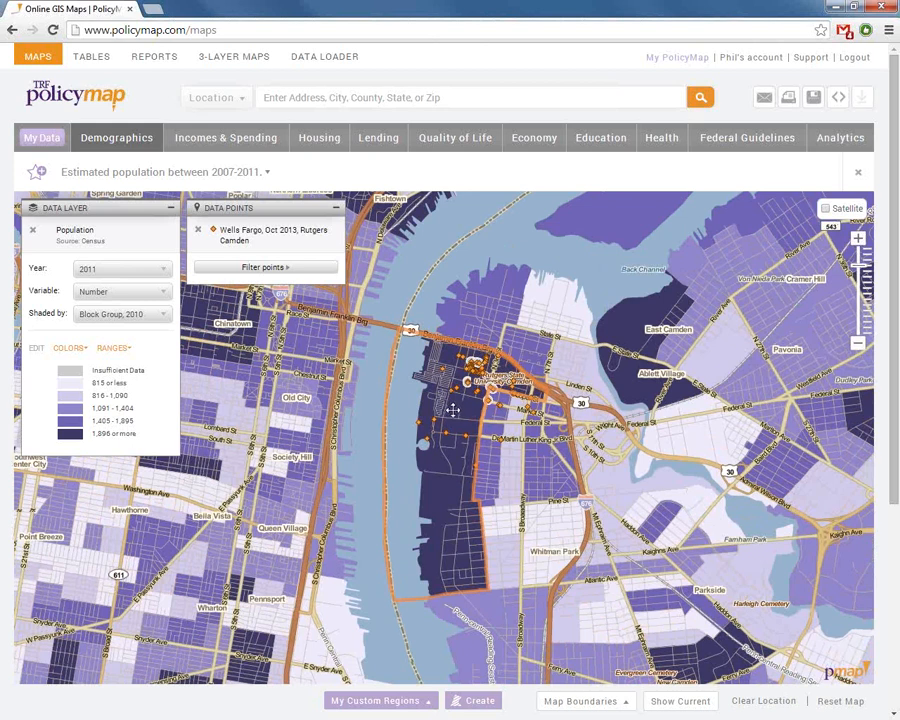
Remove the Population layer and inspect the project and address details of a Rutgers Camden point near Martin Luther King Blvd
left_click(32, 230)
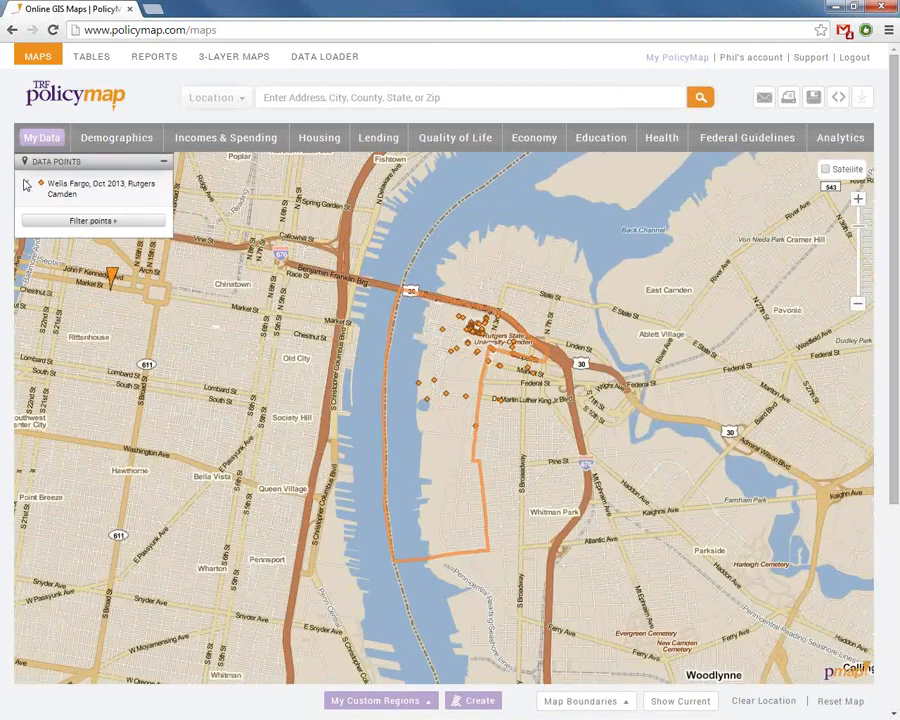
left_click(465, 396)
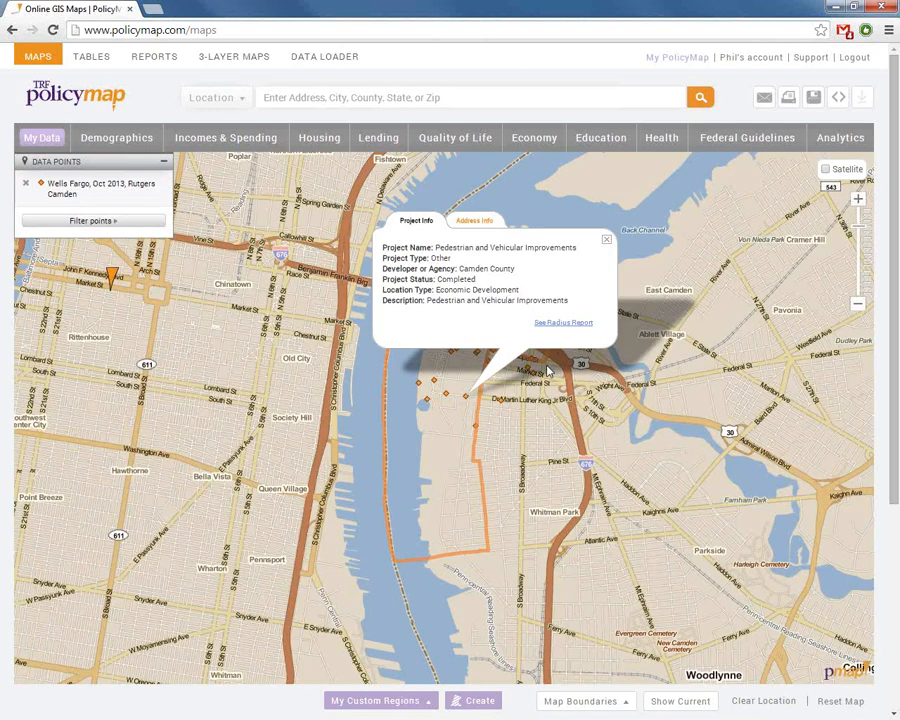
left_click(475, 221)
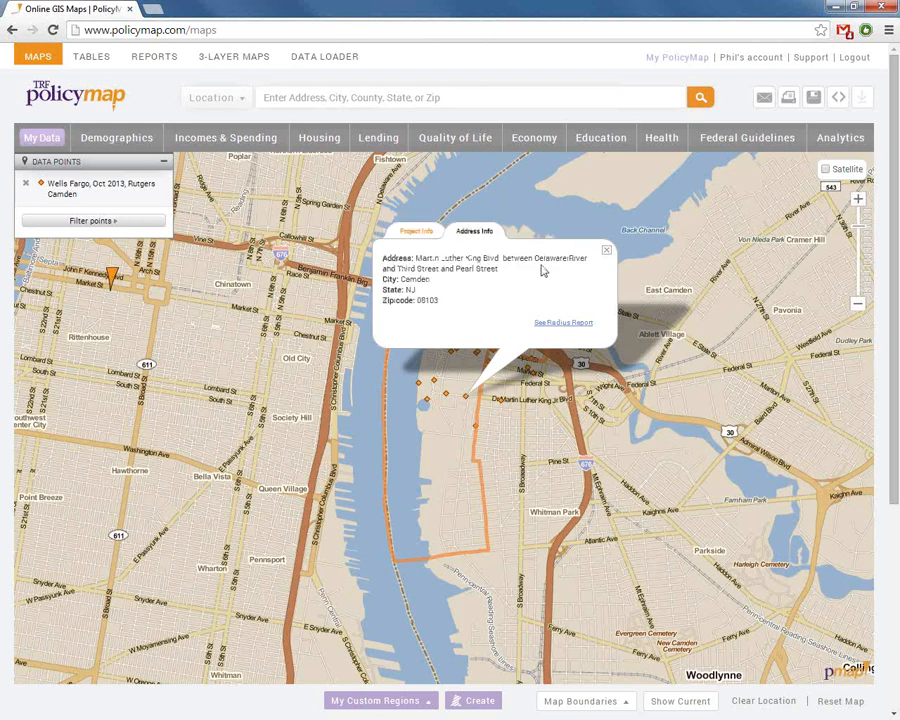
left_click(606, 250)
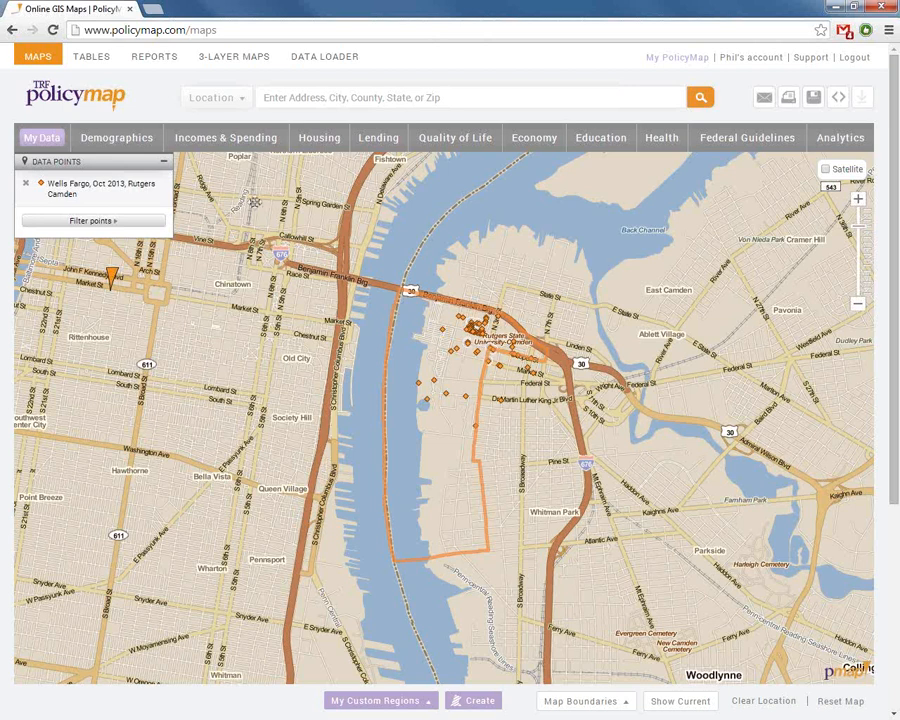
Load the Household income layer from Incomes & Spending beneath the Rutgers Camden points
left_click(202, 139)
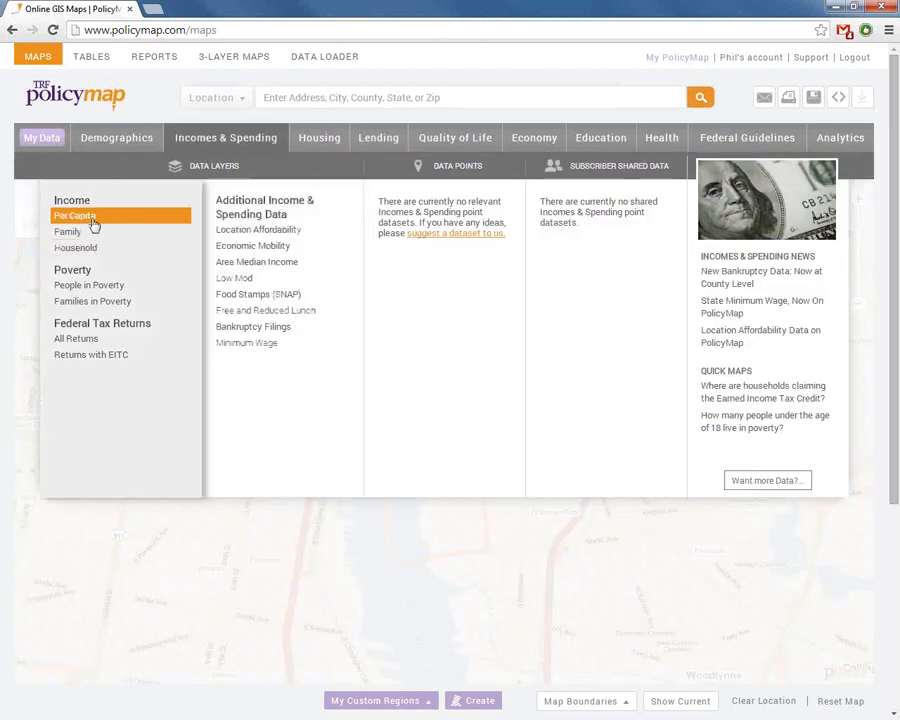
mouse_move(99, 250)
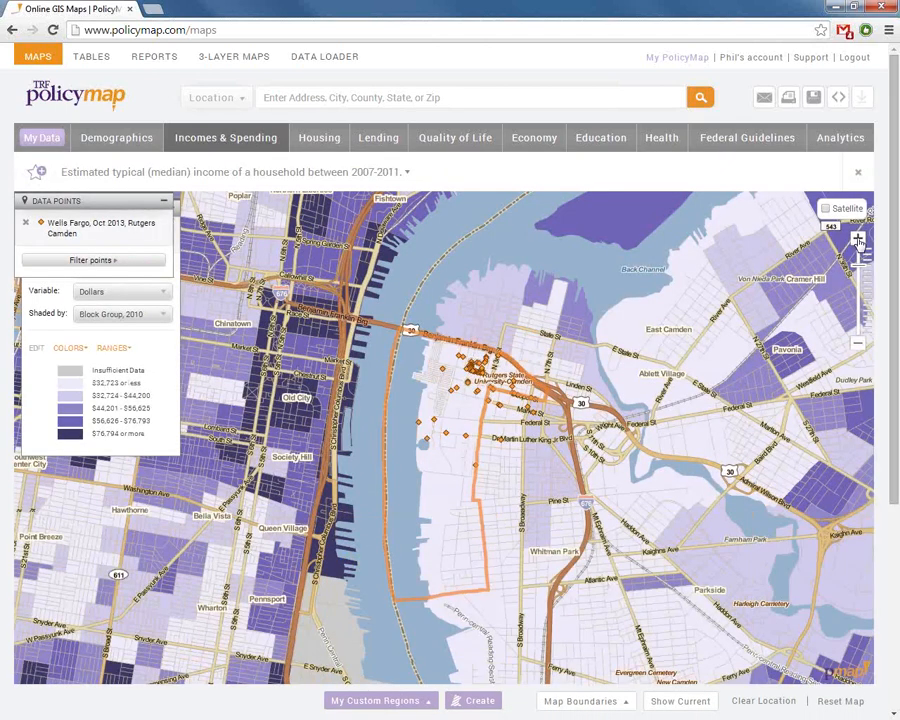
left_click(858, 240)
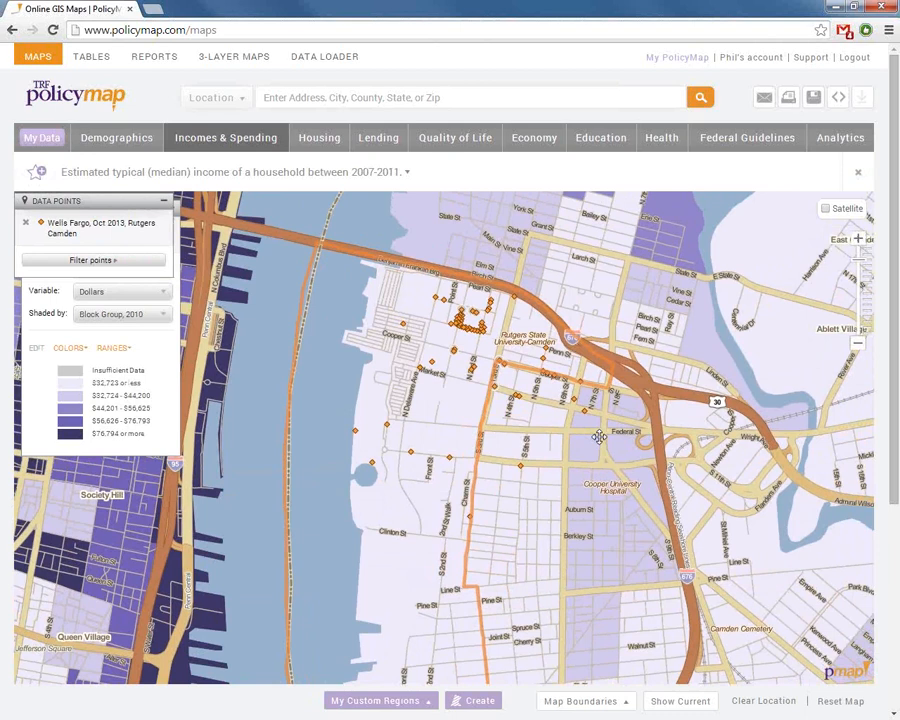
Load the uploaded Wells Fargo Grantees dataset onto the map alongside the Rutgers Camden points
left_click(47, 144)
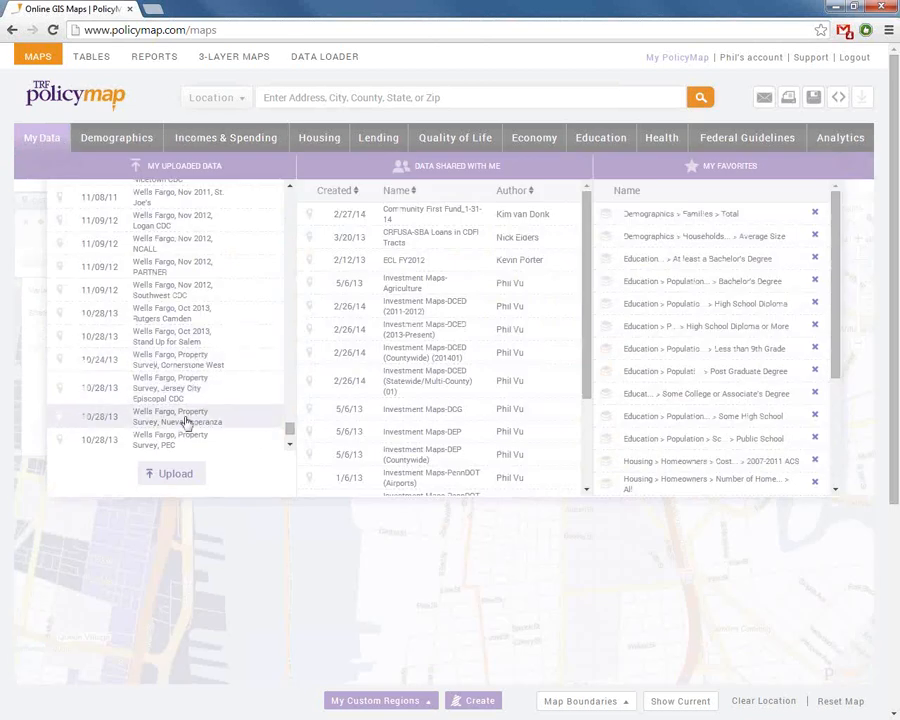
scroll(200, 420, "down", 3)
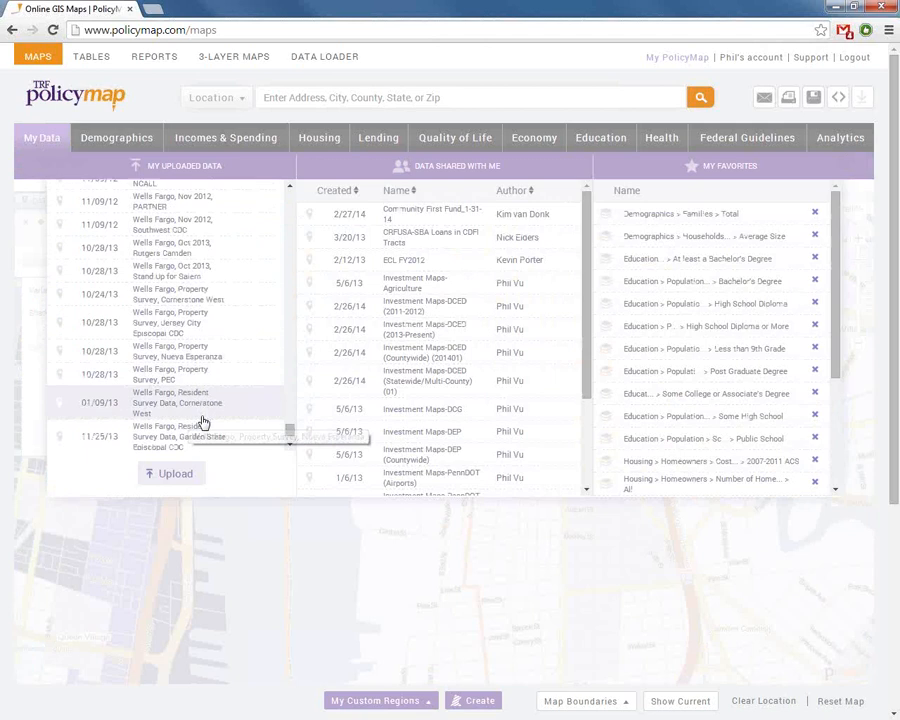
scroll(215, 412, "down", 1)
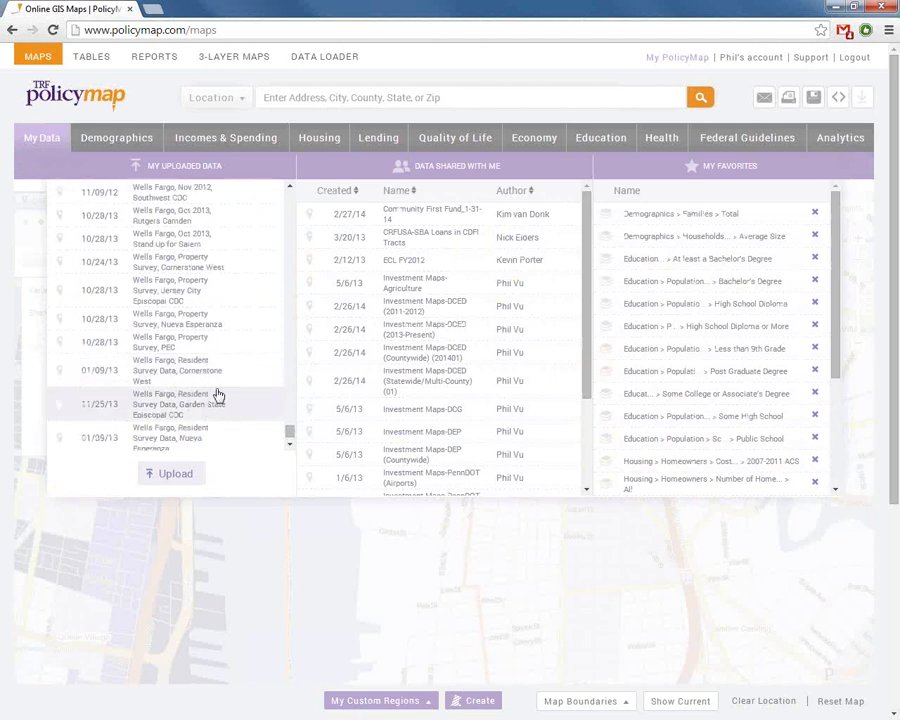
scroll(176, 220, "up", 2)
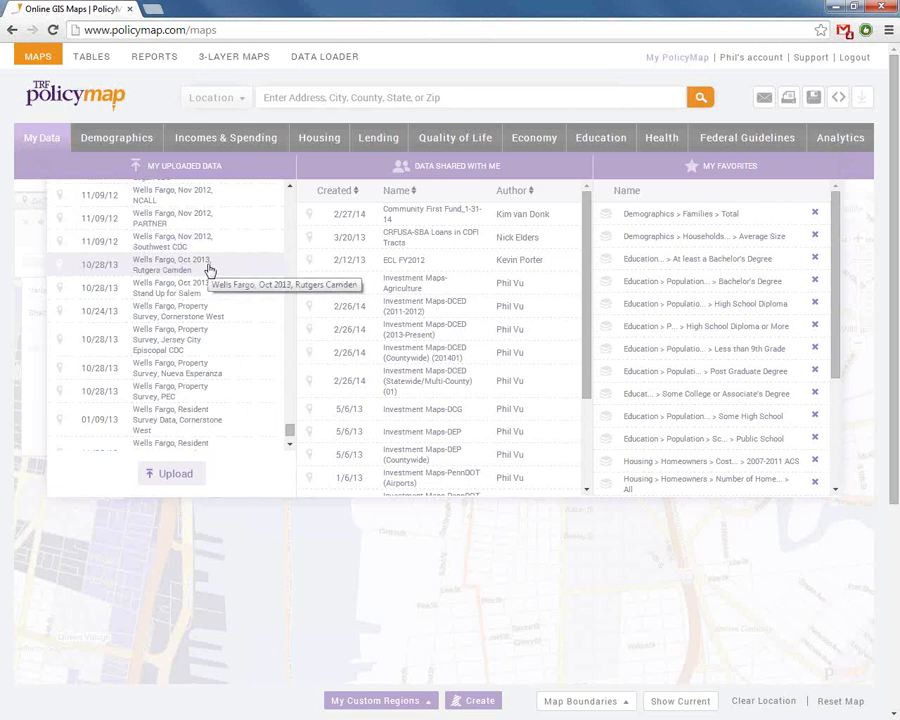
scroll(200, 300, "up", 8)
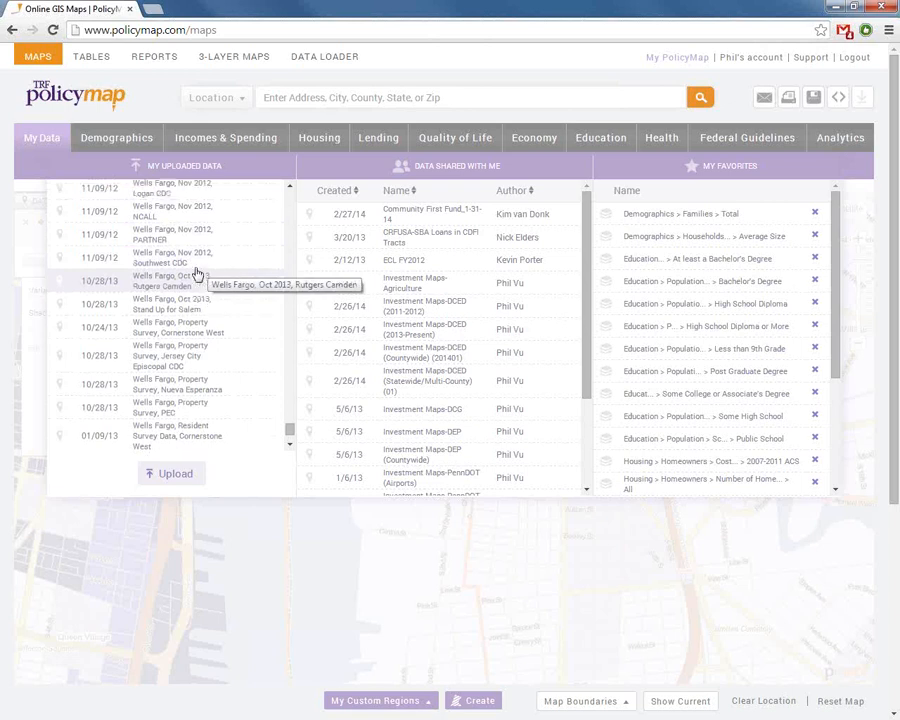
scroll(194, 330, "up", 10)
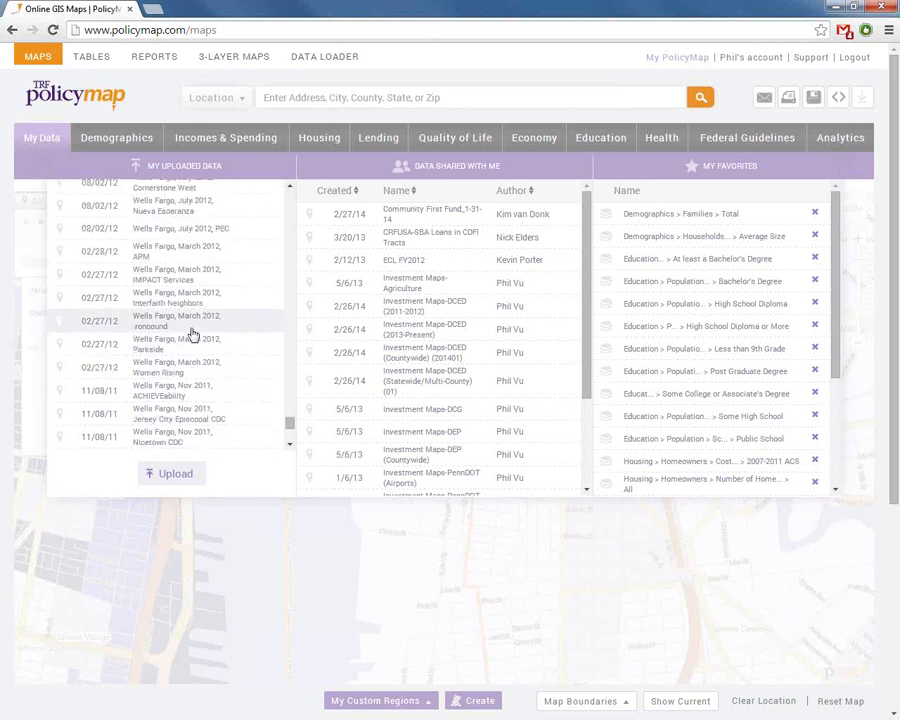
scroll(181, 343, "up", 7)
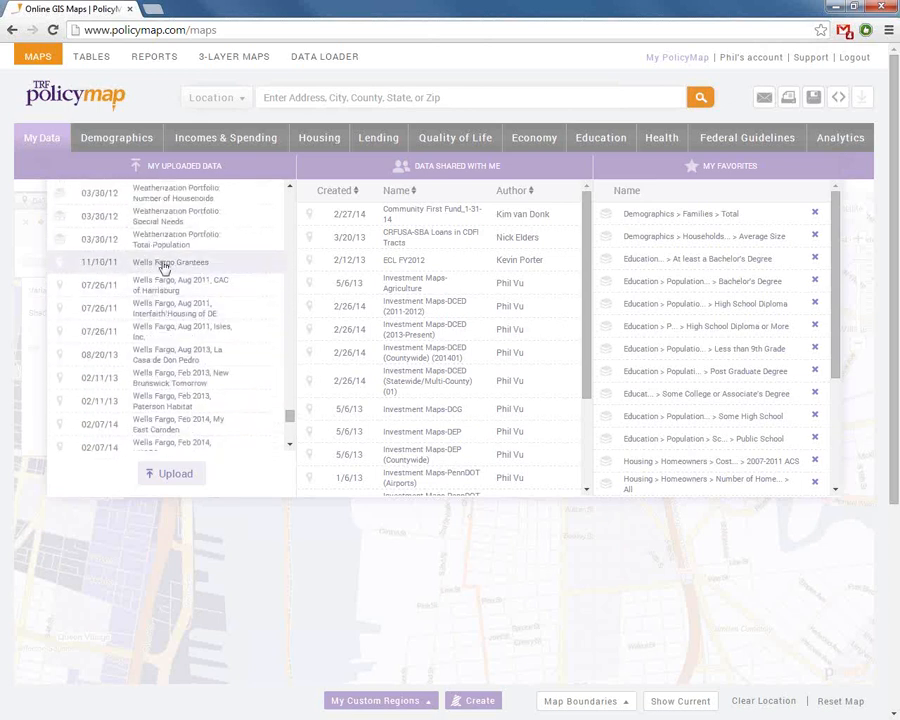
left_click(158, 265)
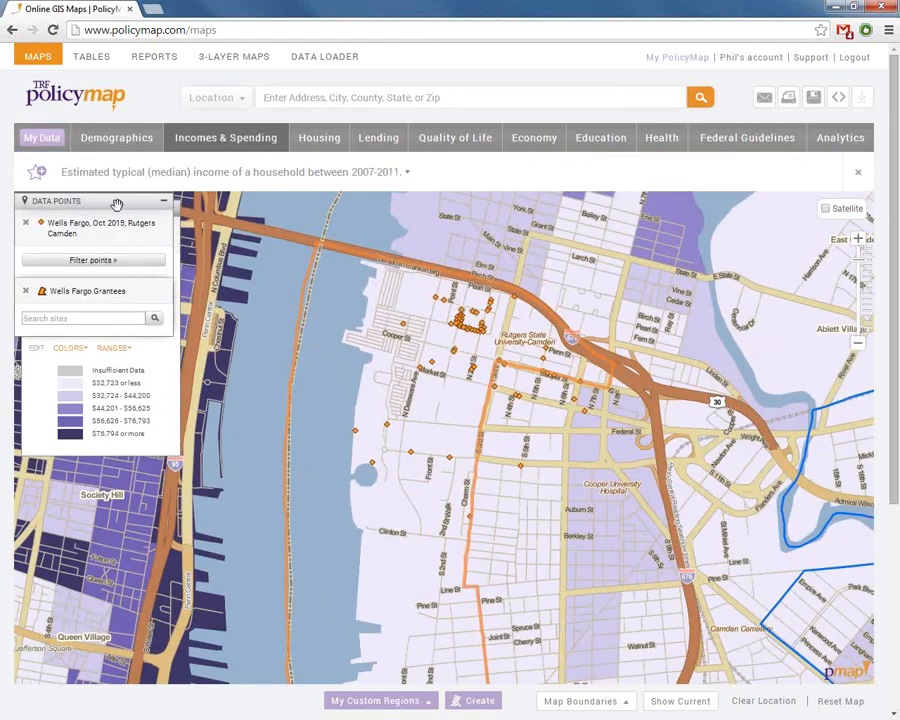
Move the Data Points box below the Median Household Income legend so it no longer covers the layer settings
left_click(858, 343)
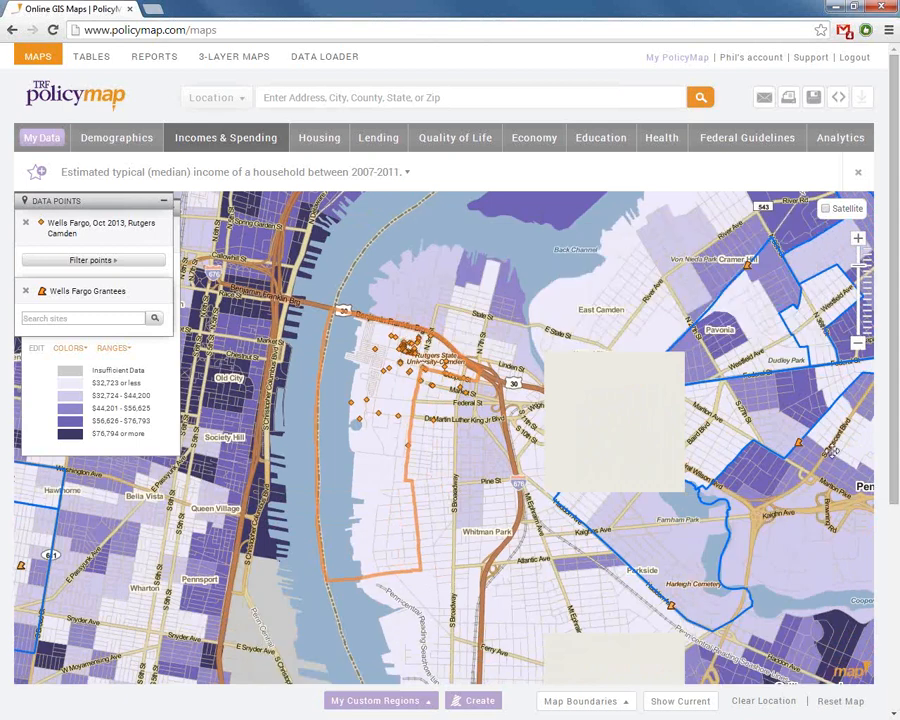
left_click_drag(706, 473, 637, 395)
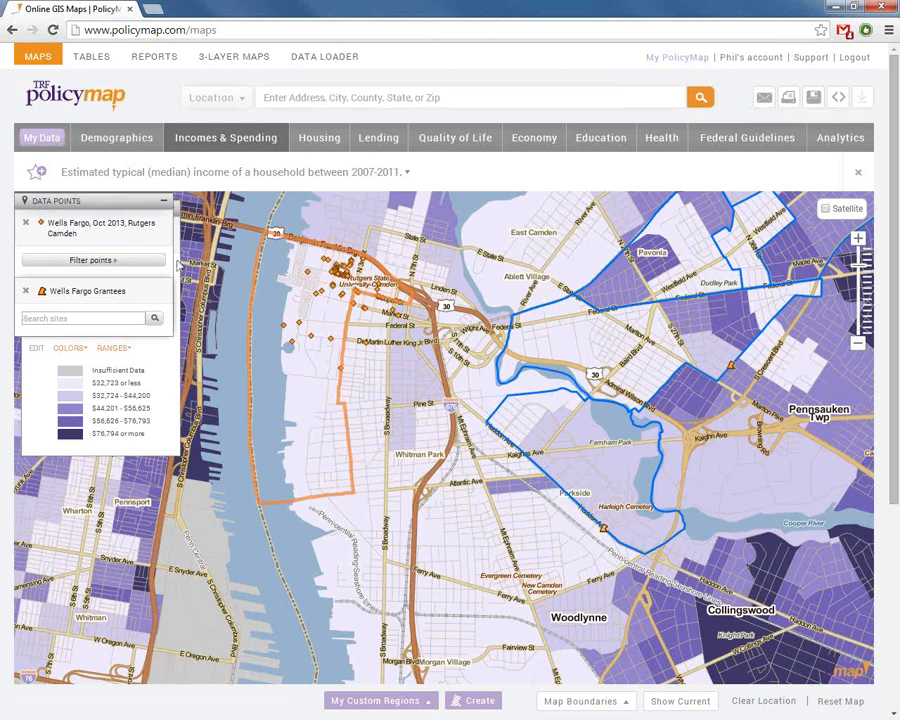
left_click_drag(87, 232, 72, 488)
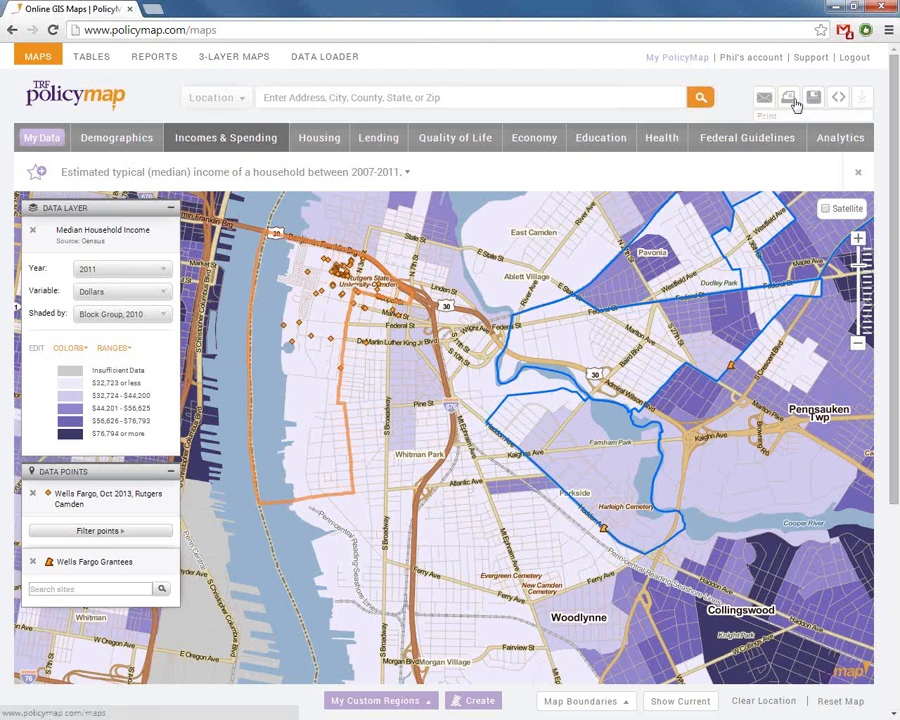
Start a print of the current map and name it "Map of Camden"
left_click(790, 101)
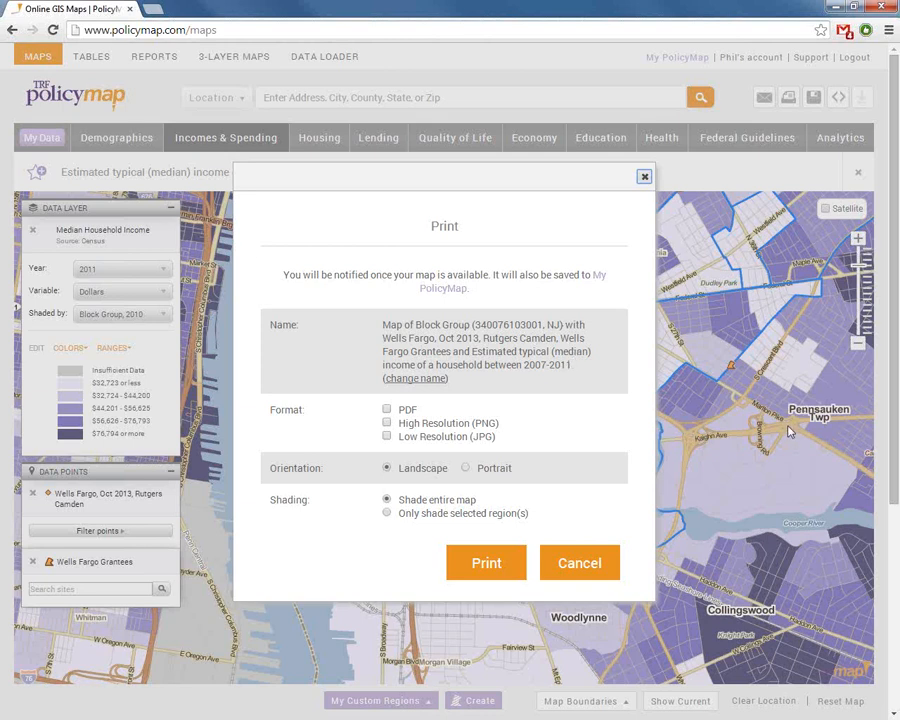
left_click(440, 388)
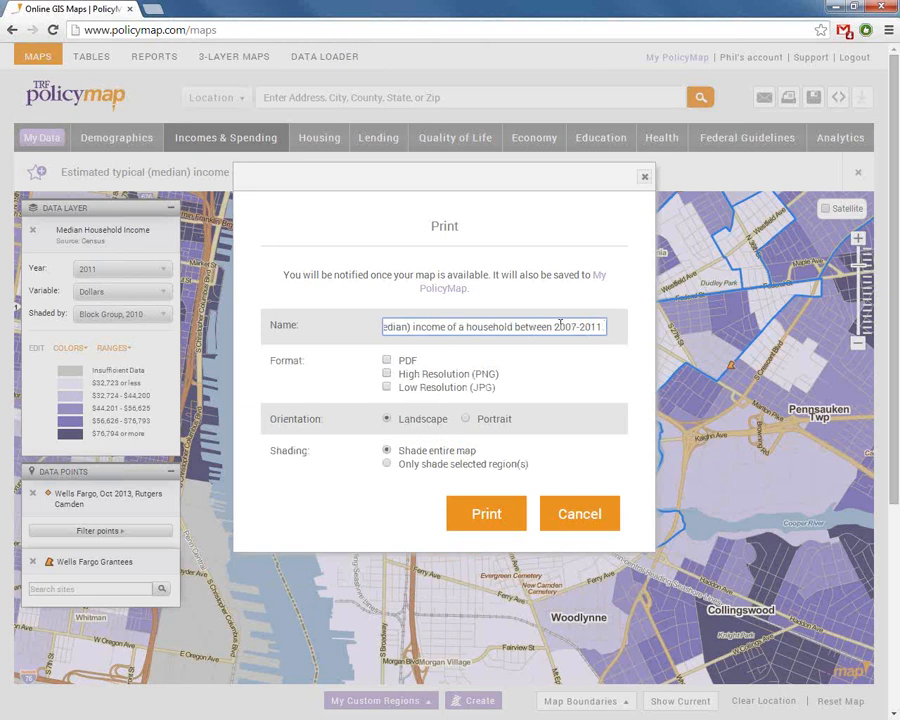
left_click_drag(540, 326, 416, 327)
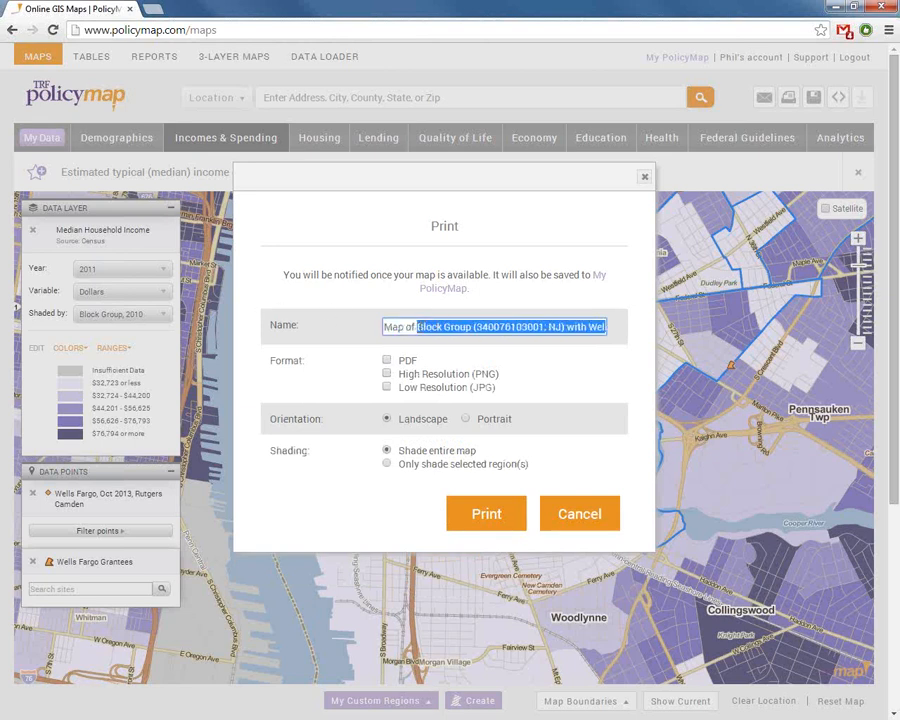
type("Camden")
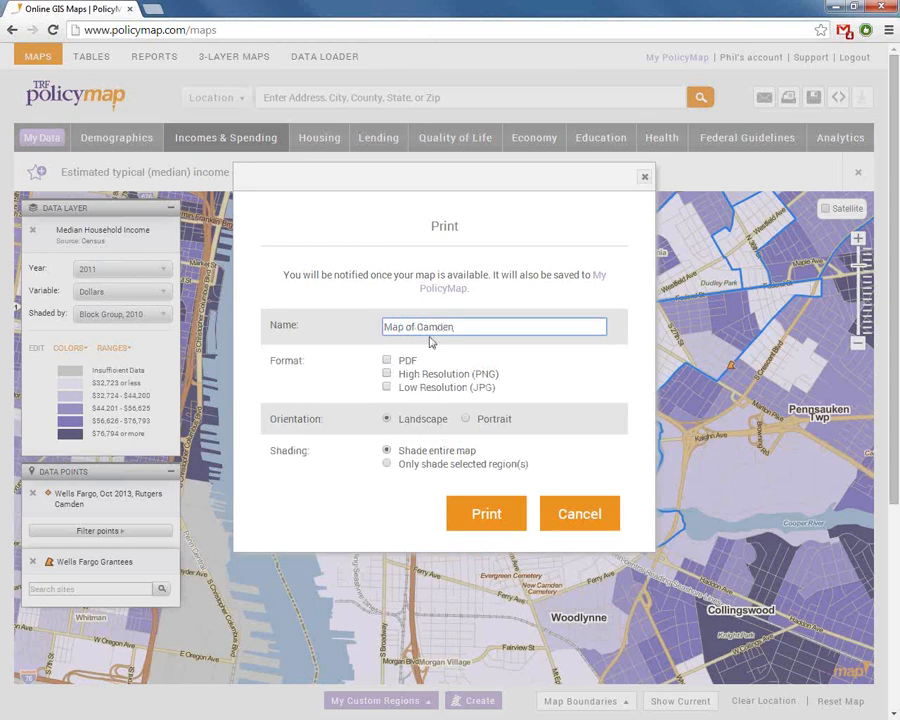
key("Return")
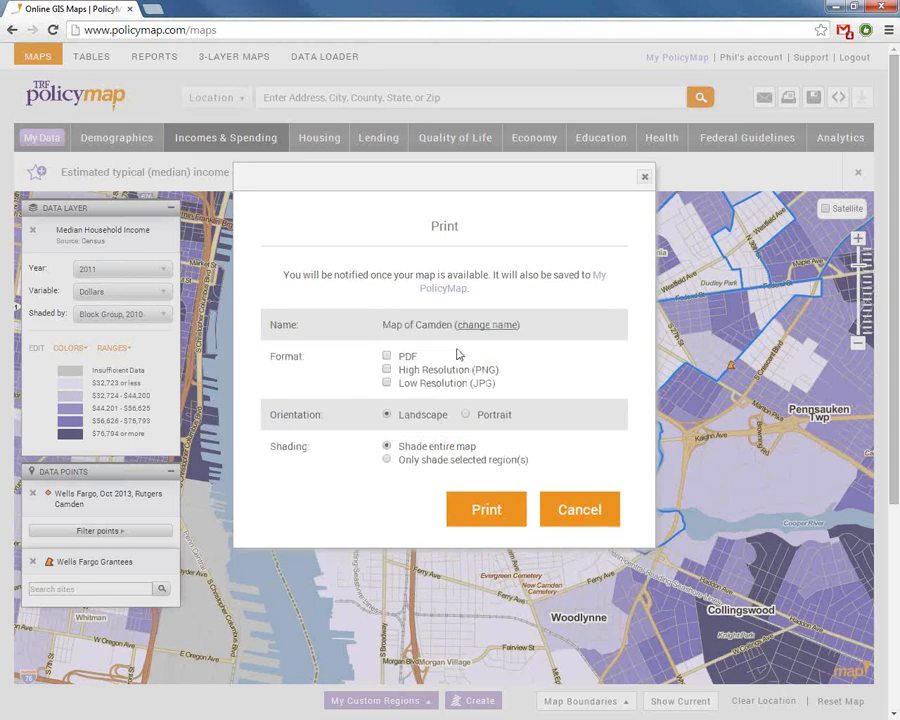
Print the map in PDF, High Resolution (PNG) and Low Resolution (JPG) formats
left_click(388, 356)
left_click(389, 372)
left_click(389, 383)
left_click(484, 513)
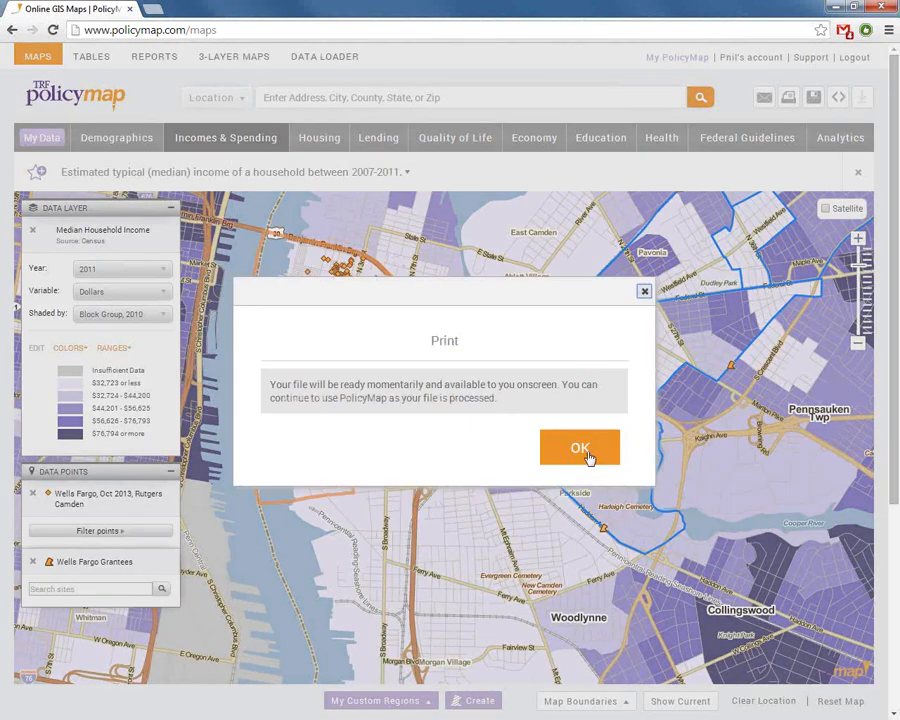
left_click(580, 449)
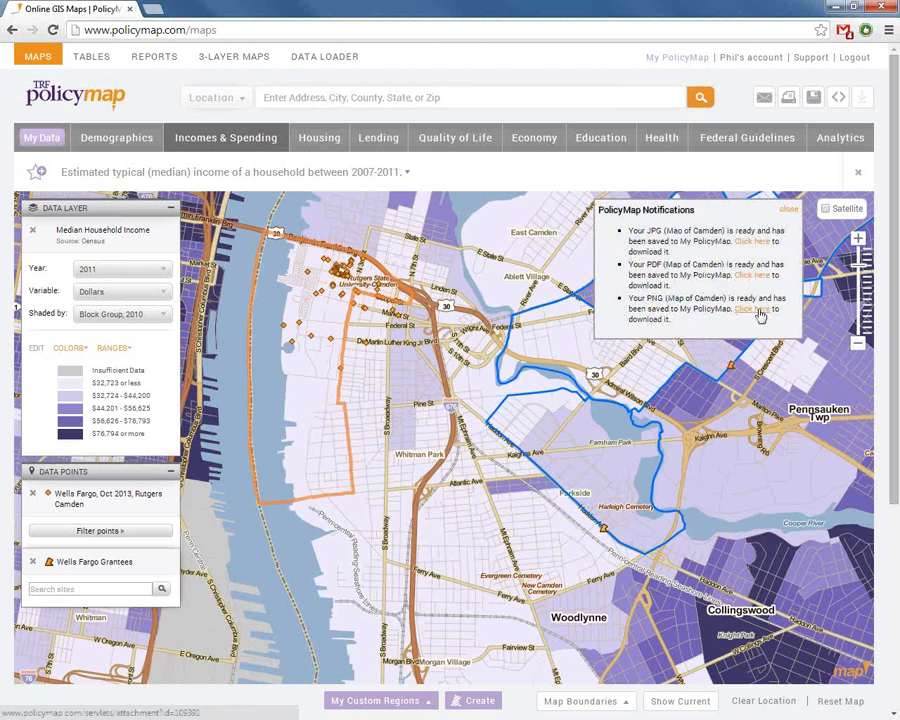
Download the PNG of the Map of Camden and view it in Windows Photo Viewer, then dismiss the download notifications
left_click(757, 309)
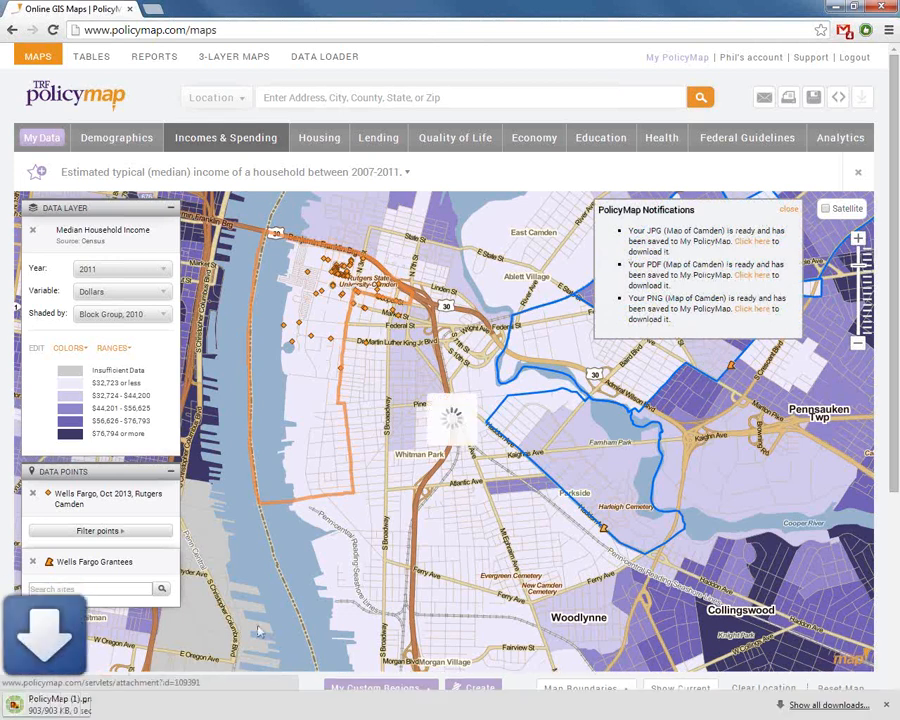
left_click(68, 706)
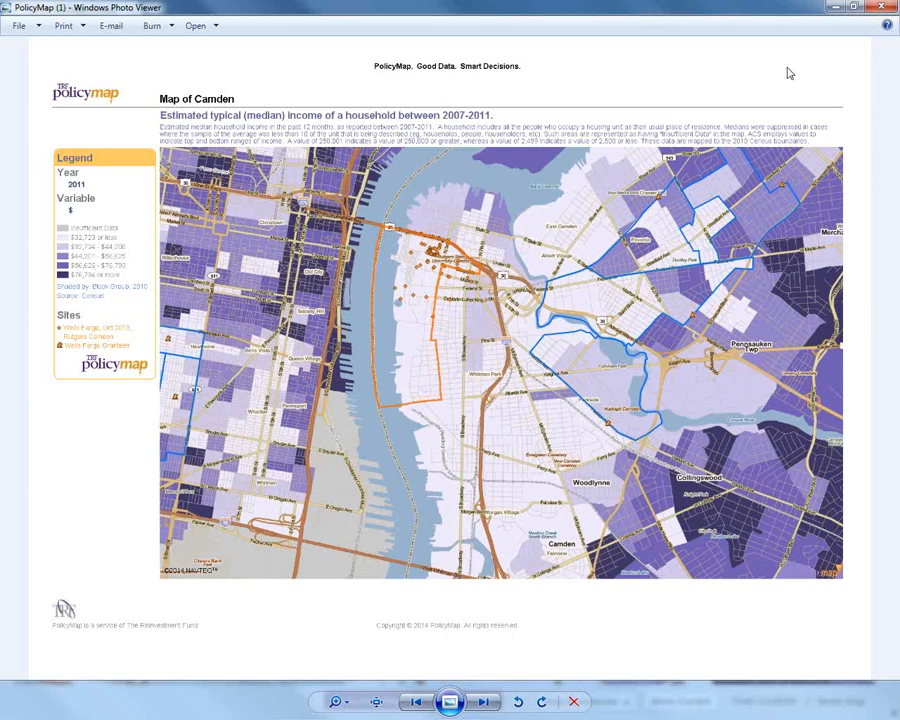
left_click(873, 8)
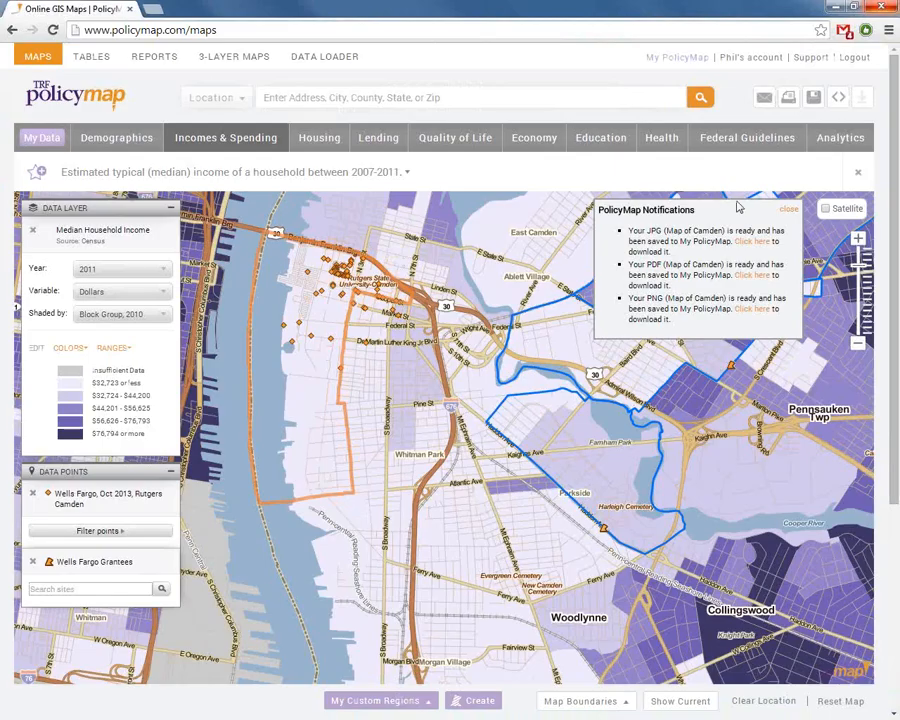
left_click(788, 212)
Open the New Demographics Change Report for the Parkside grantee's Parkside North target area
left_click_drag(565, 450, 513, 431)
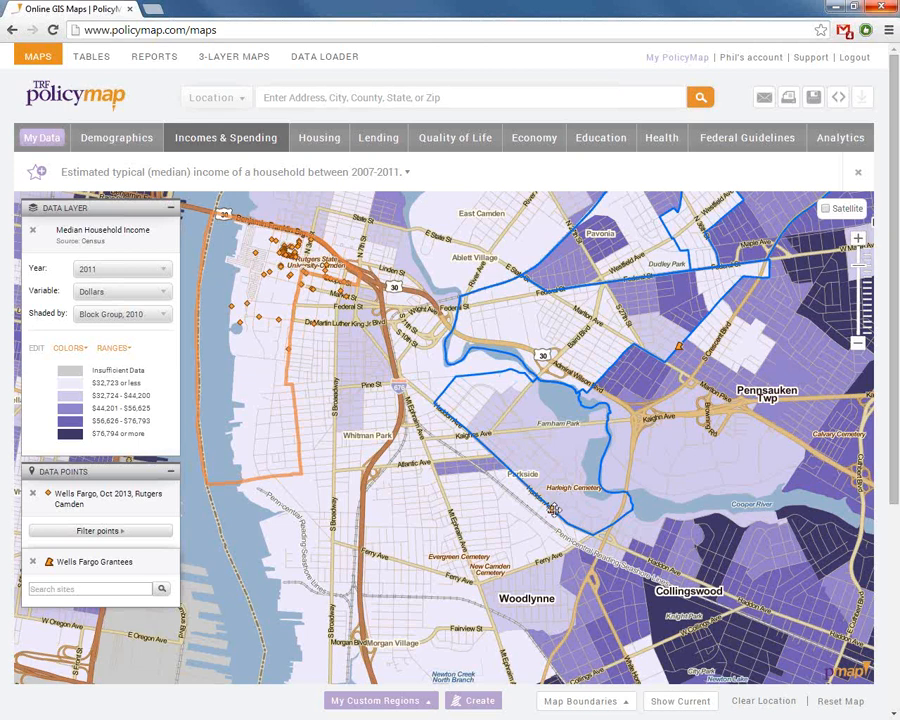
left_click(551, 508)
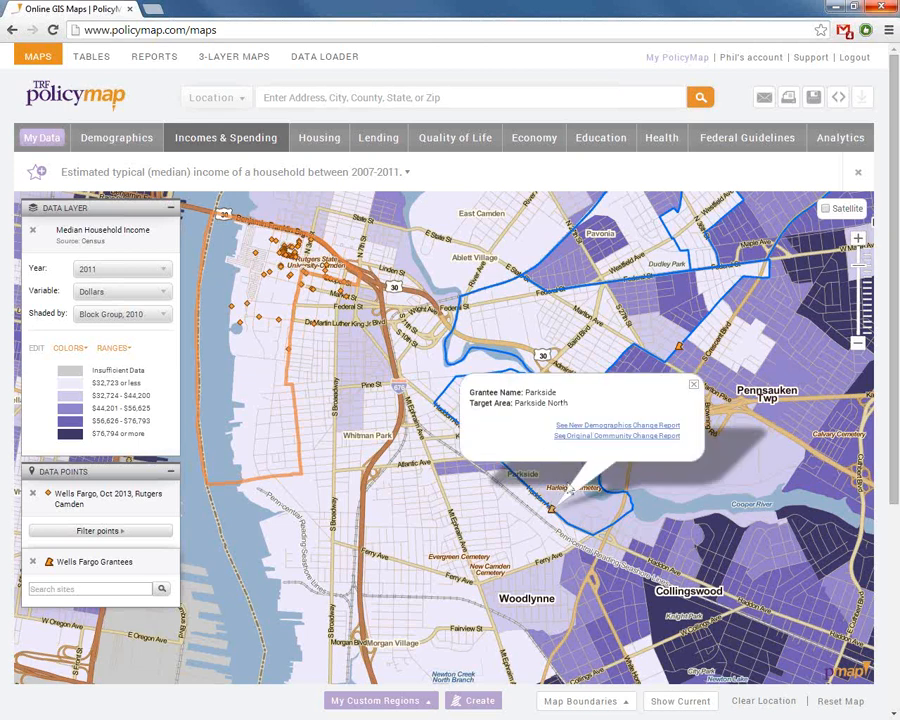
left_click(693, 384)
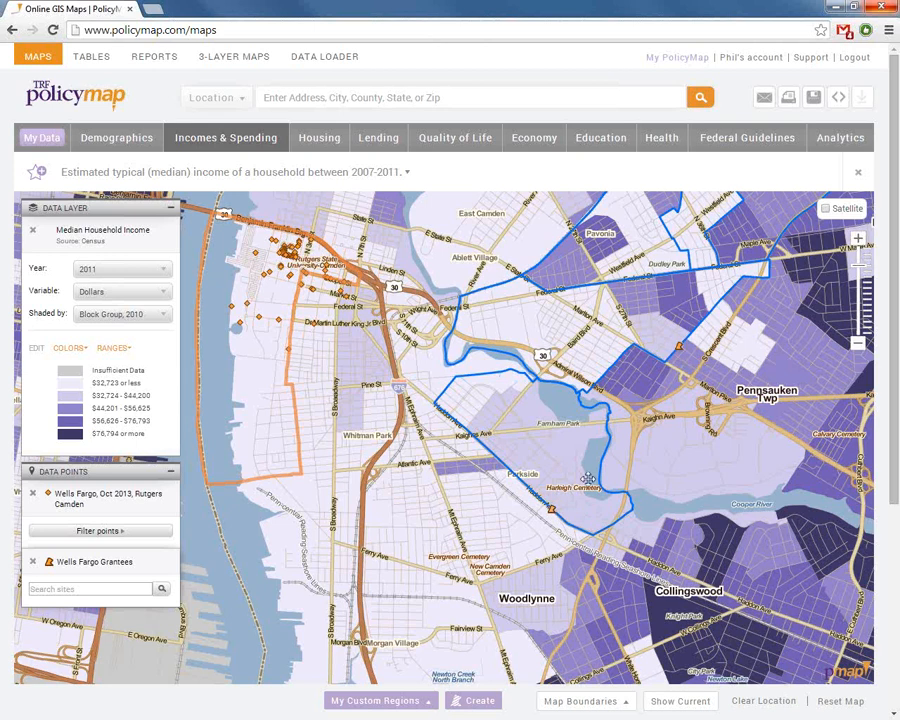
left_click(551, 508)
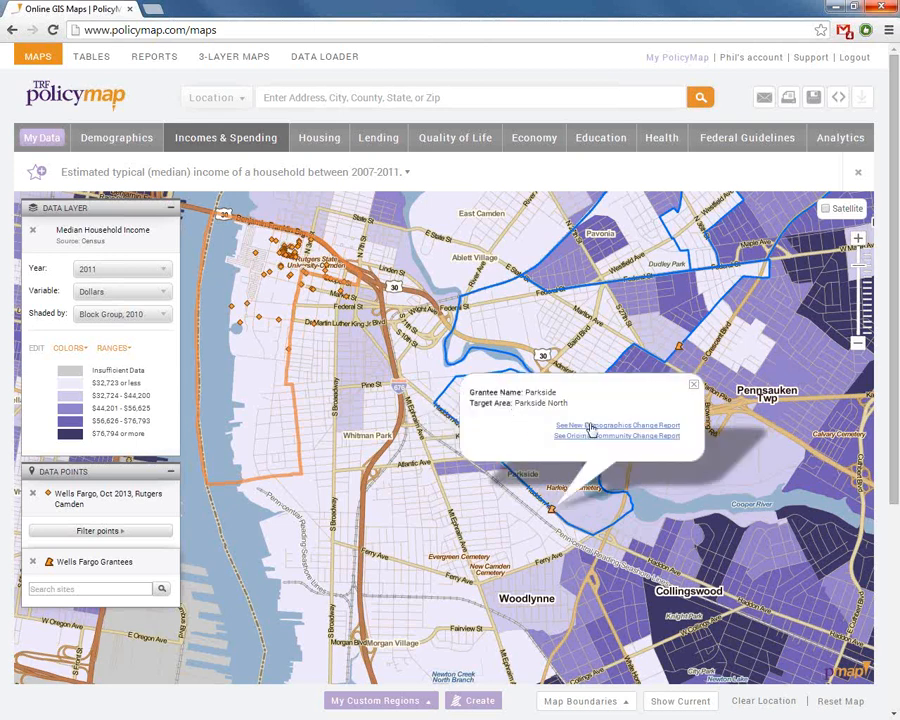
left_click(590, 426)
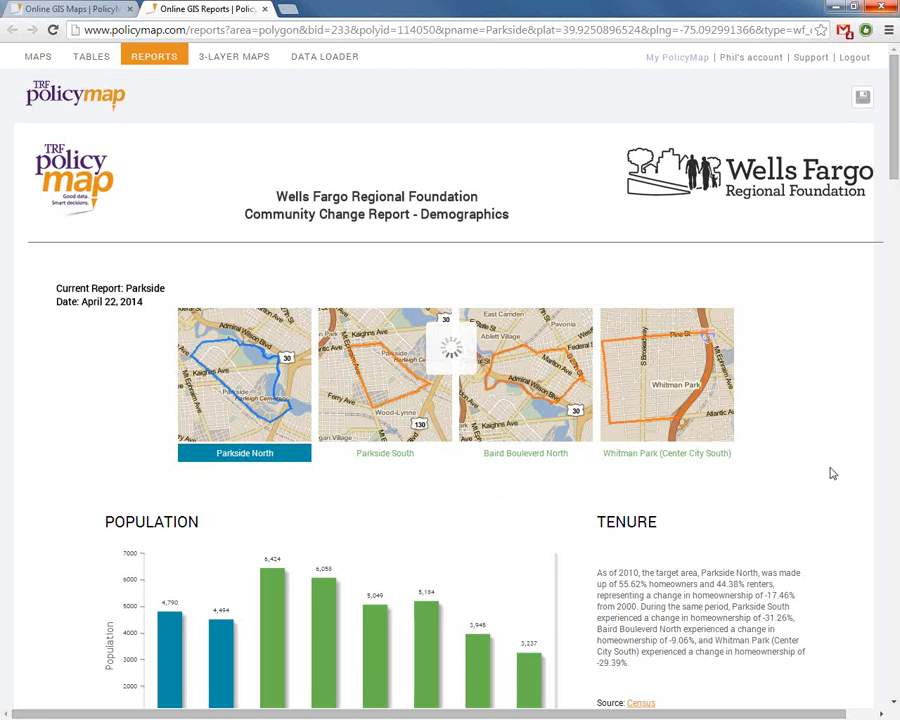
Review the Parkside report's population, tenure, race, ethnicity and language, age and income sections, plus the comparables map
scroll(840, 464, "down", 2)
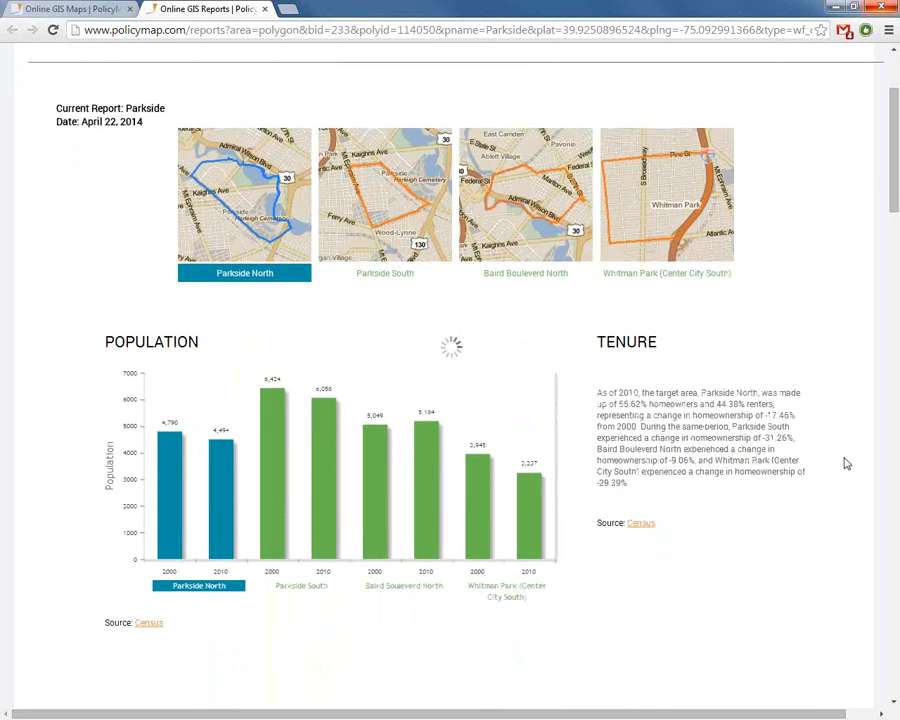
scroll(843, 463, "down", 1)
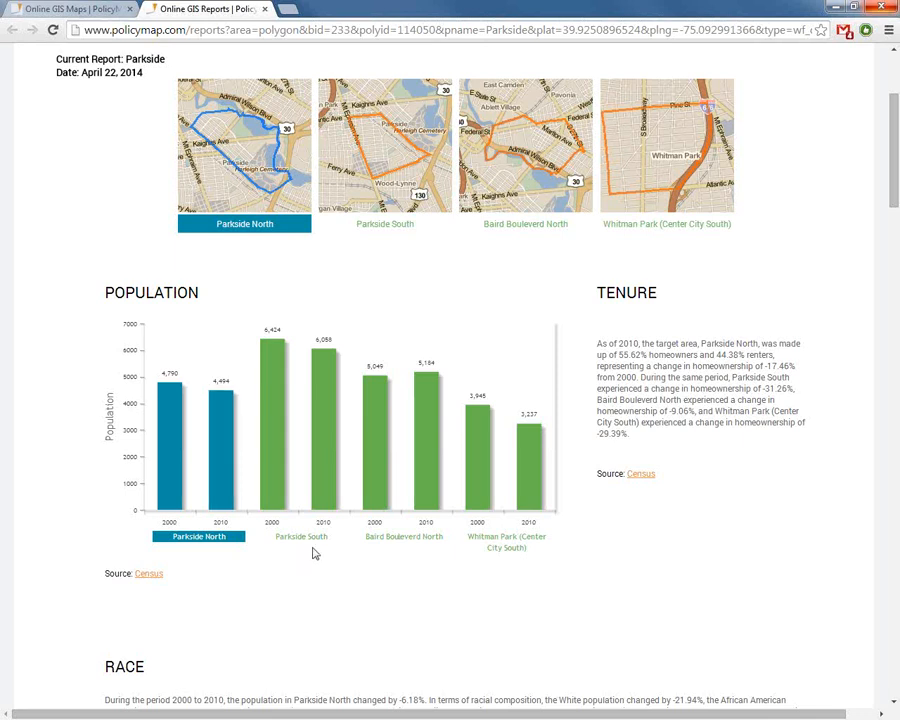
scroll(310, 550, "down", 4)
scroll(425, 437, "down", 1)
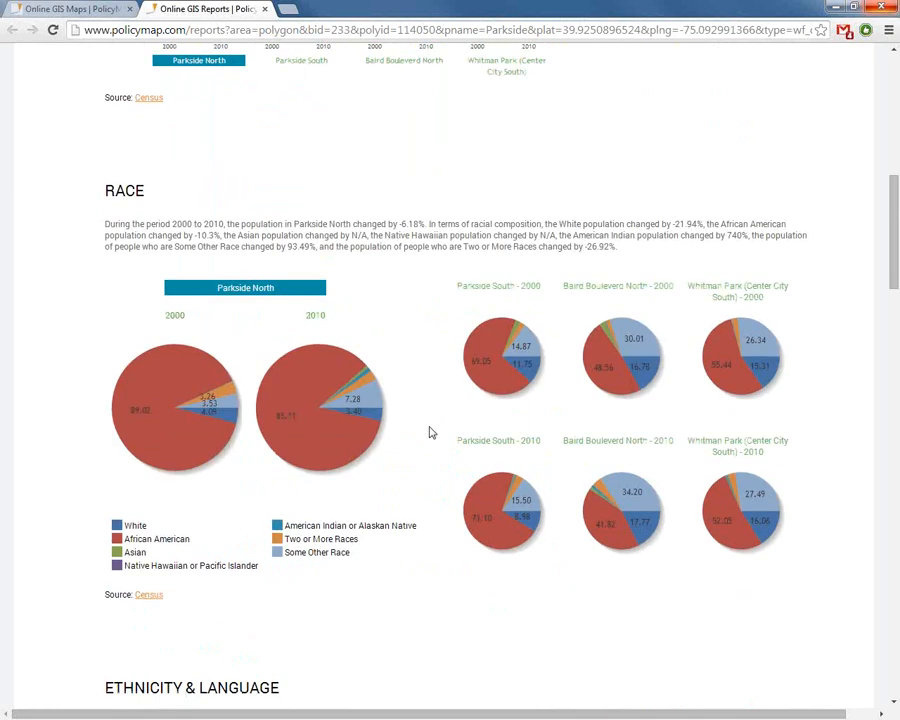
scroll(428, 440, "down", 3)
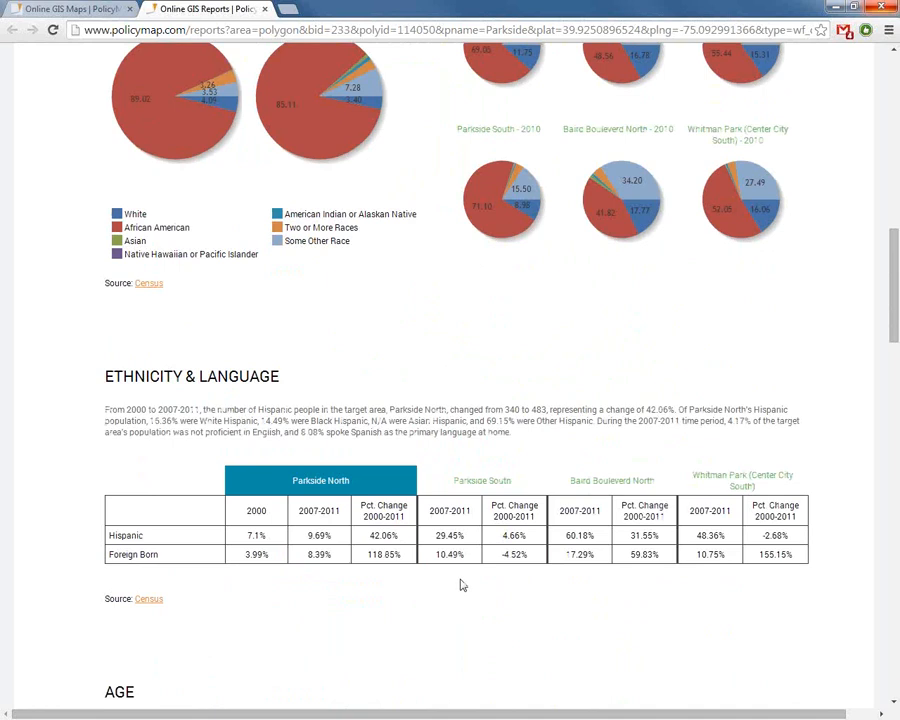
scroll(461, 585, "down", 3)
scroll(514, 569, "down", 1)
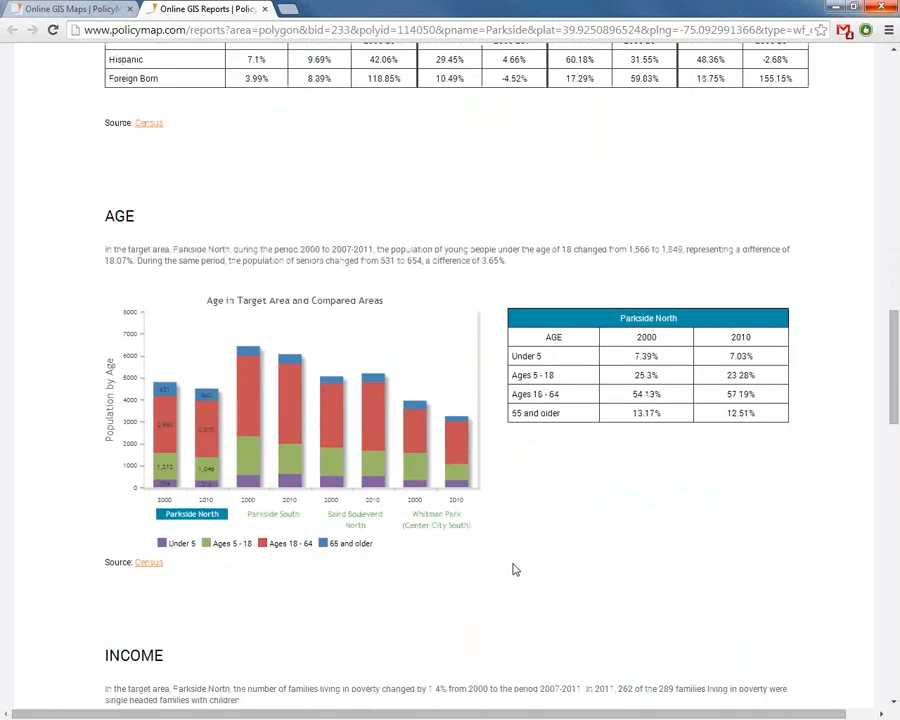
scroll(513, 569, "down", 4)
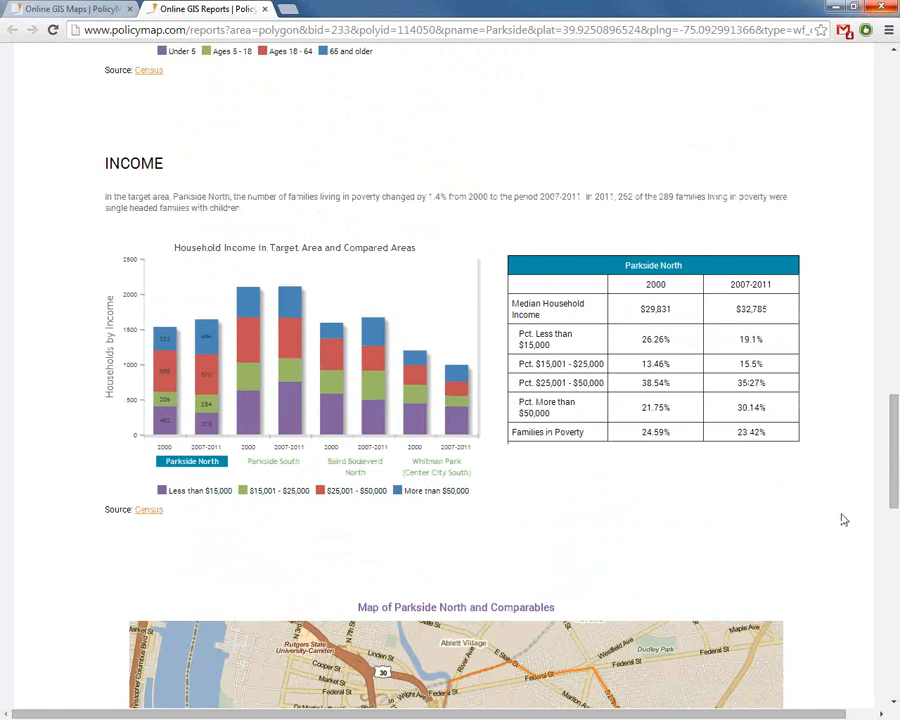
scroll(840, 518, "down", 4)
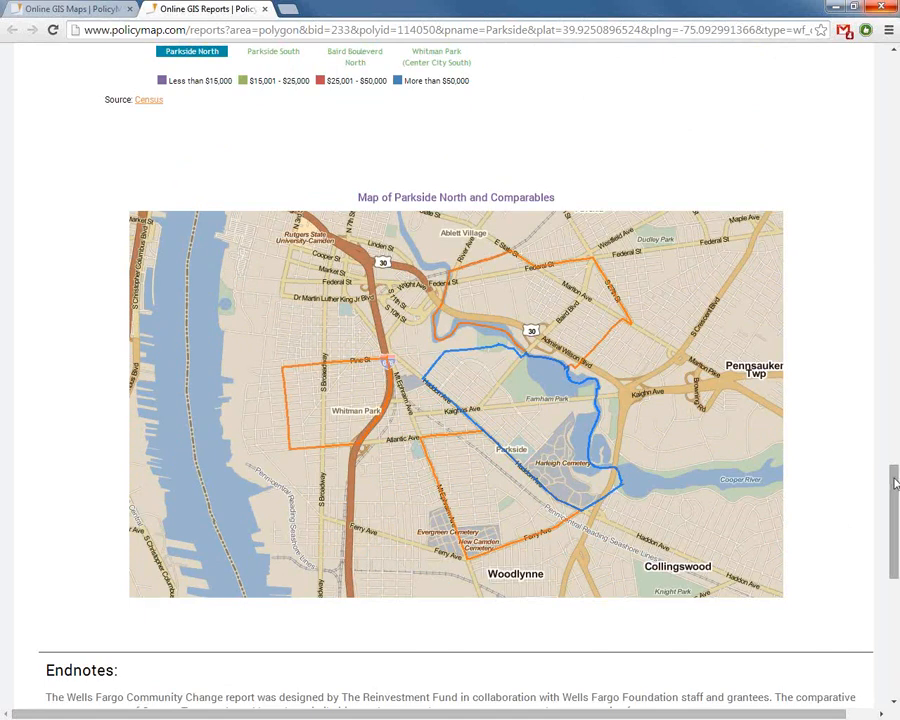
Leave the Parkside report for My PolicyMap and list the saved maps
left_click_drag(890, 474, 864, 100)
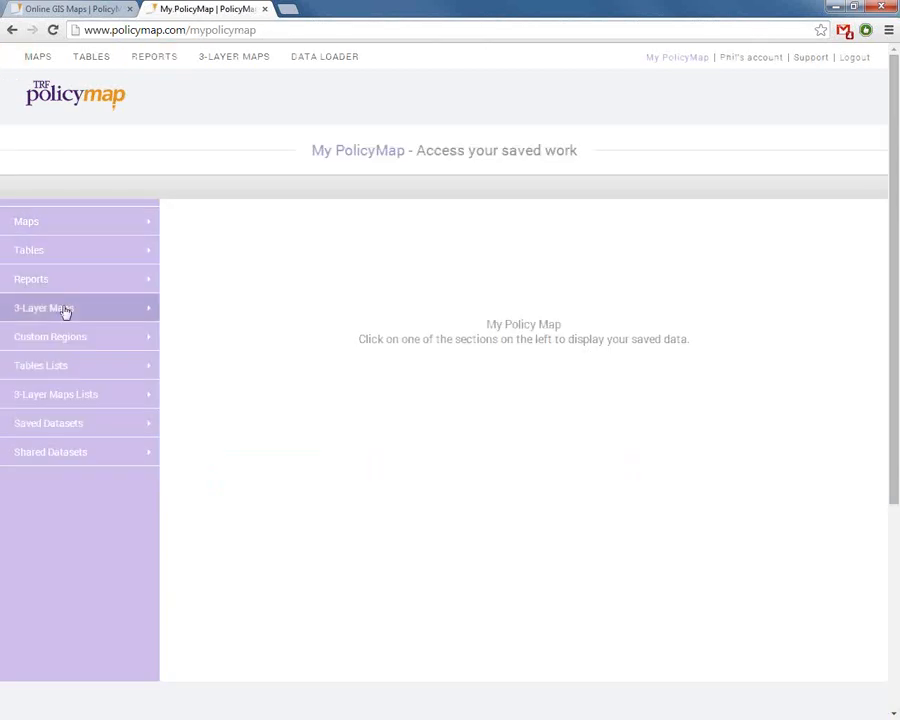
left_click(70, 228)
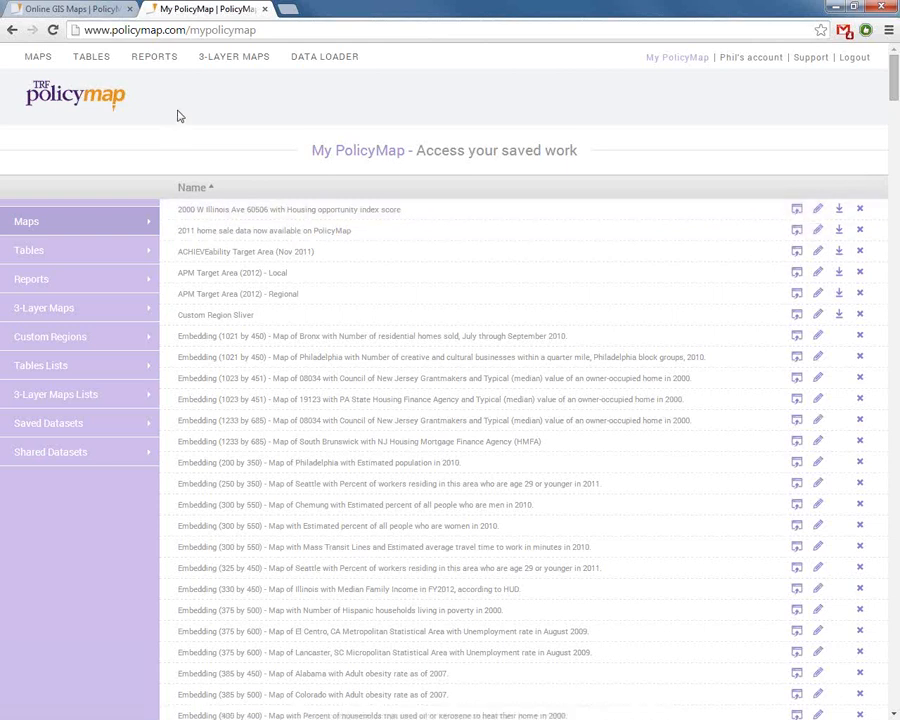
Return to the Camden map, dismiss the Parkside grantee's information bubble, and remove the Wells Fargo Grantees data points
left_click(60, 10)
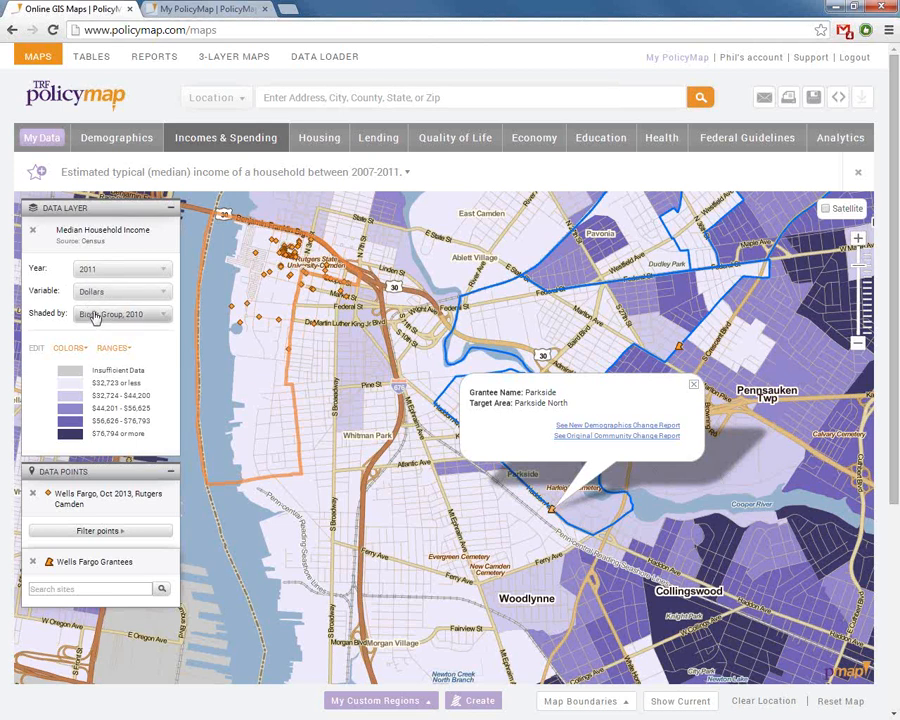
left_click_drag(347, 366, 384, 381)
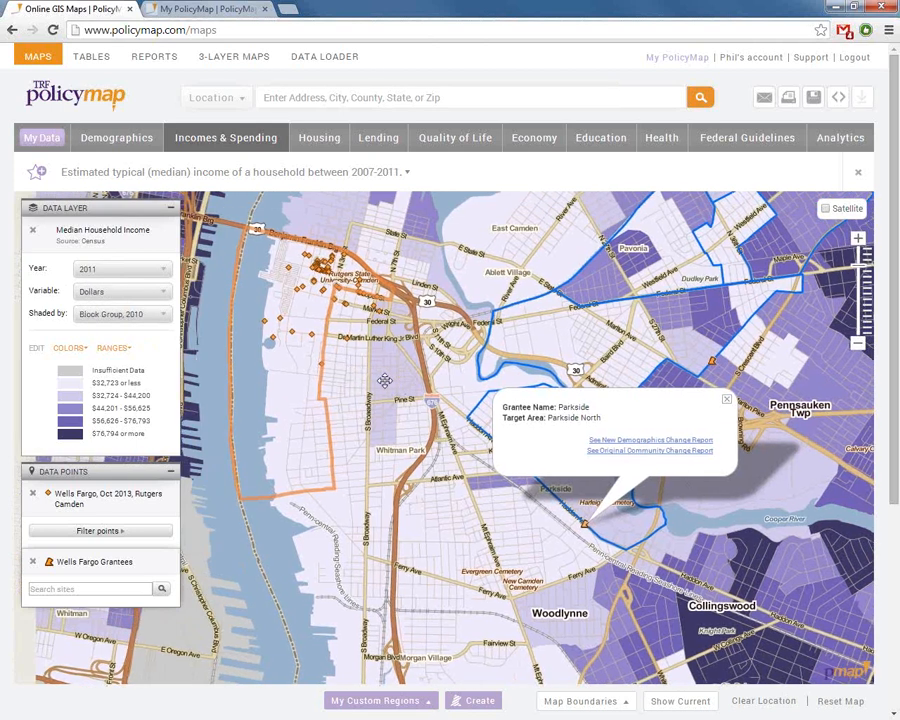
left_click(731, 403)
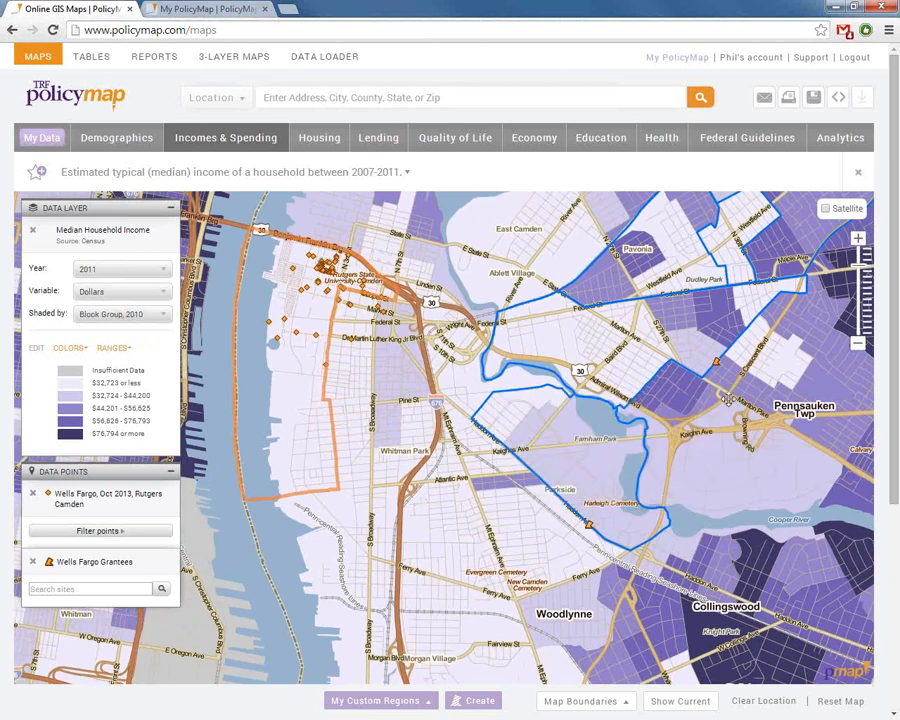
left_click(33, 561)
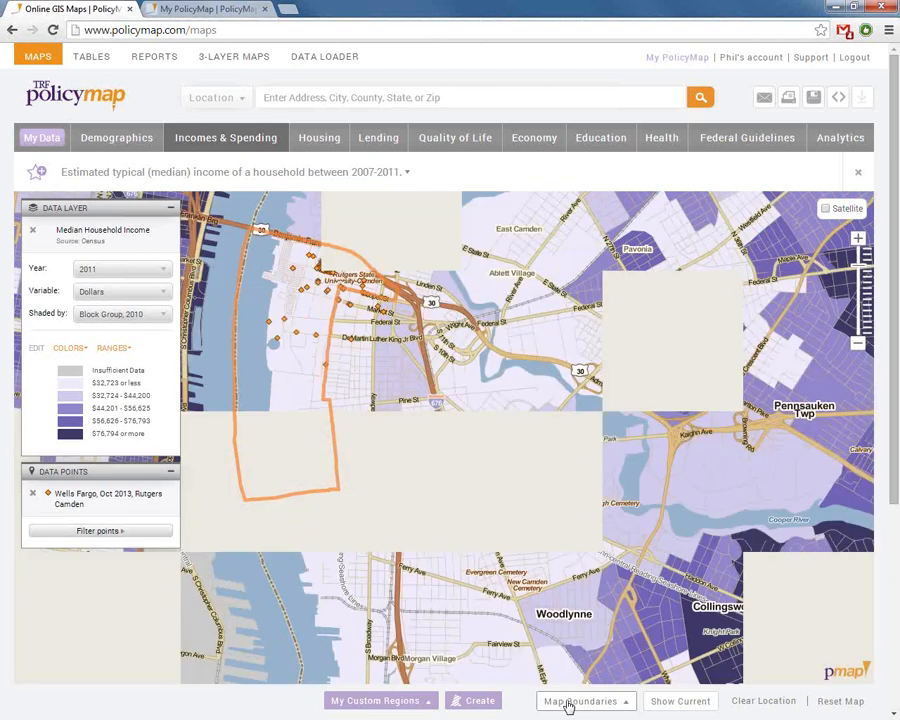
Overlay the Census Tracts (2010) and Census Tracts (2000) boundaries on the Camden map
left_click(567, 706)
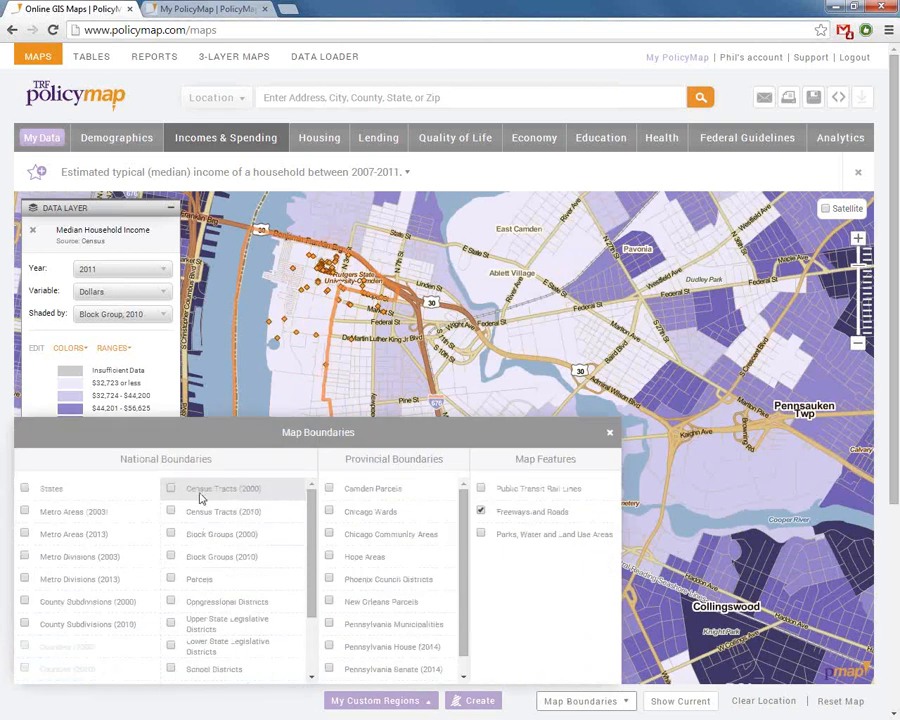
left_click(171, 510)
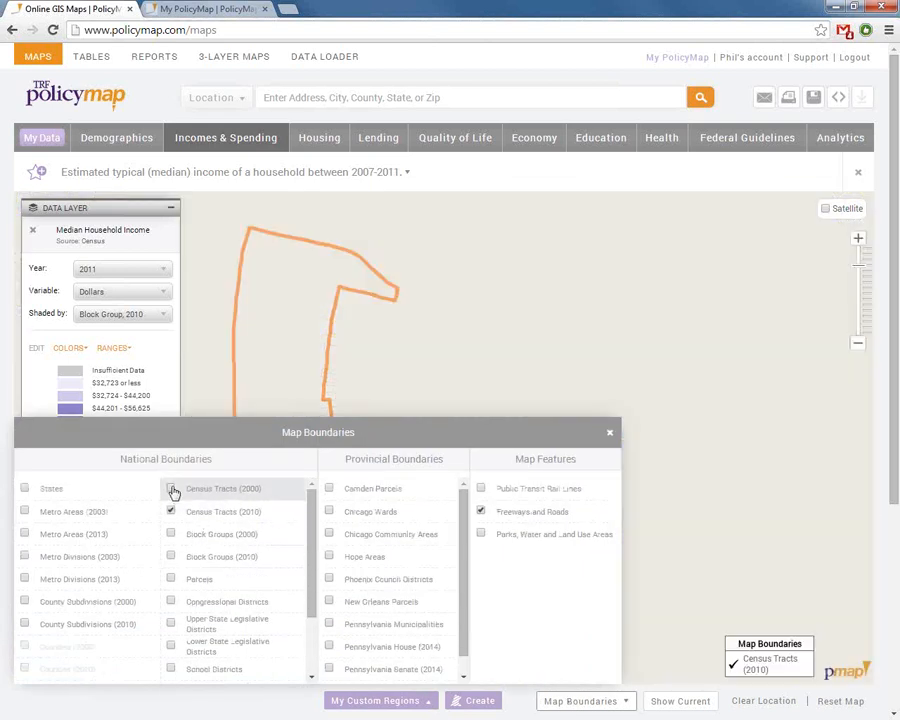
left_click(171, 488)
left_click(611, 436)
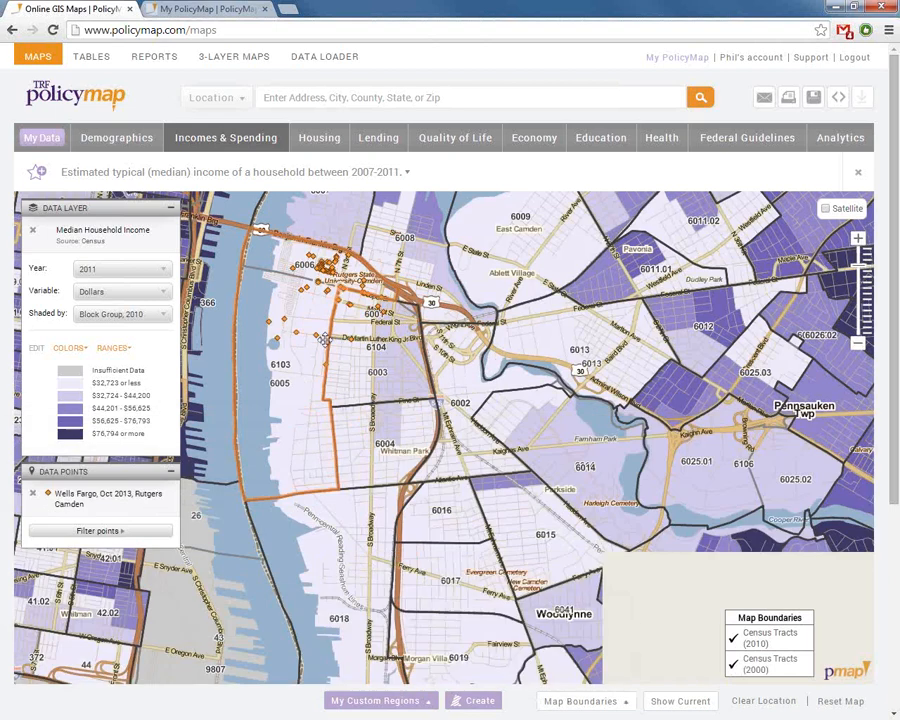
left_click_drag(385, 243, 379, 272)
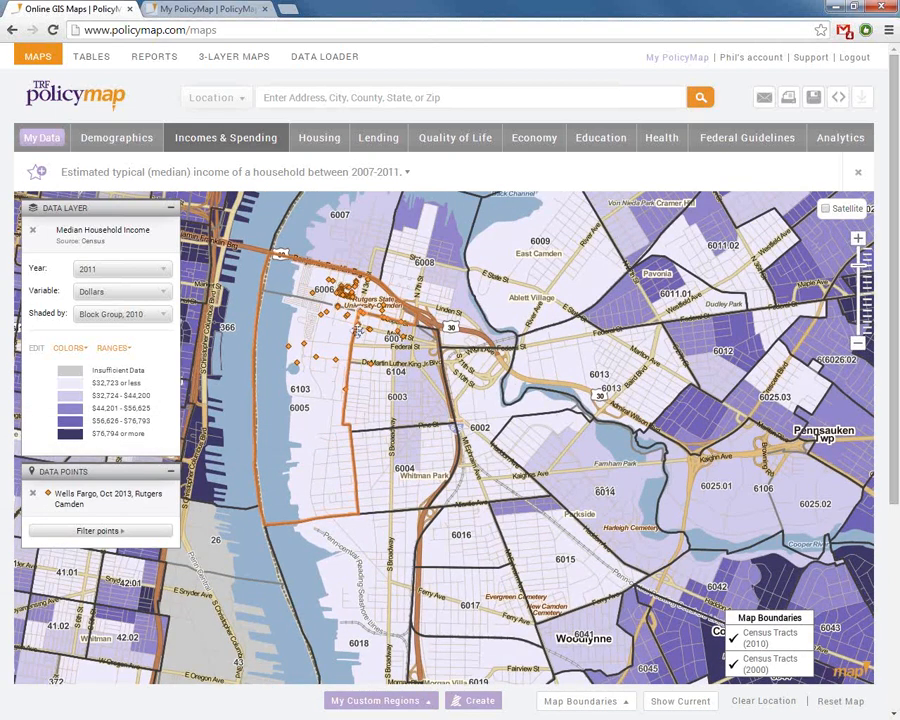